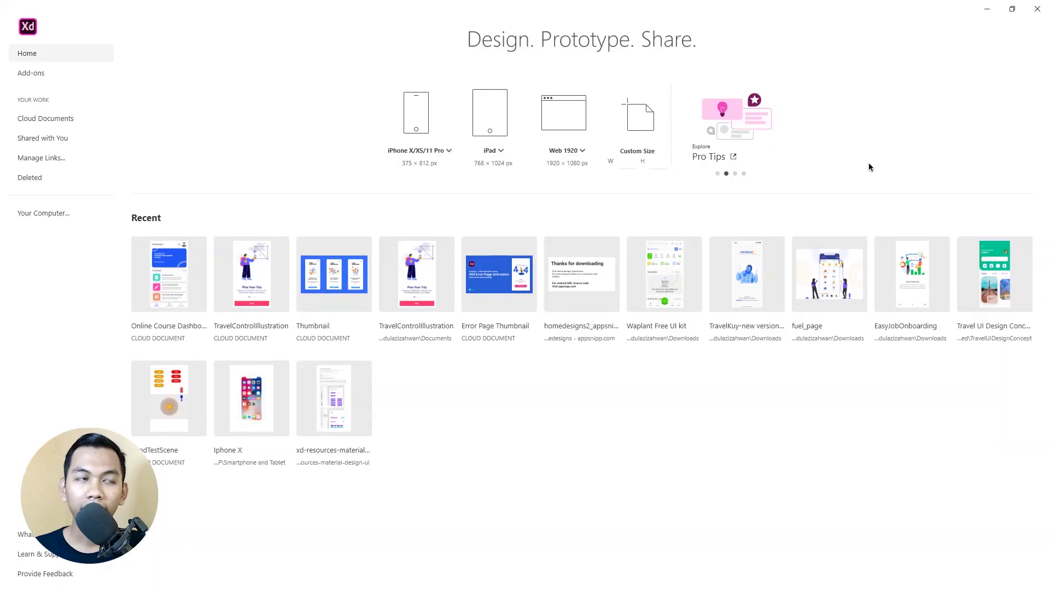
# Show the phone artboard presets on the start screen, including Android Mobile 360×640.
pyautogui.click(425, 152)
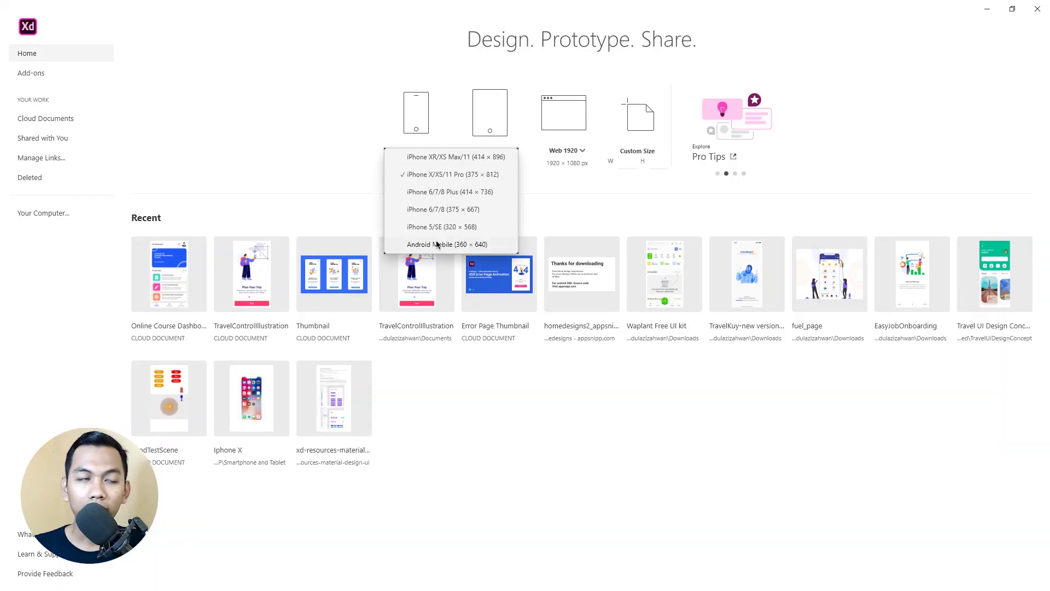
# Create an Android Mobile 360×640 document, rename its artboard mainScreen, and save it.
pyautogui.click(437, 244)
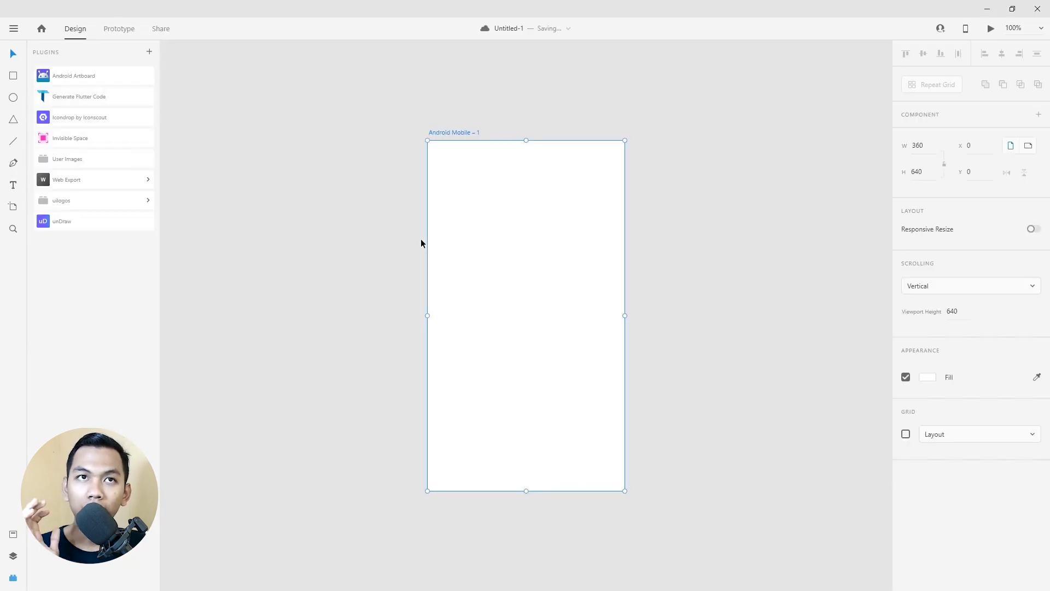
pyautogui.doubleClick(441, 133)
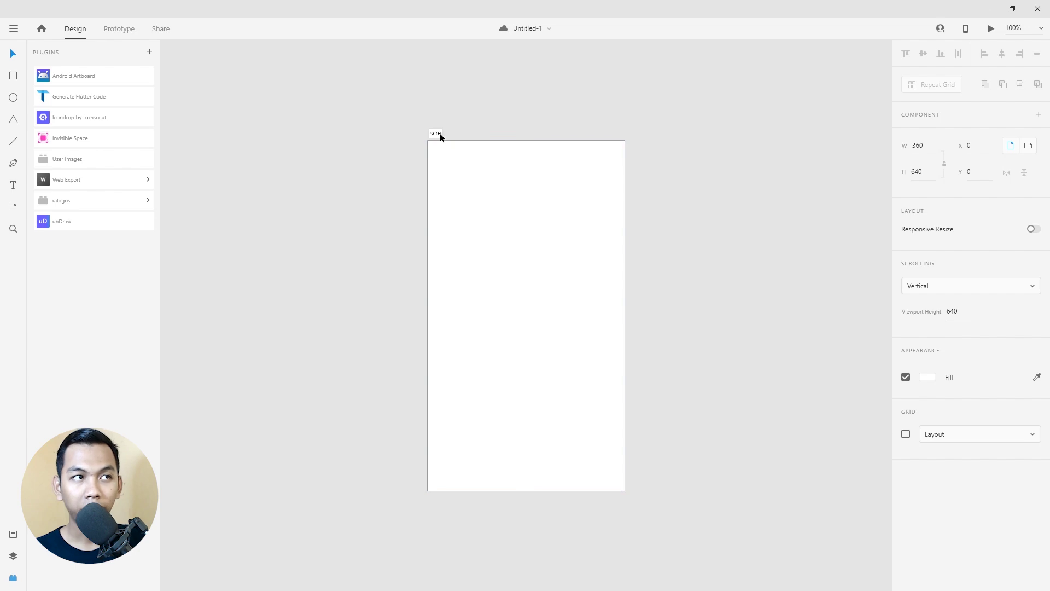
pyautogui.write('Screen')
pyautogui.press('Return')
pyautogui.hotkey('ctrl', 'y')
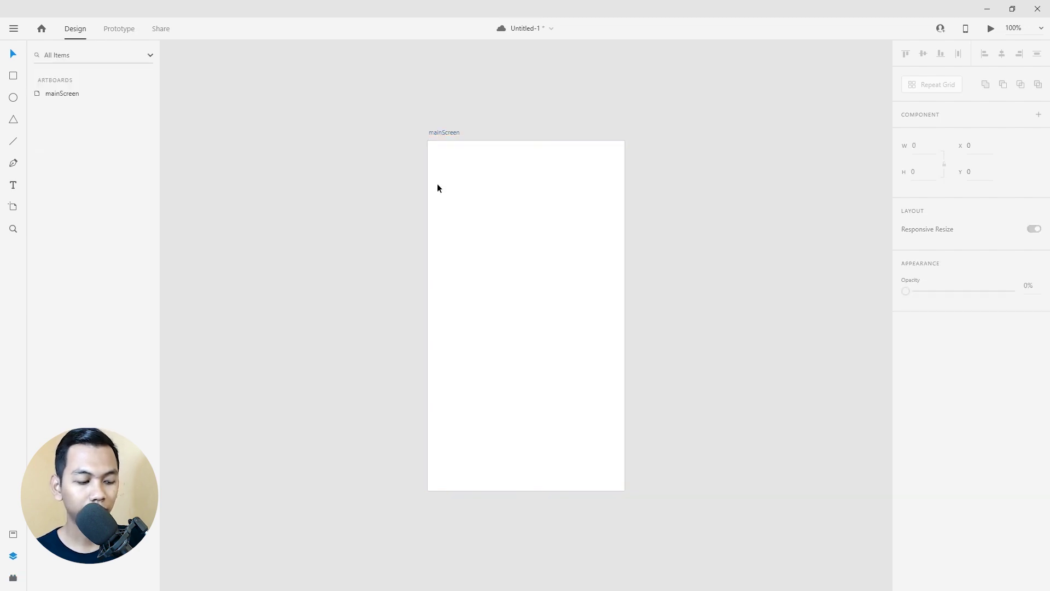
pyautogui.scroll(3, 565, 196)
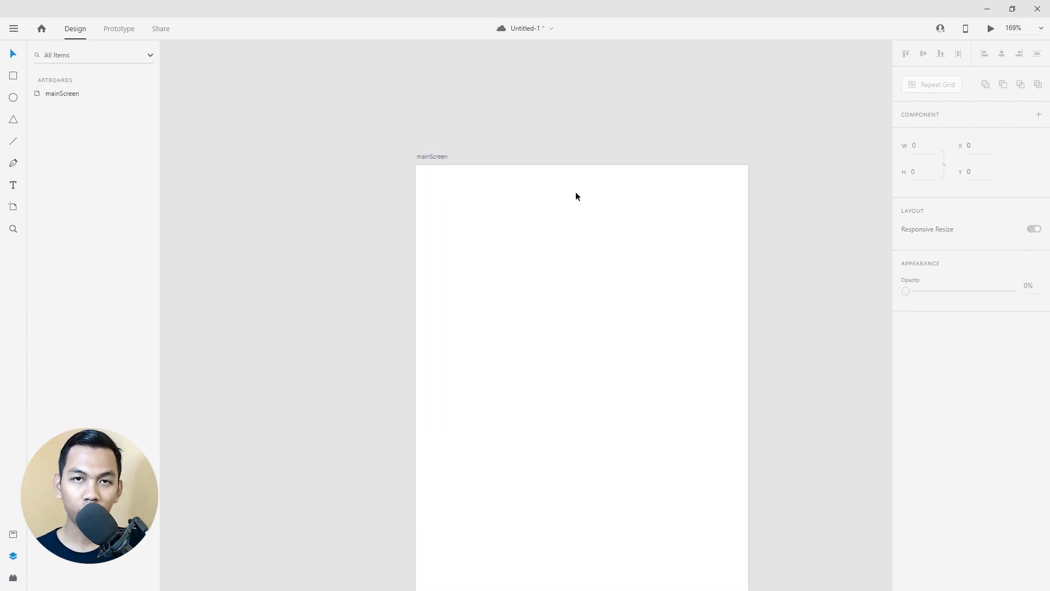
pyautogui.hotkey('ctrl', 's')
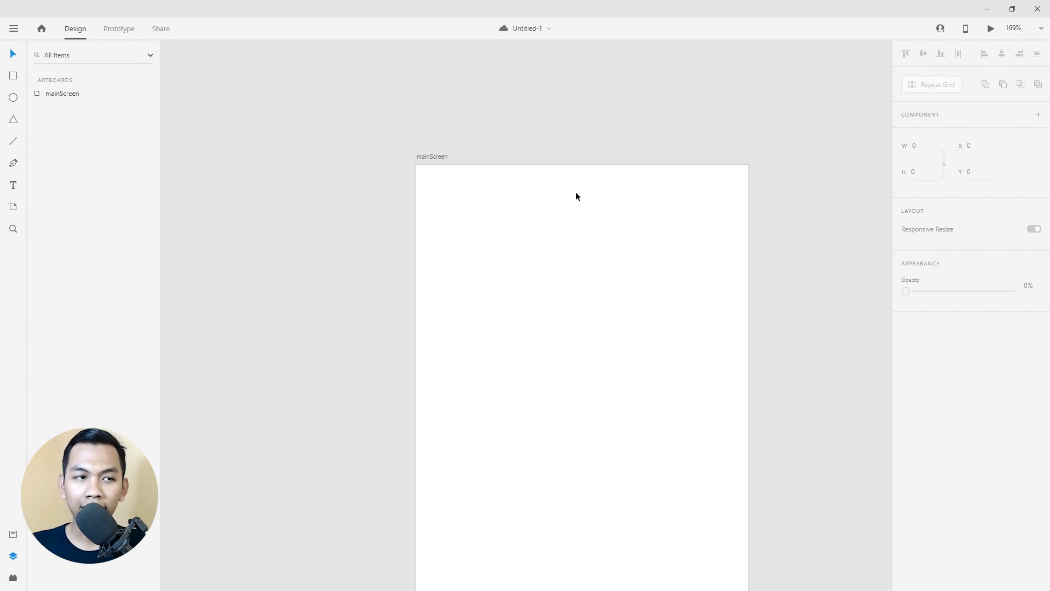
pyautogui.press('e')
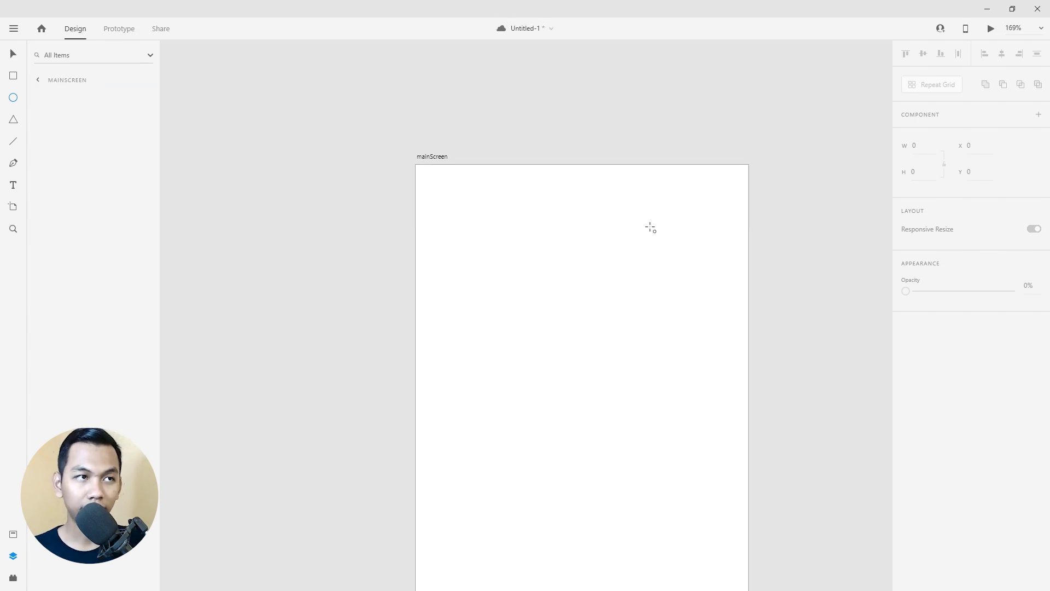
# Draw a 50×50 circle near the artboard's top-right corner and save.
pyautogui.moveTo(662, 213); pyautogui.dragTo(714, 265)
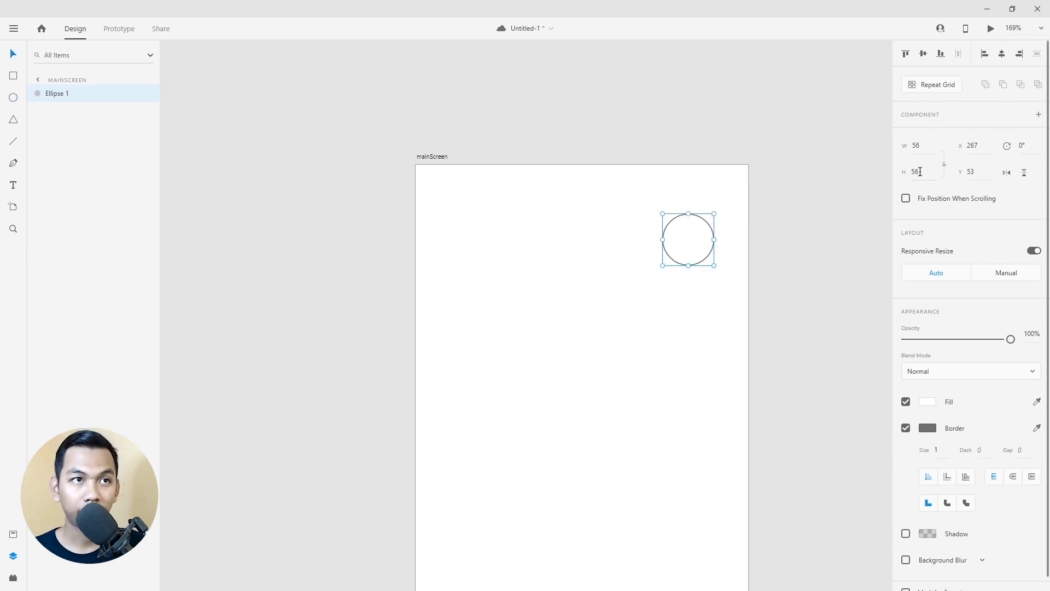
pyautogui.moveTo(923, 147); pyautogui.dragTo(911, 153)
pyautogui.write('50')
pyautogui.press('Tab')
pyautogui.write('50')
pyautogui.press('Return')
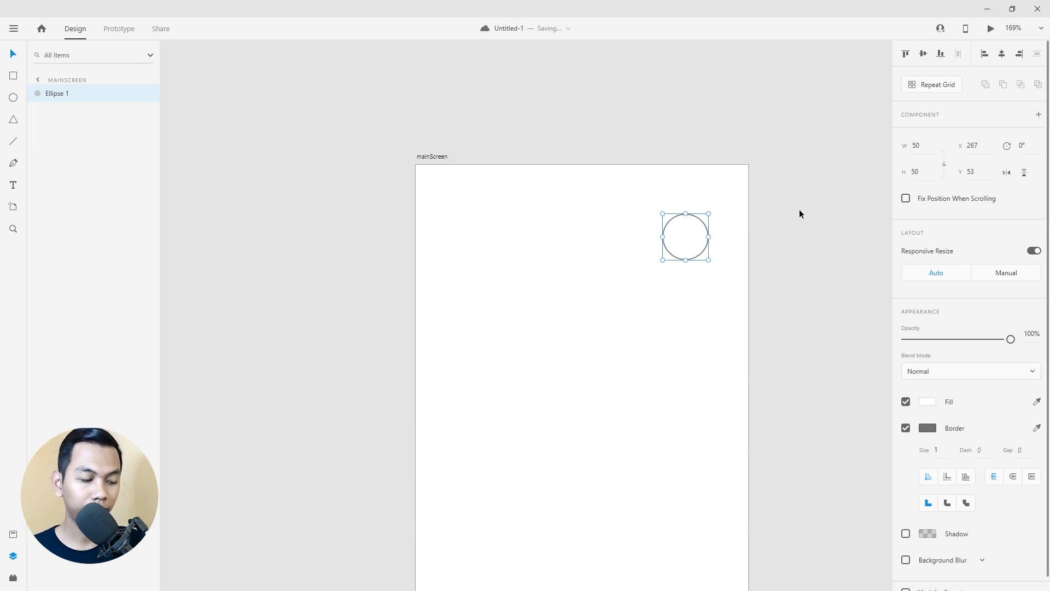
pyautogui.moveTo(691, 236); pyautogui.dragTo(710, 212)
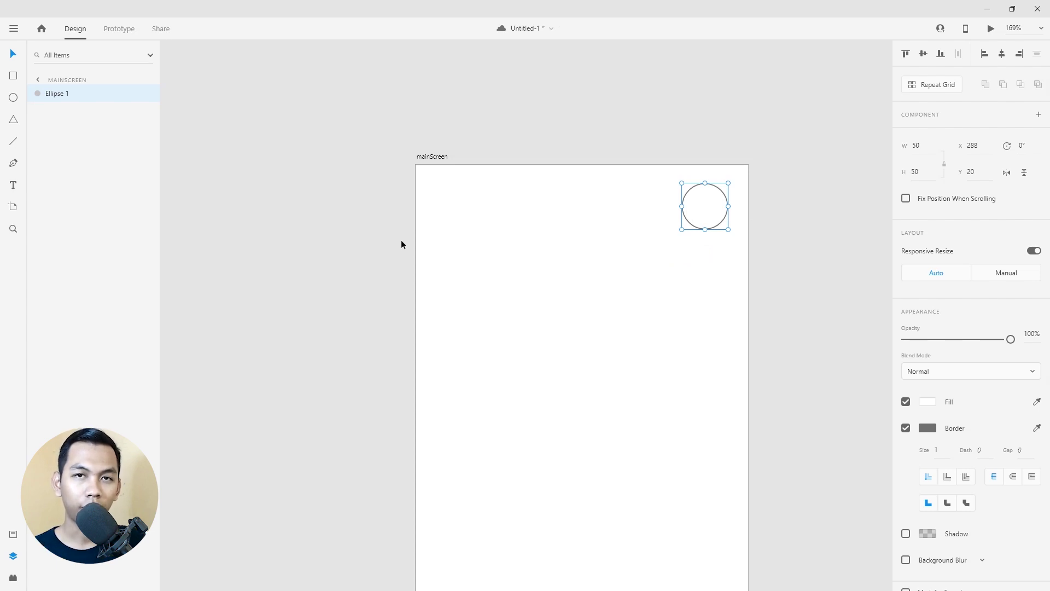
pyautogui.hotkey('ctrl', 's')
# Add vertical and horizontal margin guides and snap the circle into their top-right corner.
pyautogui.moveTo(415, 231)
pyautogui.mouseDown()
pyautogui.moveTo(734, 260)
pyautogui.moveTo(740, 166)
pyautogui.mouseUp()
pyautogui.scroll(3, 741, 181)
pyautogui.scroll(3, 733, 197)
pyautogui.moveTo(722, 204)
pyautogui.mouseDown()
pyautogui.moveTo(743, 204)
pyautogui.moveTo(721, 209)
pyautogui.mouseUp()
pyautogui.scroll(-5, 711, 216)
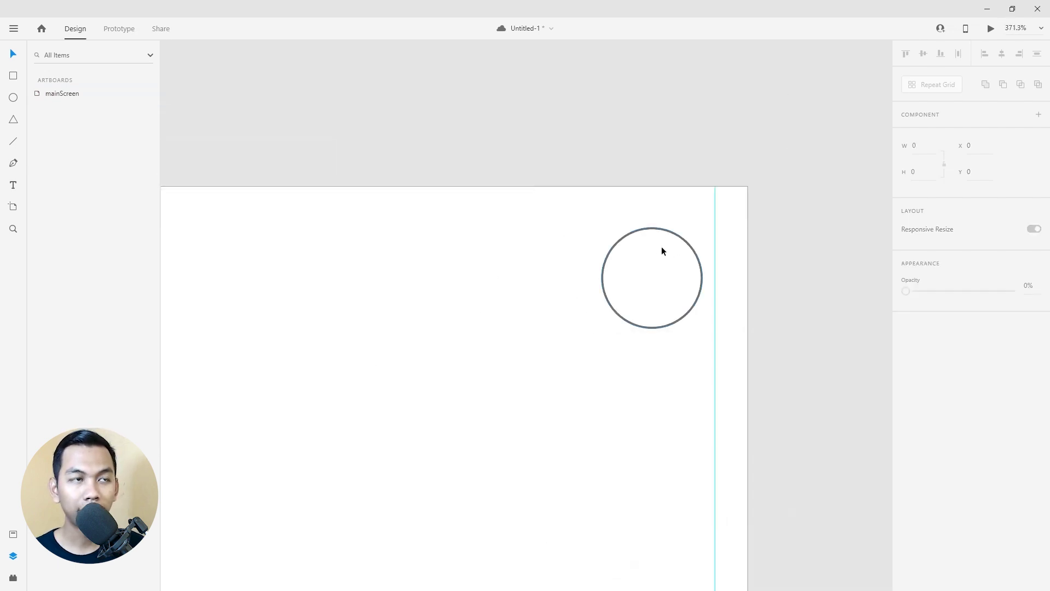
pyautogui.scroll(-3, 661, 245)
pyautogui.scroll(2, 564, 229)
pyautogui.scroll(2, 537, 241)
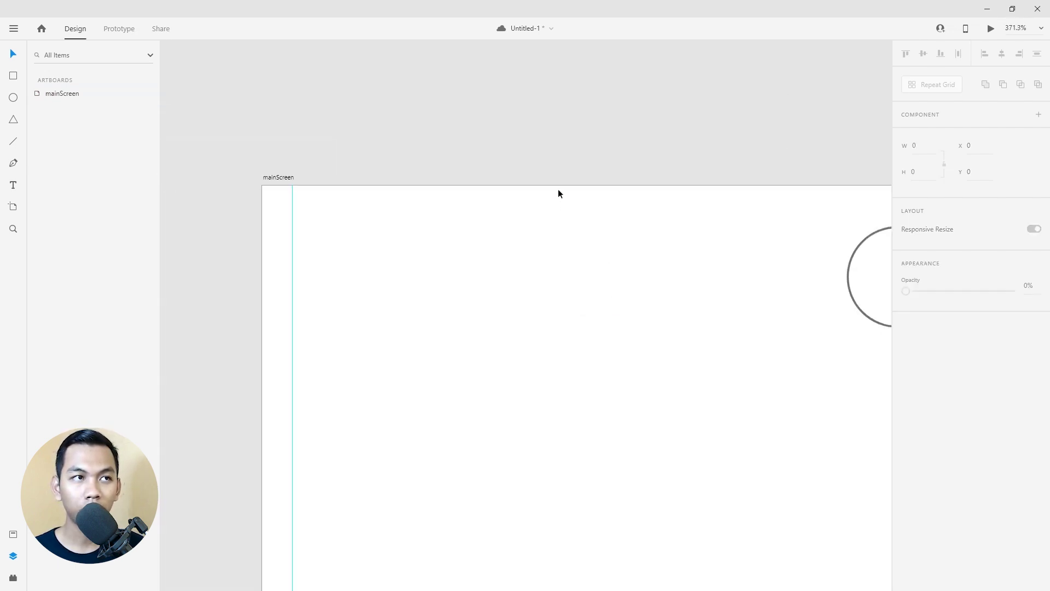
pyautogui.moveTo(560, 187); pyautogui.dragTo(559, 218)
pyautogui.scroll(-2, 711, 246)
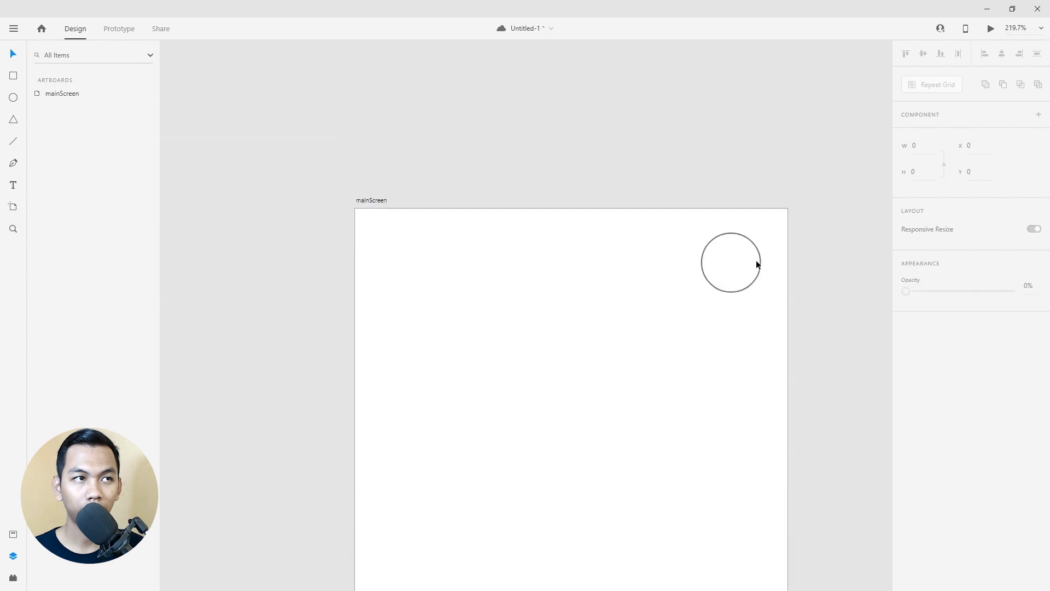
pyautogui.scroll(3, 757, 262)
pyautogui.click(758, 245)
pyautogui.moveTo(758, 244); pyautogui.dragTo(774, 234)
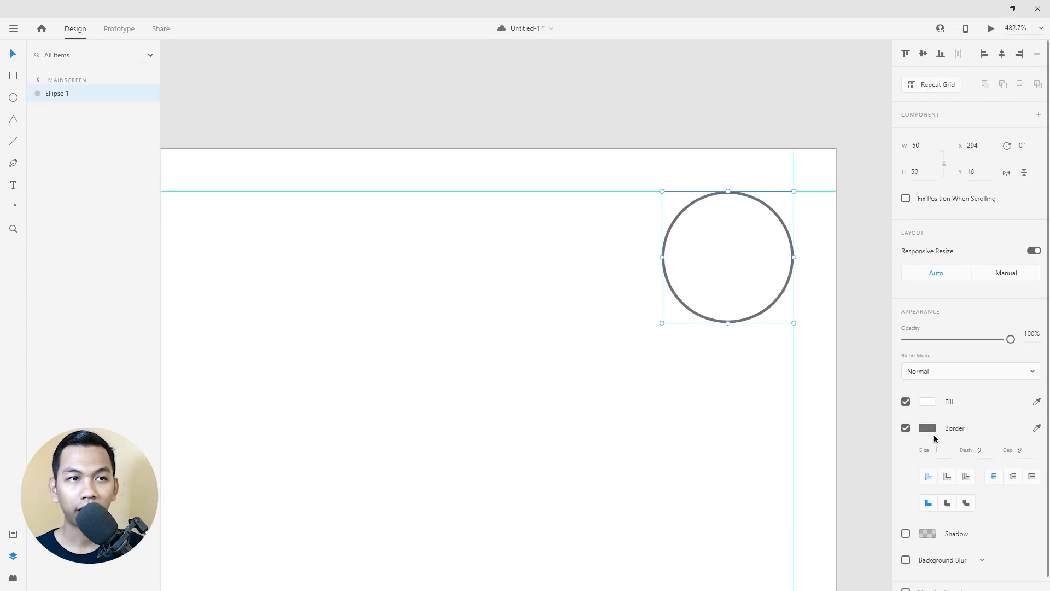
# Remove the circle's border and give it a drop shadow.
pyautogui.click(905, 429)
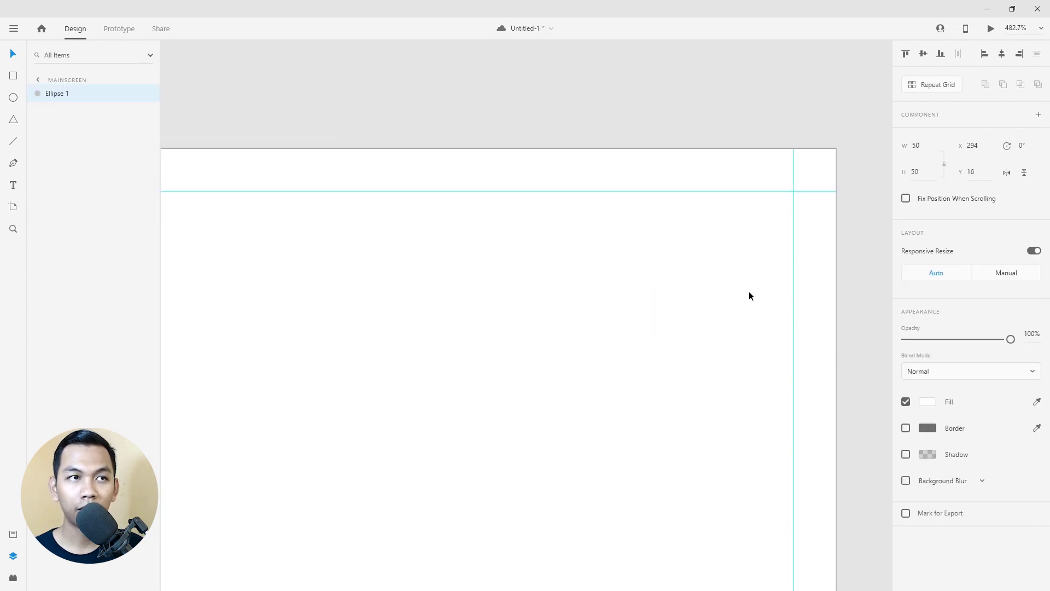
pyautogui.click(905, 454)
pyautogui.click(682, 405)
pyautogui.click(713, 295)
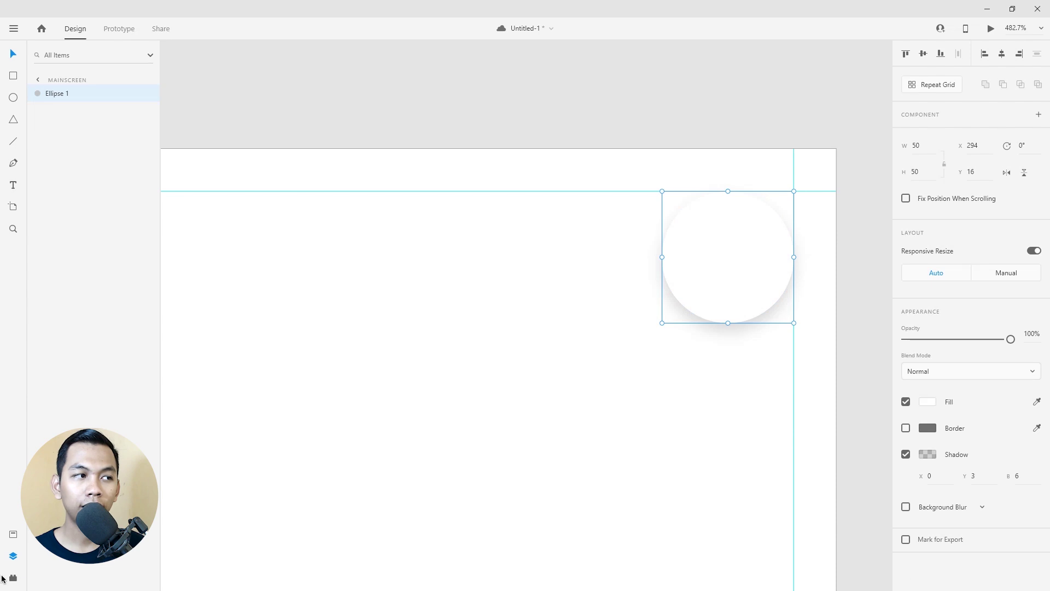
pyautogui.click(13, 577)
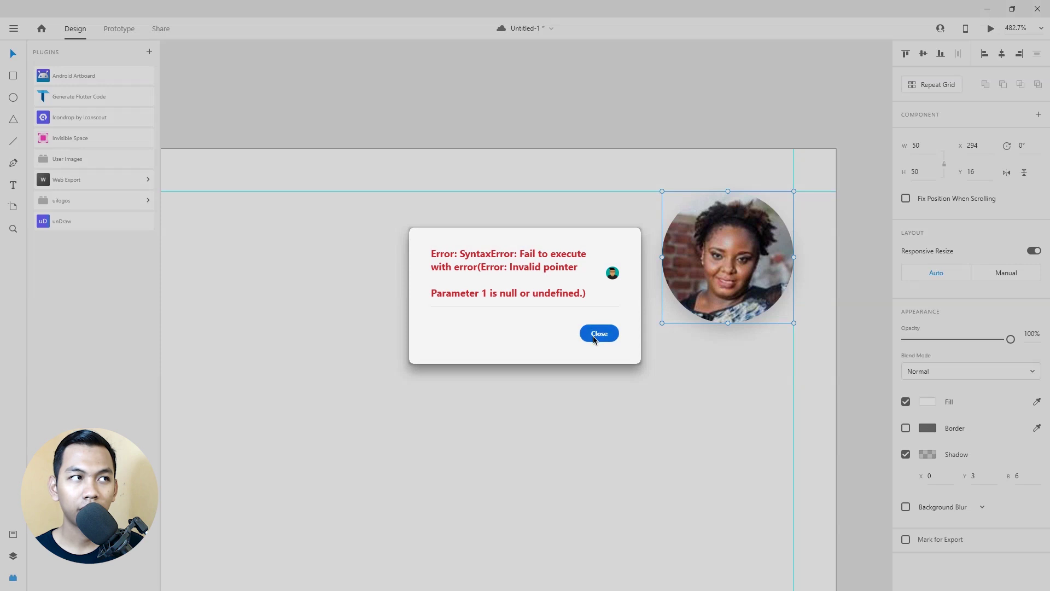
# Fill the circle with a User Images portrait, dismissing the plugin error messages.
pyautogui.click(596, 334)
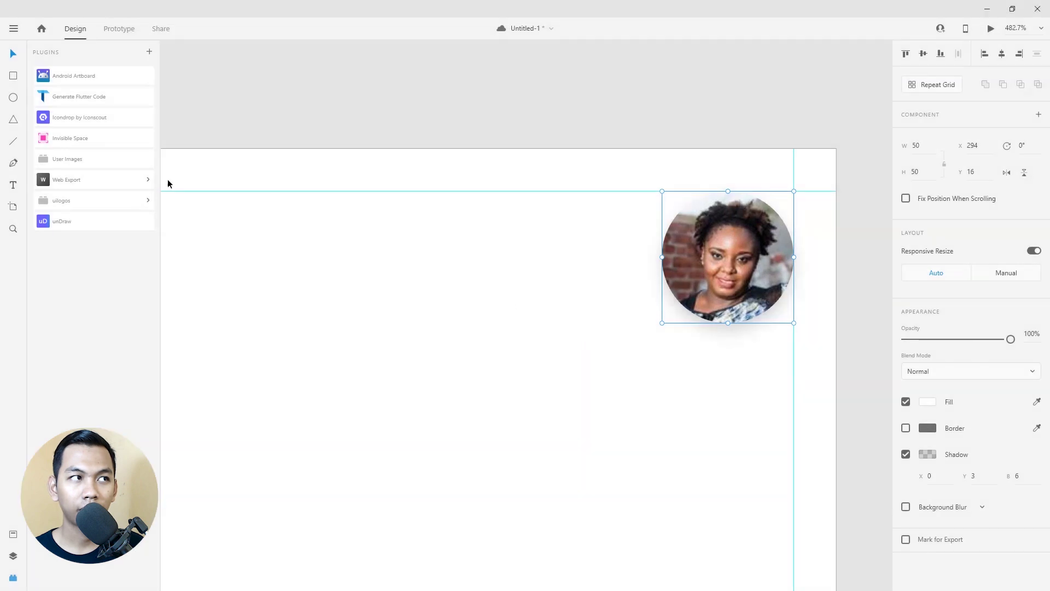
pyautogui.click(71, 159)
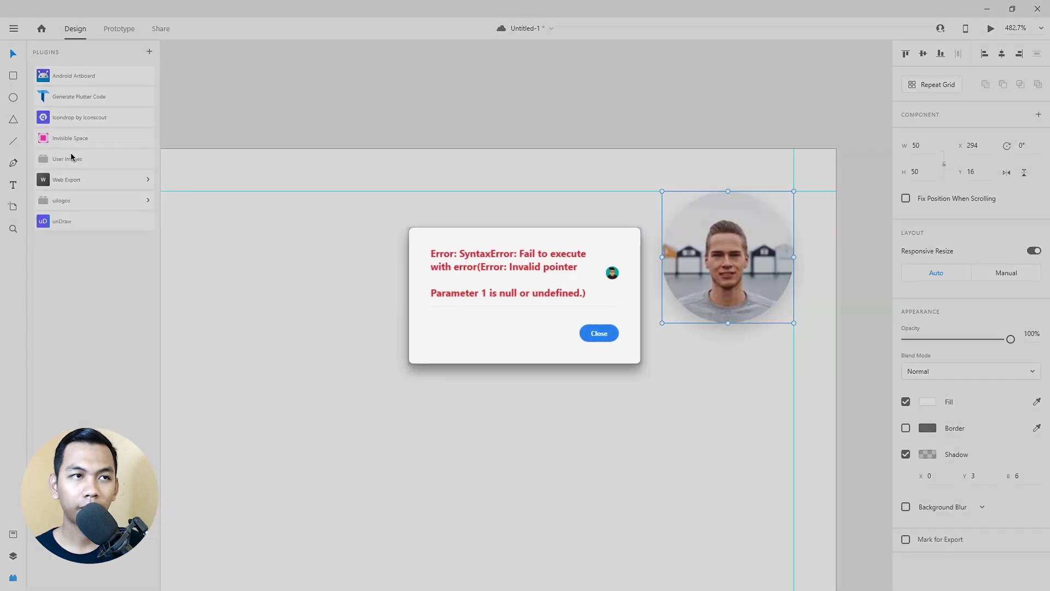
pyautogui.click(601, 333)
pyautogui.click(675, 345)
pyautogui.scroll(-3, 684, 339)
pyautogui.scroll(2, 620, 339)
pyautogui.scroll(-4, 462, 326)
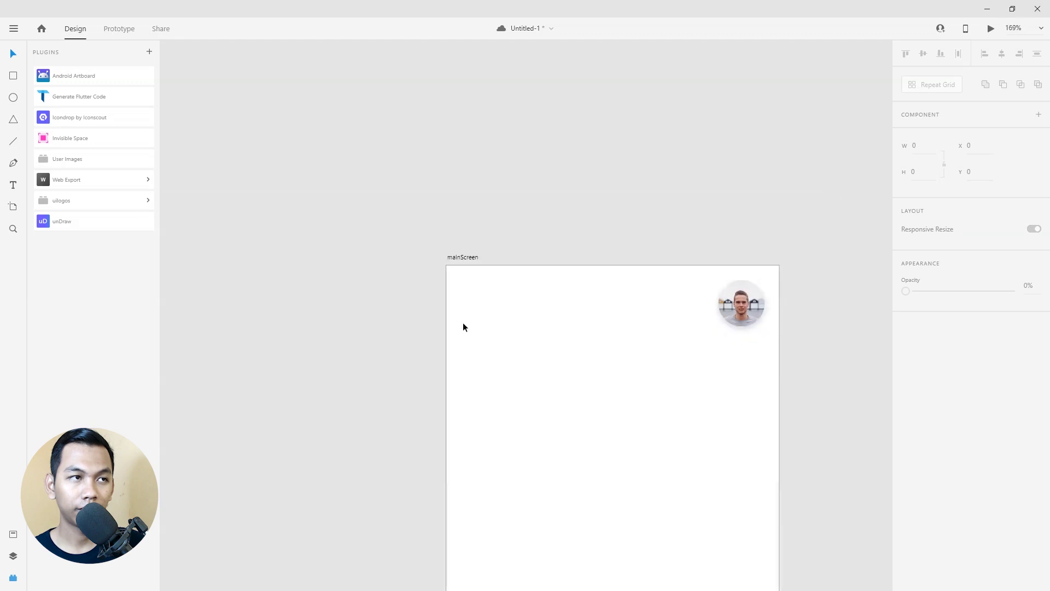
pyautogui.scroll(4, 584, 326)
pyautogui.scroll(2, 527, 308)
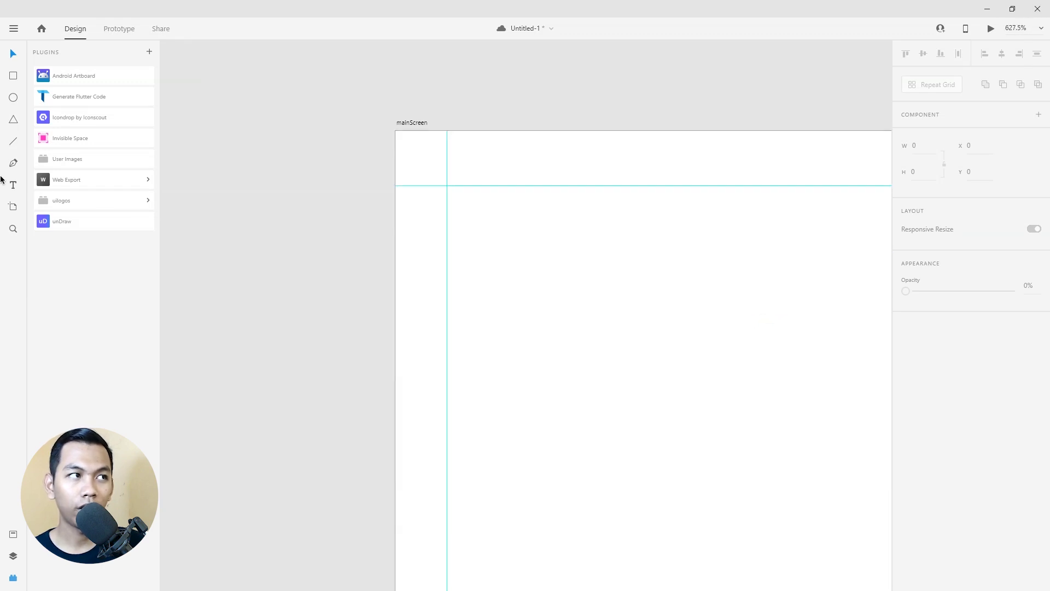
# Add a 'Hi' greeting with the user's first name and '!' at the artboard's top left.
pyautogui.click(14, 185)
pyautogui.click(530, 245)
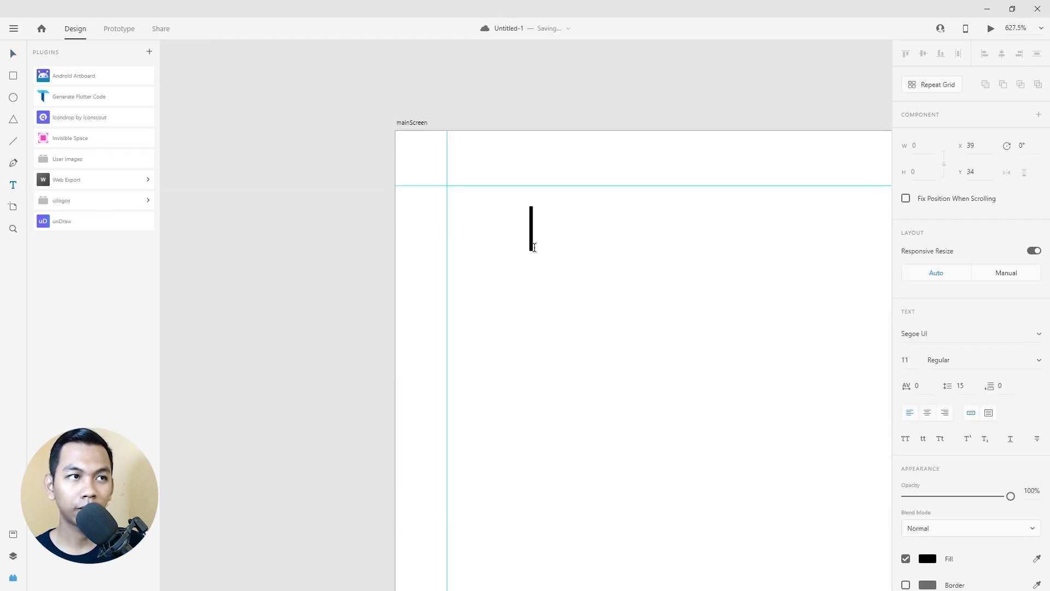
pyautogui.write('Hi William')
pyautogui.hotkey('ctrl', 'a')
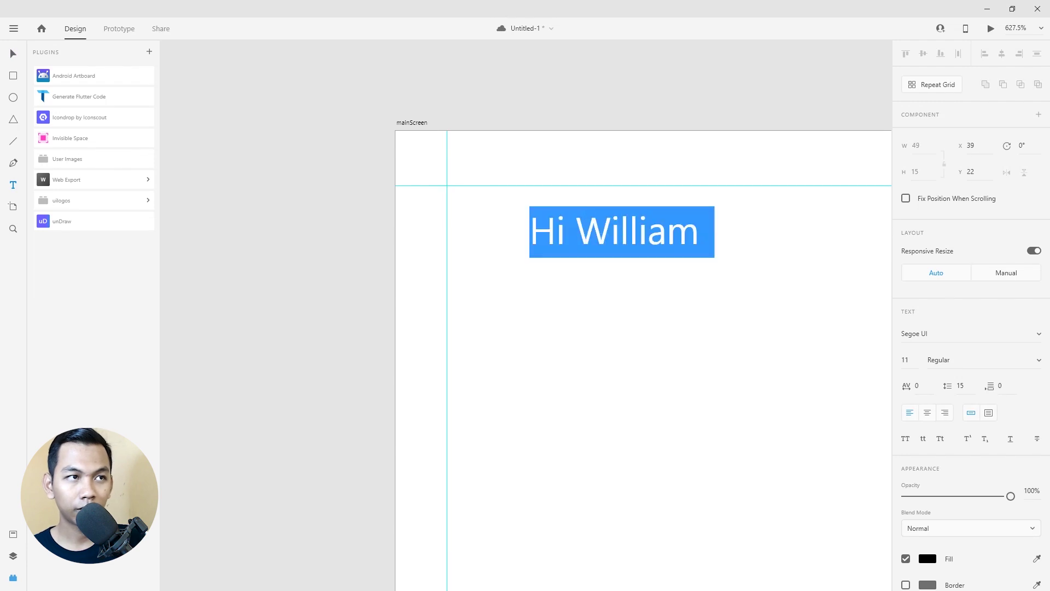
pyautogui.hotkey('ctrl', 'y')
pyautogui.click(625, 245)
pyautogui.hotkey('ctrl', 'a')
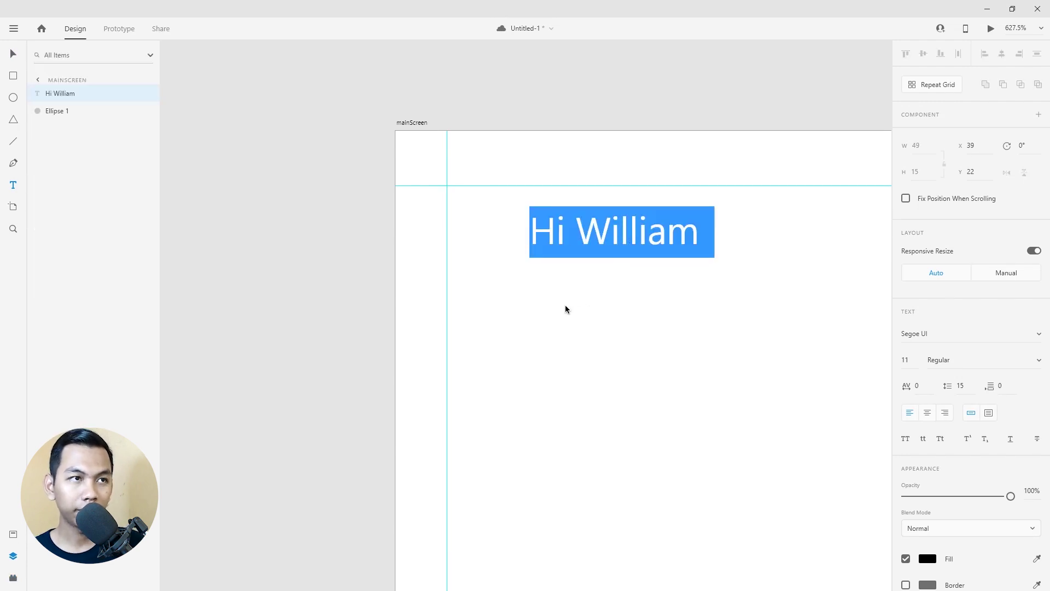
pyautogui.click(692, 230)
pyautogui.write('!')
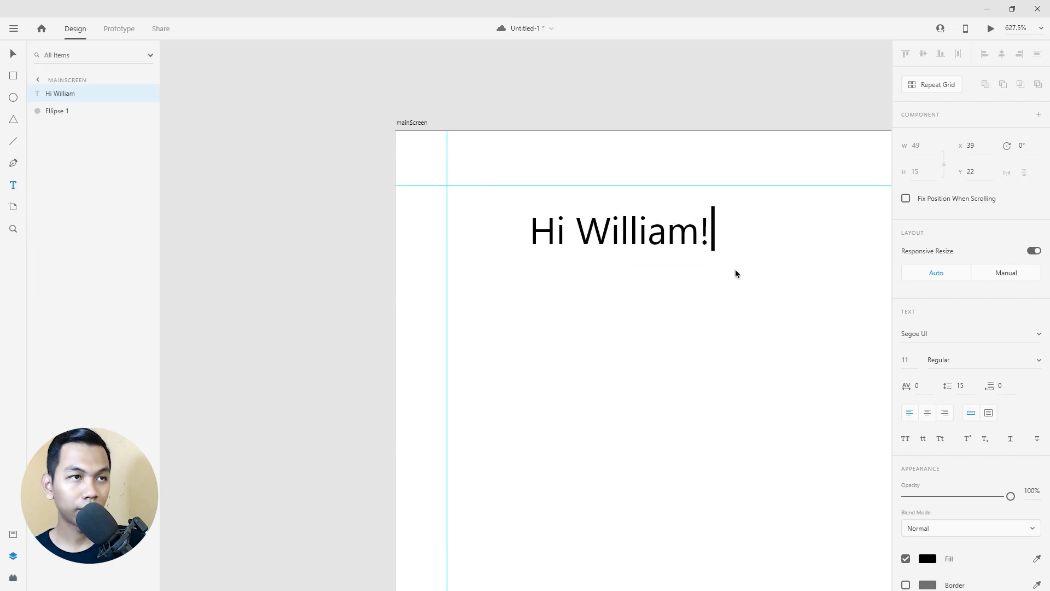
pyautogui.hotkey('ctrl', 'a')
# Set the greeting's font to Poppins and its colour to dark grey #505050.
pyautogui.click(944, 334)
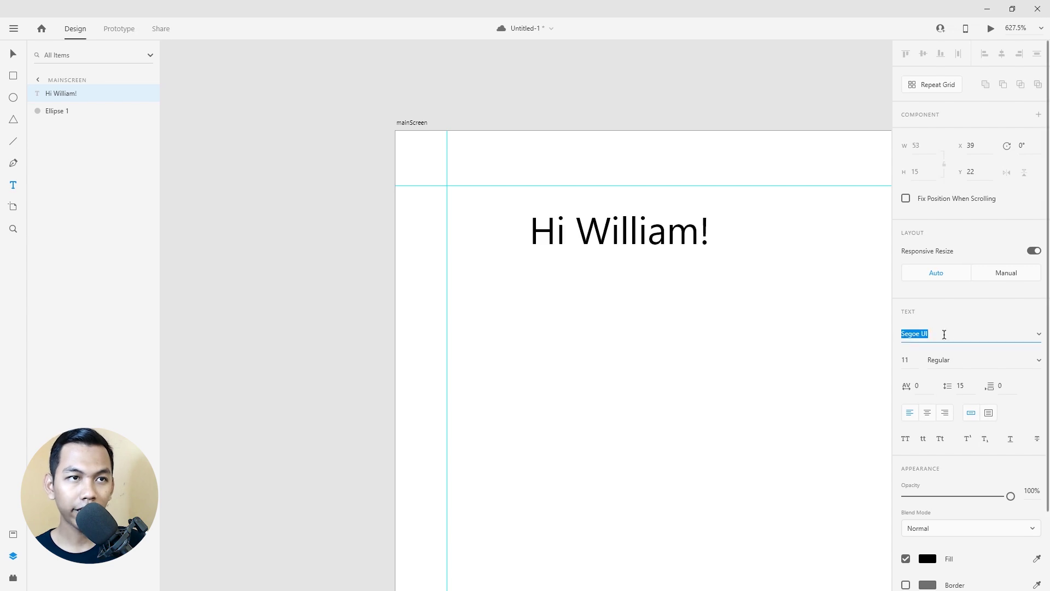
pyautogui.write('Poppins')
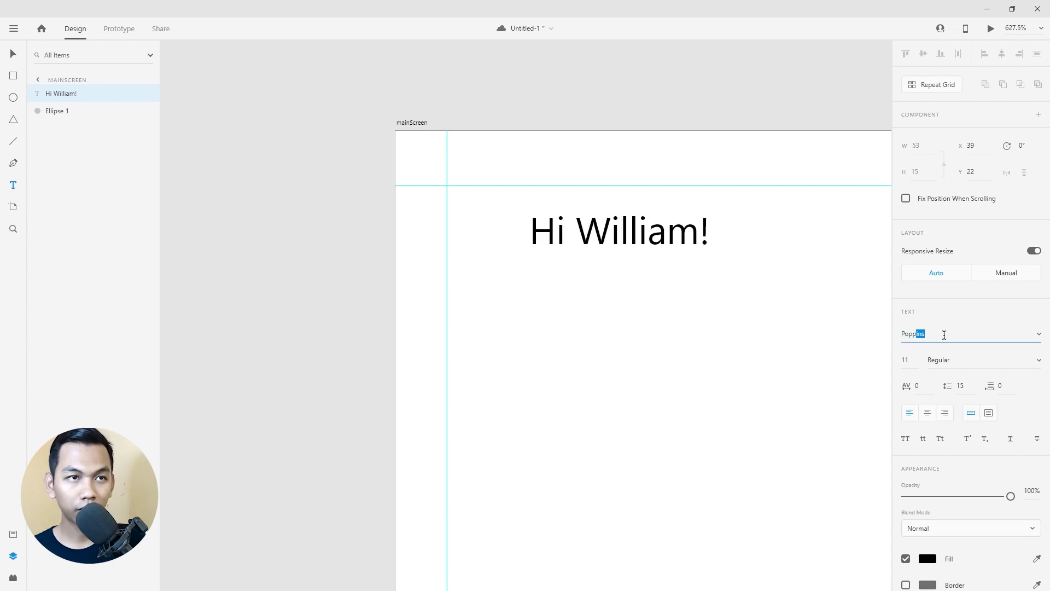
pyautogui.press('Return')
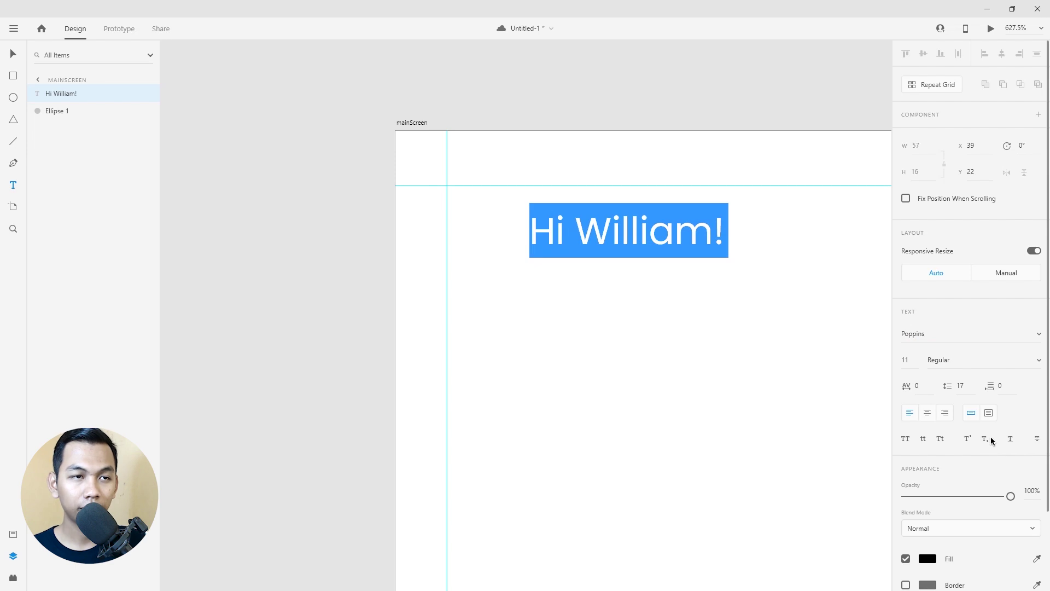
pyautogui.scroll(-2, 948, 528)
pyautogui.scroll(-1, 947, 528)
pyautogui.click(928, 471)
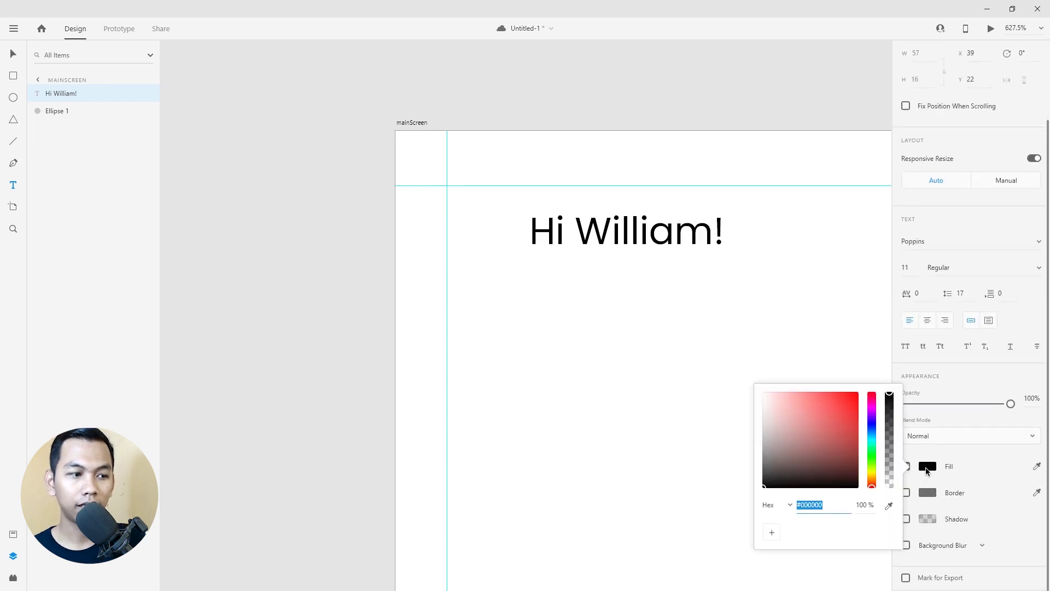
pyautogui.write('505050')
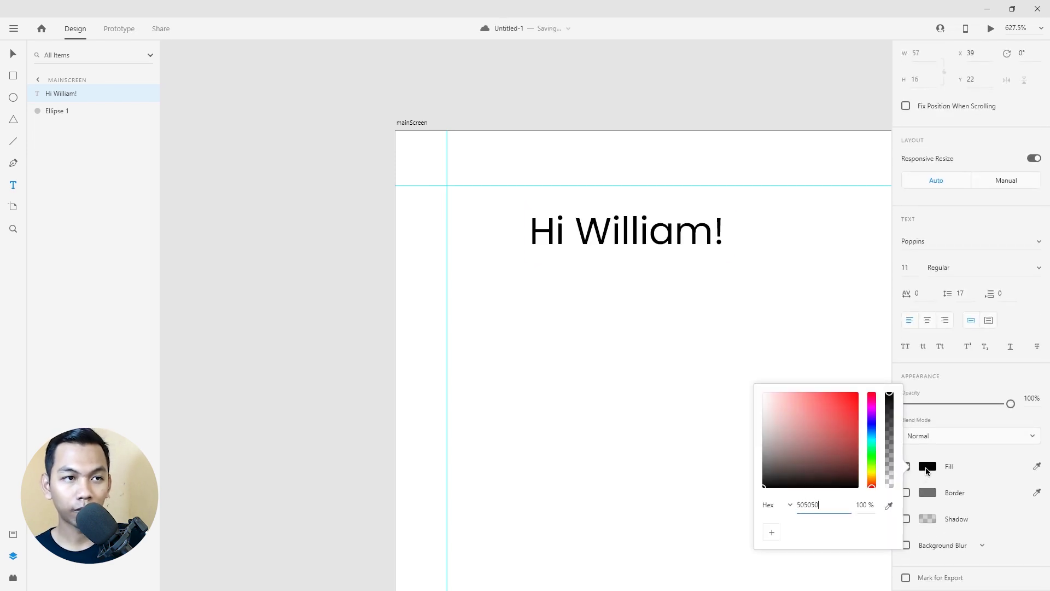
pyautogui.press('Return')
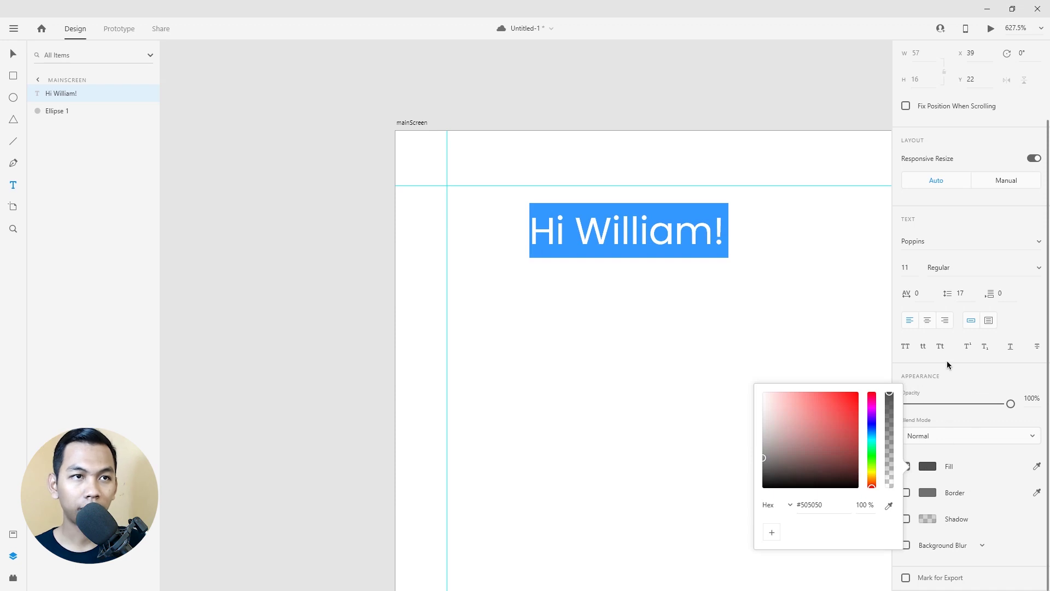
# Set the greeting to font size 21 and align it with the top-left margin.
pyautogui.click(903, 271)
pyautogui.write('21')
pyautogui.press('Return')
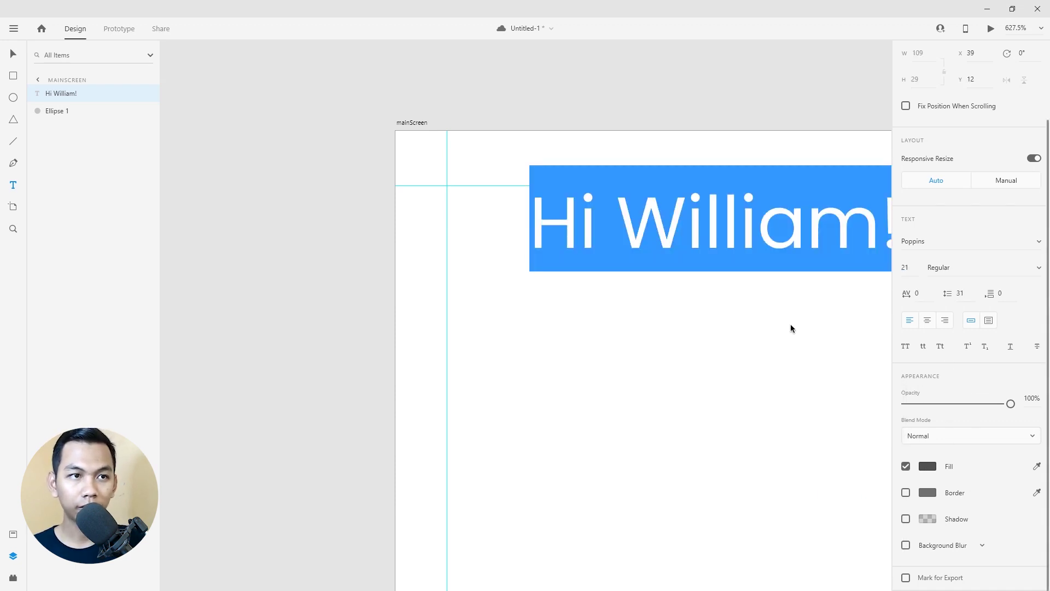
pyautogui.press('Escape')
pyautogui.scroll(-5, 543, 241)
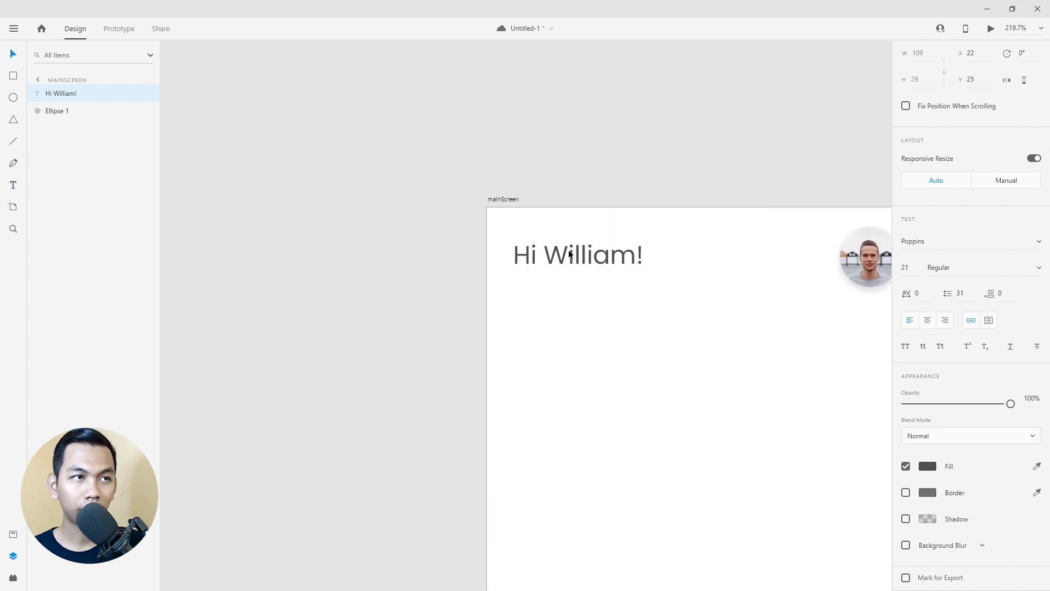
pyautogui.scroll(3, 569, 253)
pyautogui.moveTo(568, 253); pyautogui.dragTo(564, 257)
pyautogui.scroll(3, 564, 257)
pyautogui.moveTo(411, 267); pyautogui.dragTo(396, 266)
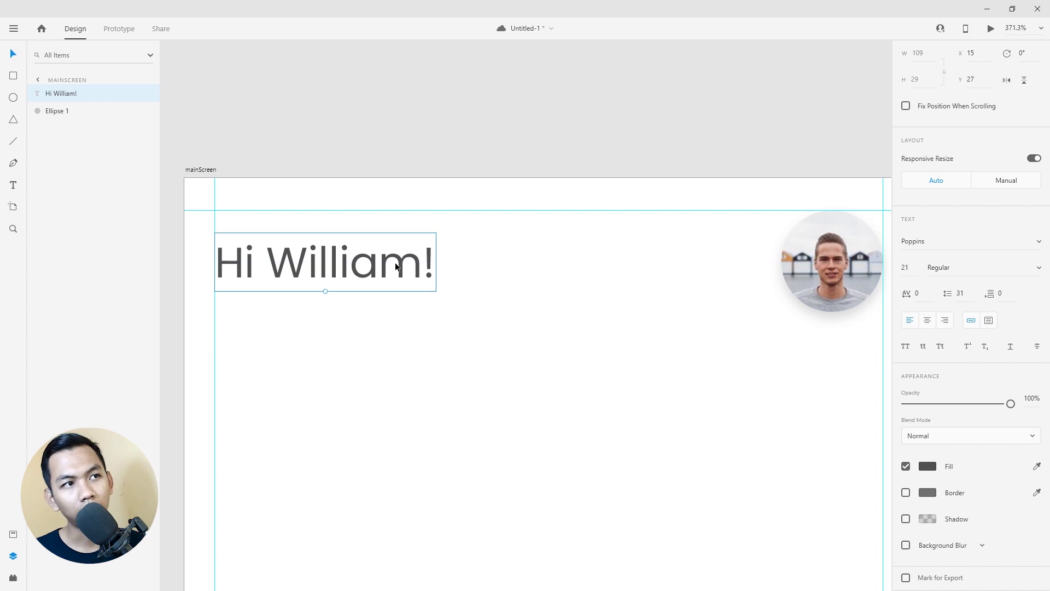
pyautogui.scroll(-3, 463, 235)
pyautogui.scroll(-2, 551, 241)
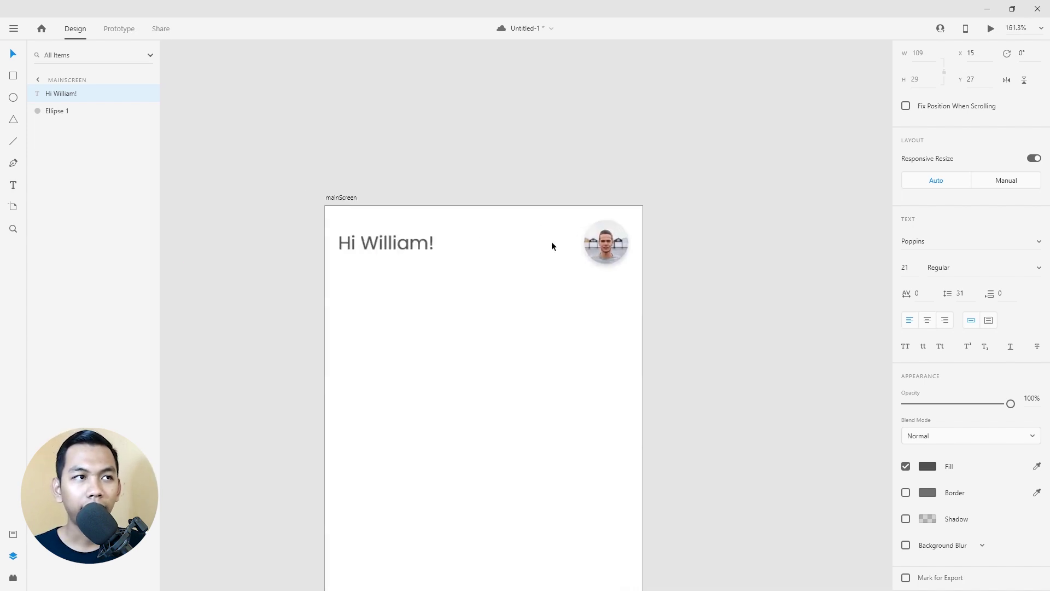
pyautogui.scroll(3, 558, 234)
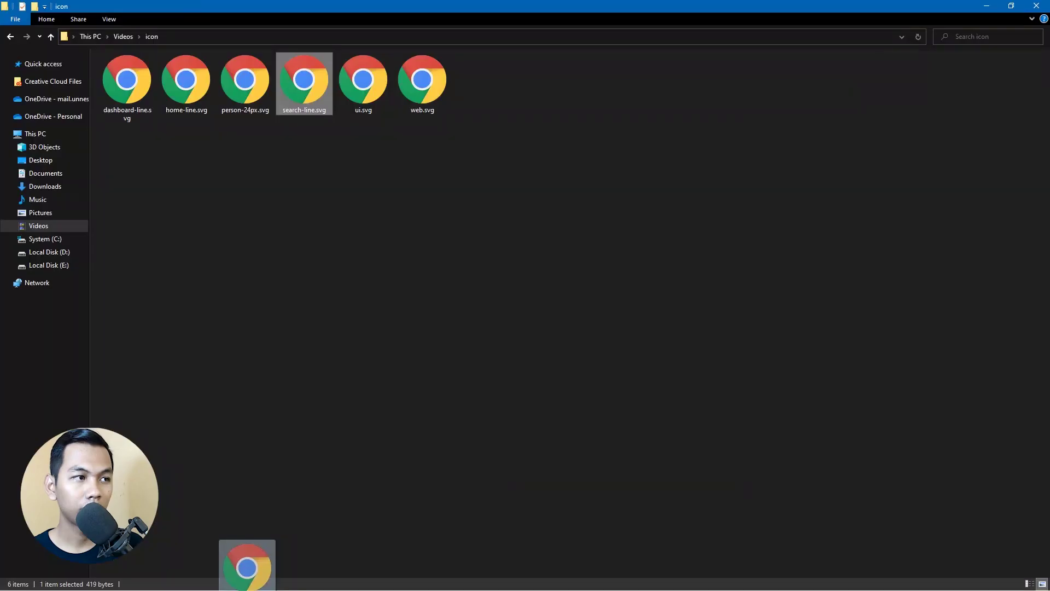
pyautogui.moveTo(258, 569); pyautogui.dragTo(209, 545)
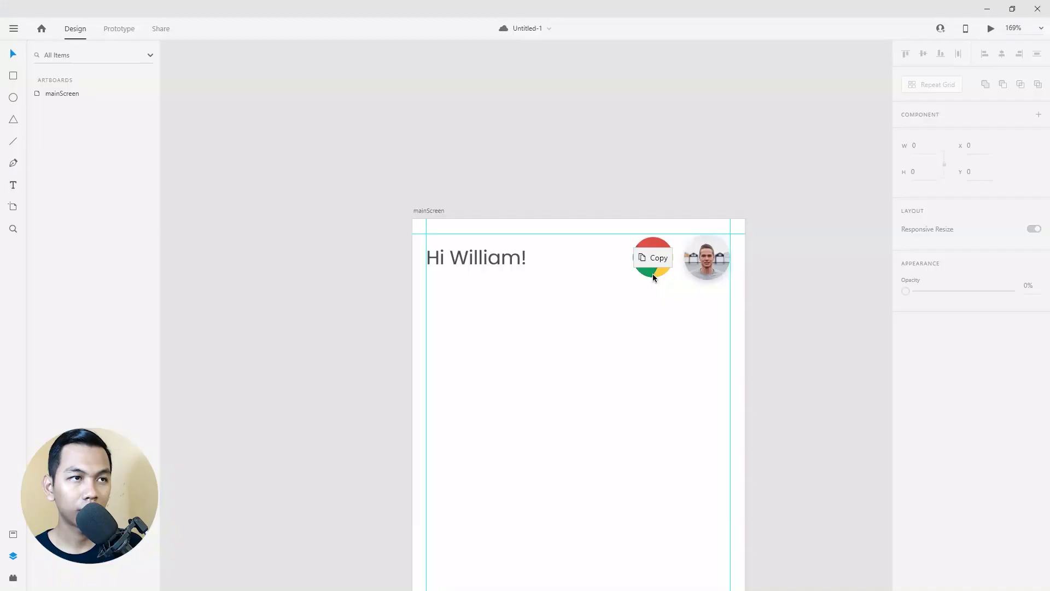
# Place search-line.svg and draw a borderless, shadowed white circle beside the avatar.
pyautogui.moveTo(654, 260)
pyautogui.mouseDown()
pyautogui.moveTo(661, 287)
pyautogui.moveTo(611, 300)
pyautogui.mouseUp()
pyautogui.scroll(3, 661, 287)
pyautogui.scroll(2, 661, 287)
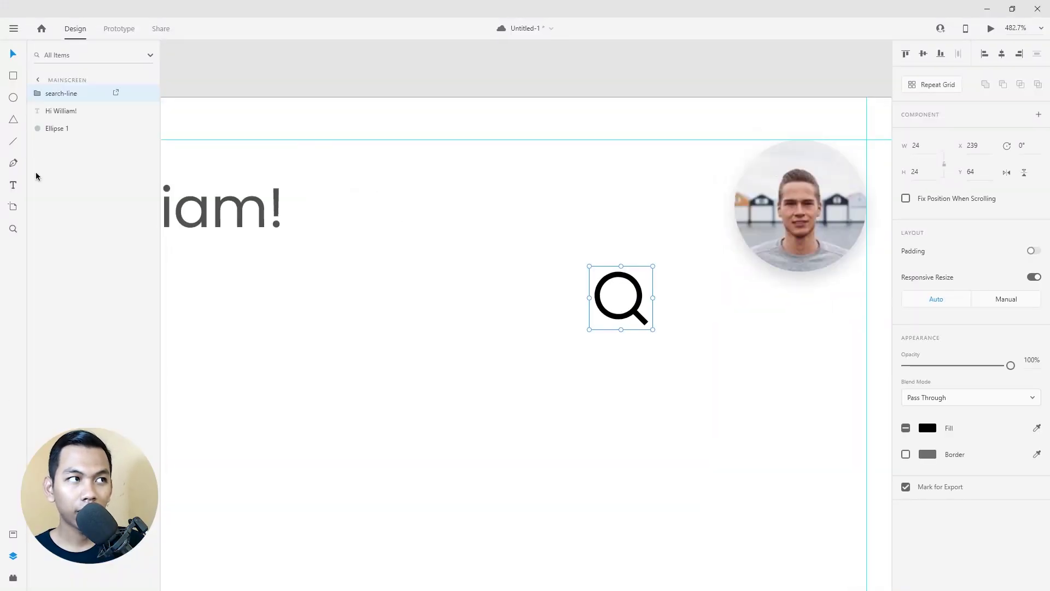
pyautogui.moveTo(588, 175); pyautogui.dragTo(709, 265)
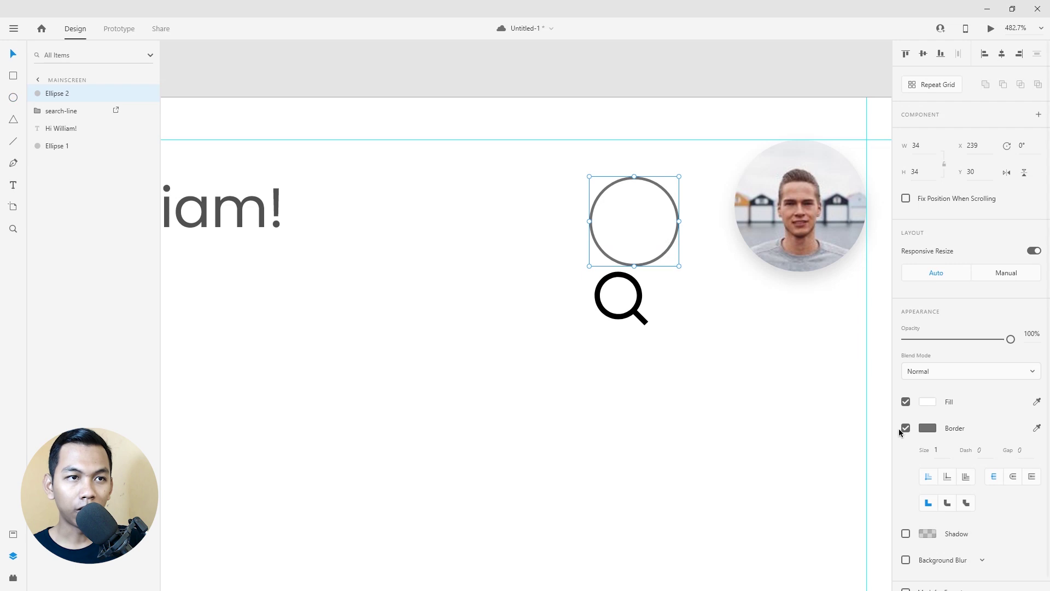
pyautogui.click(906, 428)
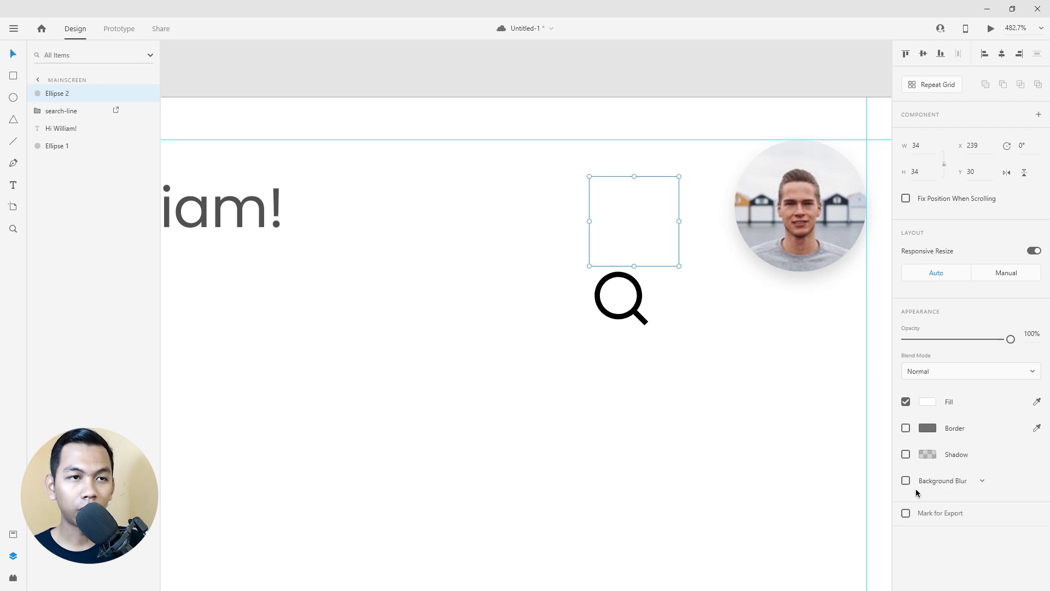
pyautogui.click(905, 455)
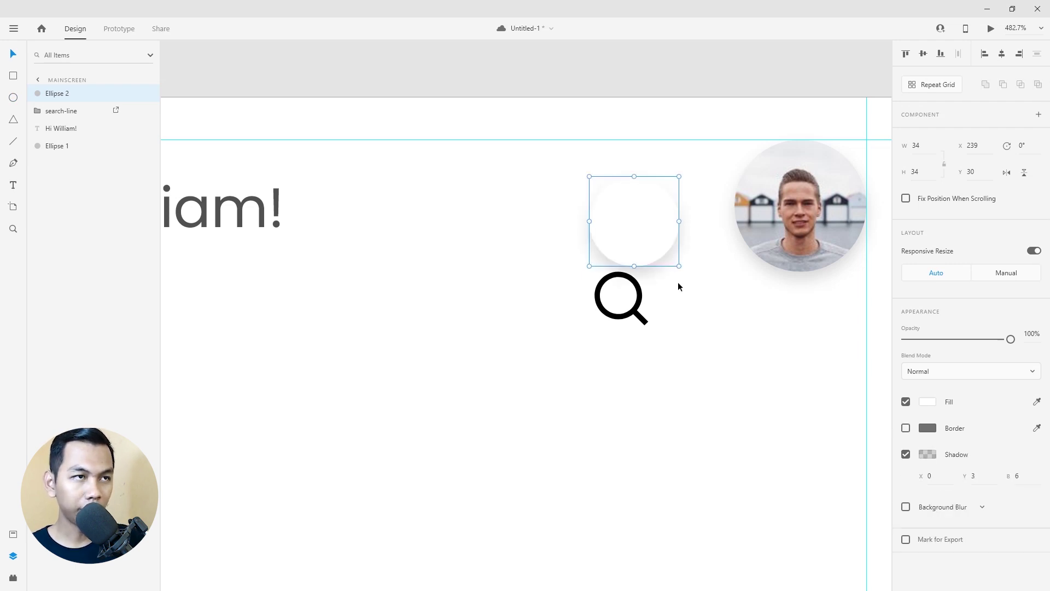
pyautogui.moveTo(653, 238); pyautogui.dragTo(666, 225)
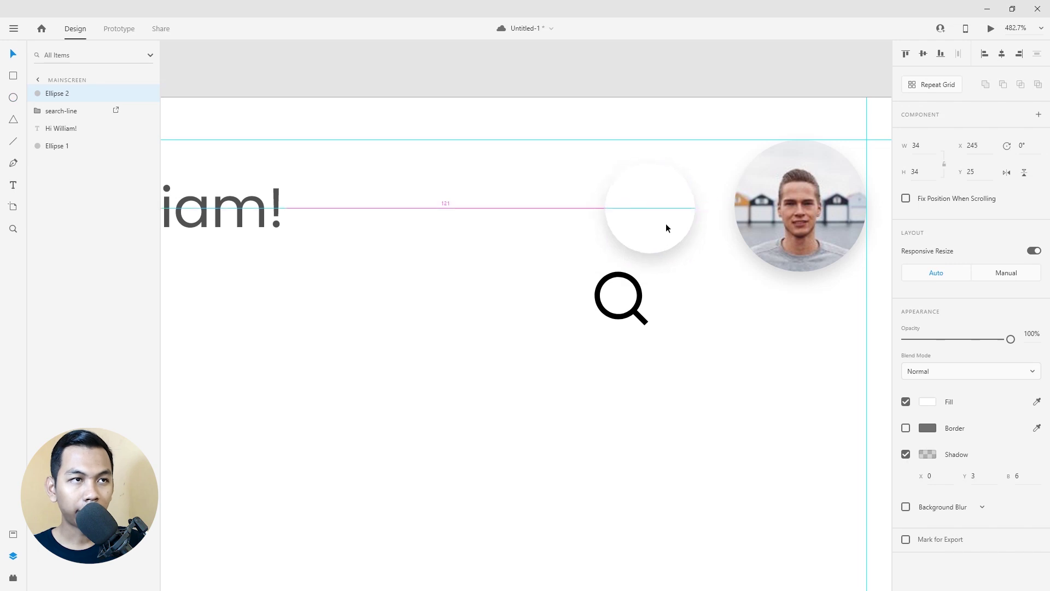
pyautogui.moveTo(667, 225); pyautogui.dragTo(666, 225)
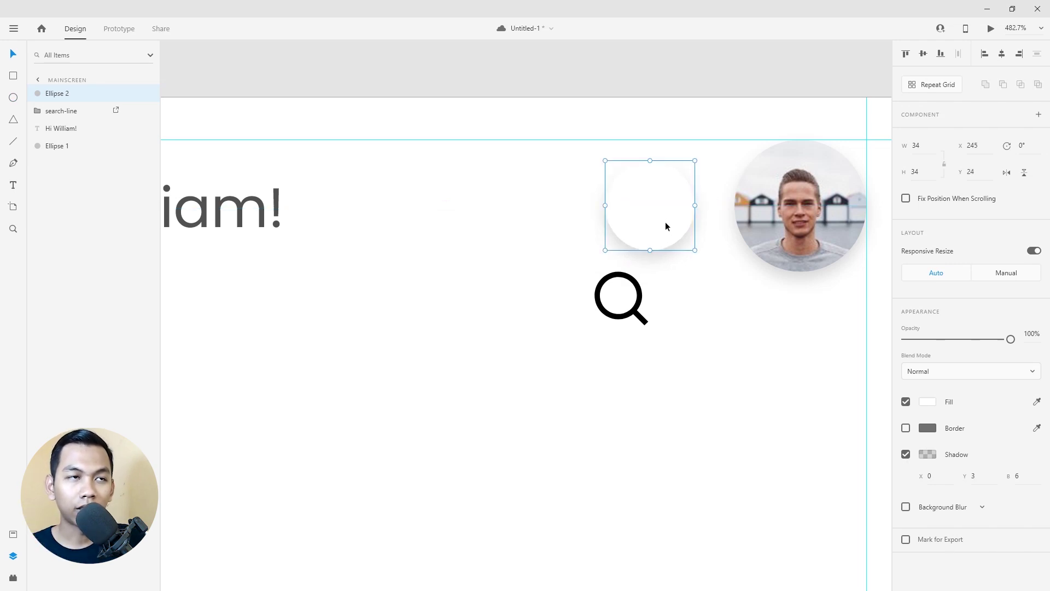
# Resize the white circle to 32×32 and level it with the avatar.
pyautogui.click(924, 146)
pyautogui.write('2')
pyautogui.press('Tab')
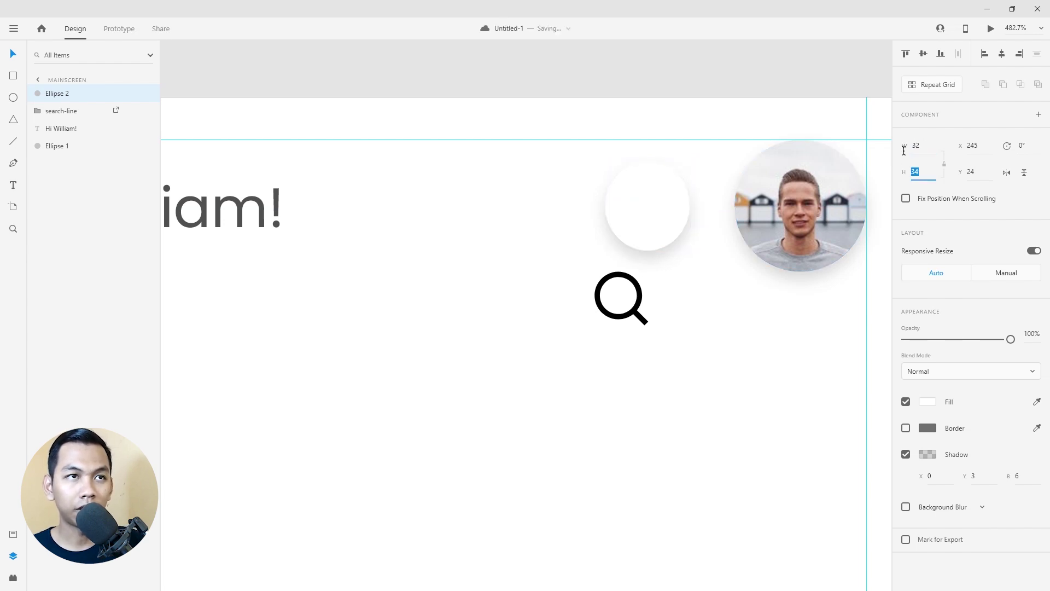
pyautogui.write('32')
pyautogui.moveTo(653, 217); pyautogui.dragTo(662, 217)
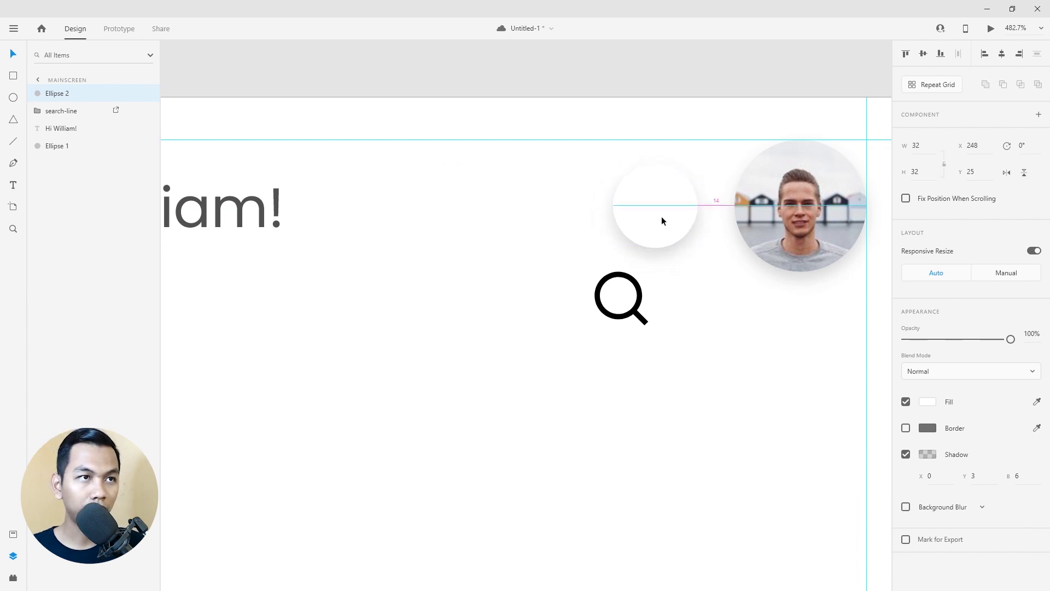
# Stack the search icon above the white circle, size it 25×25, and centre it.
pyautogui.moveTo(641, 273); pyautogui.dragTo(658, 247)
pyautogui.moveTo(60, 110); pyautogui.dragTo(74, 90)
pyautogui.moveTo(637, 271); pyautogui.dragTo(655, 213)
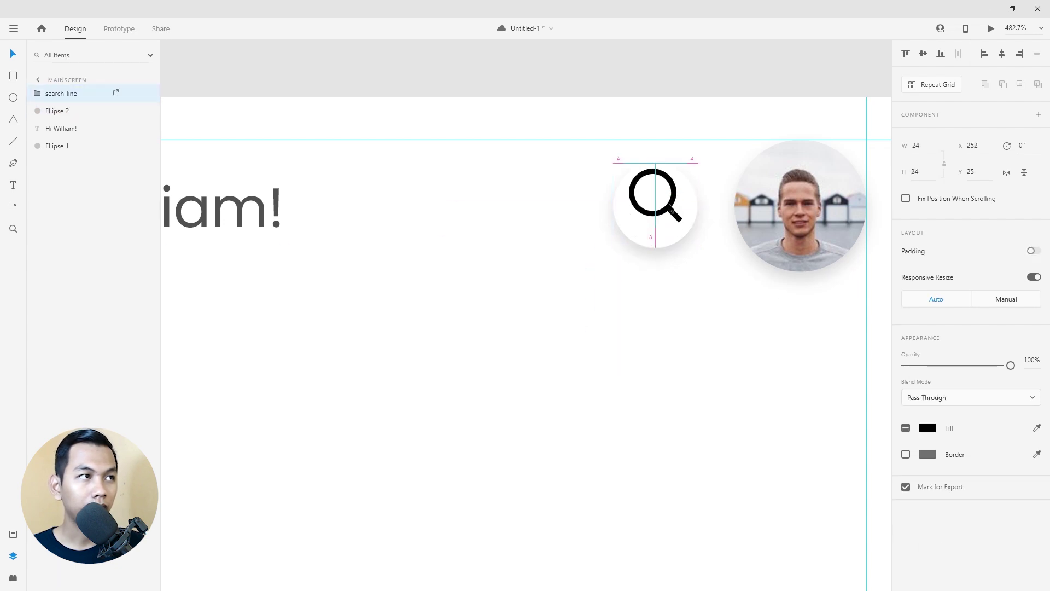
pyautogui.click(924, 146)
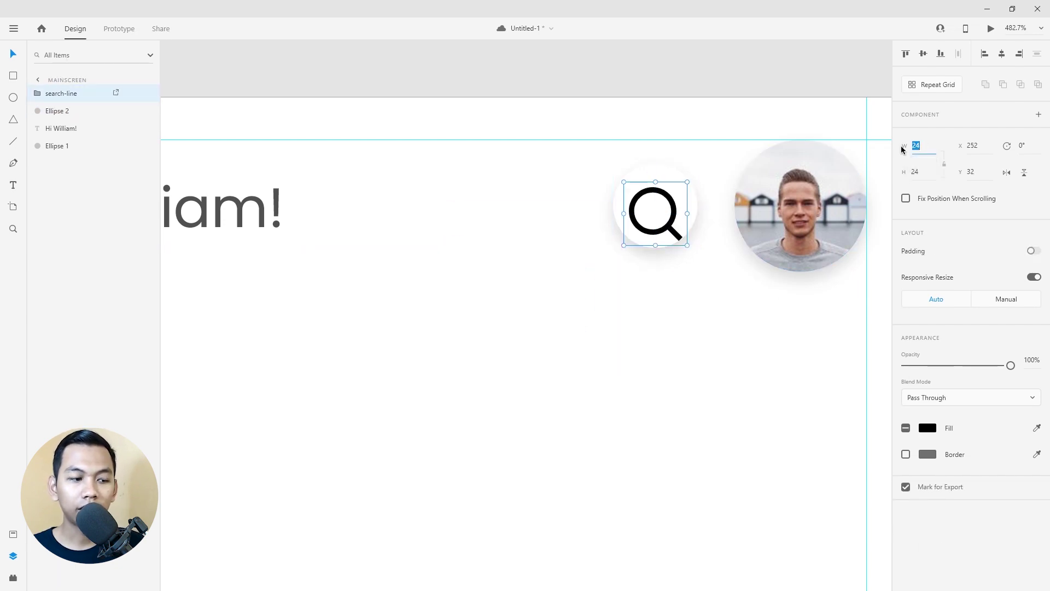
pyautogui.write('25')
pyautogui.press('Tab')
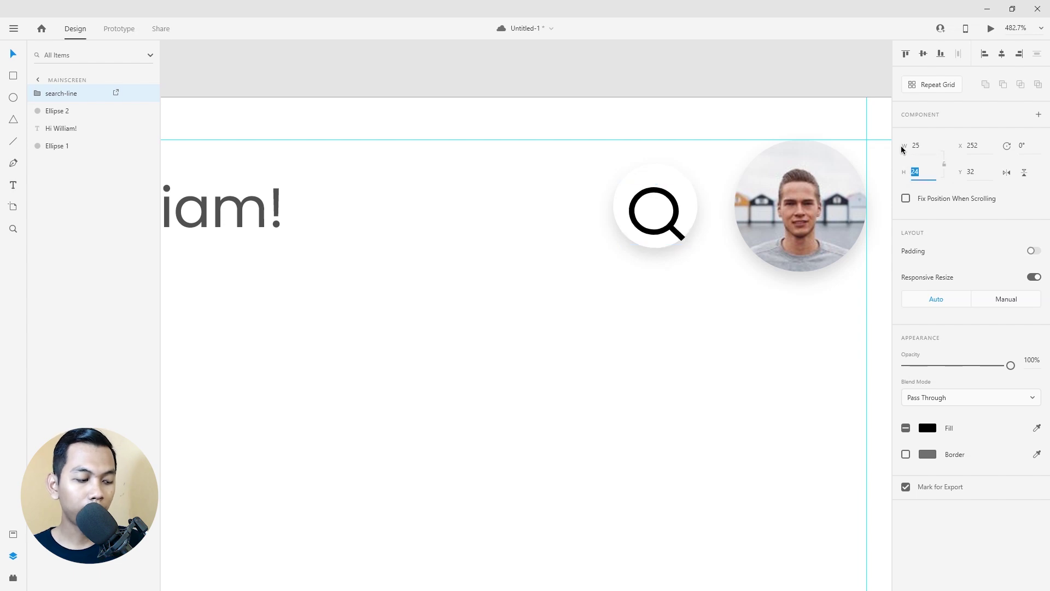
pyautogui.write('5')
pyautogui.press('Return')
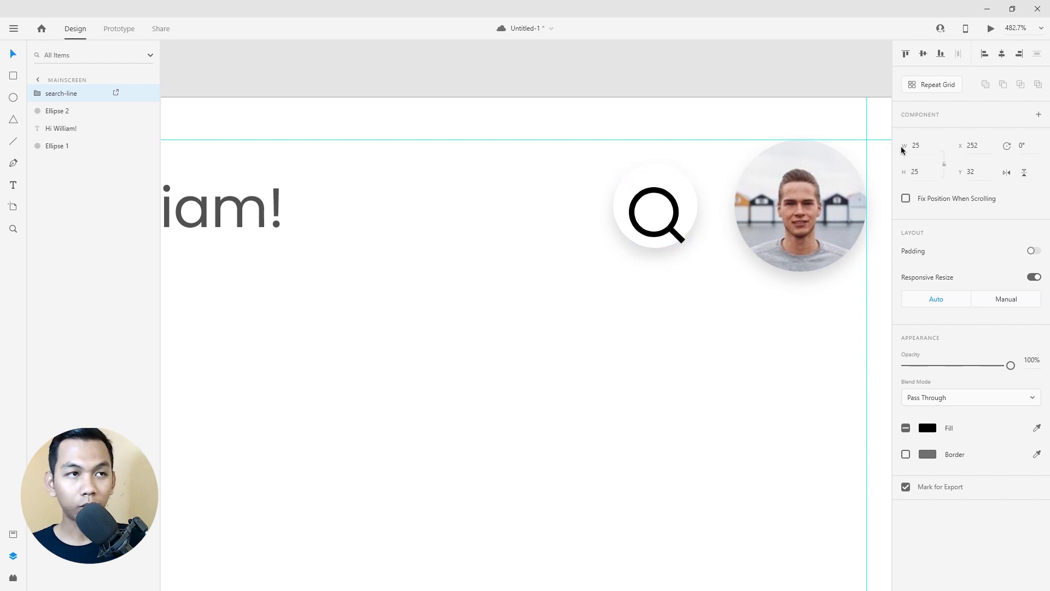
pyautogui.moveTo(670, 228); pyautogui.dragTo(651, 208)
# Resize the search icon to 24×24.
pyautogui.scroll(5, 668, 225)
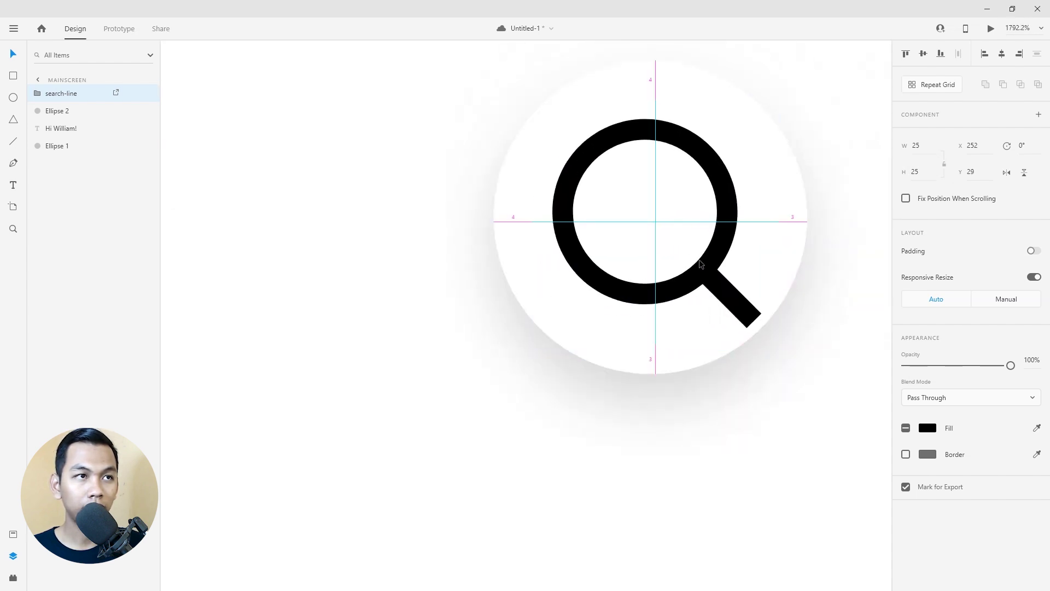
pyautogui.click(913, 146)
pyautogui.write('24')
pyautogui.press('Return')
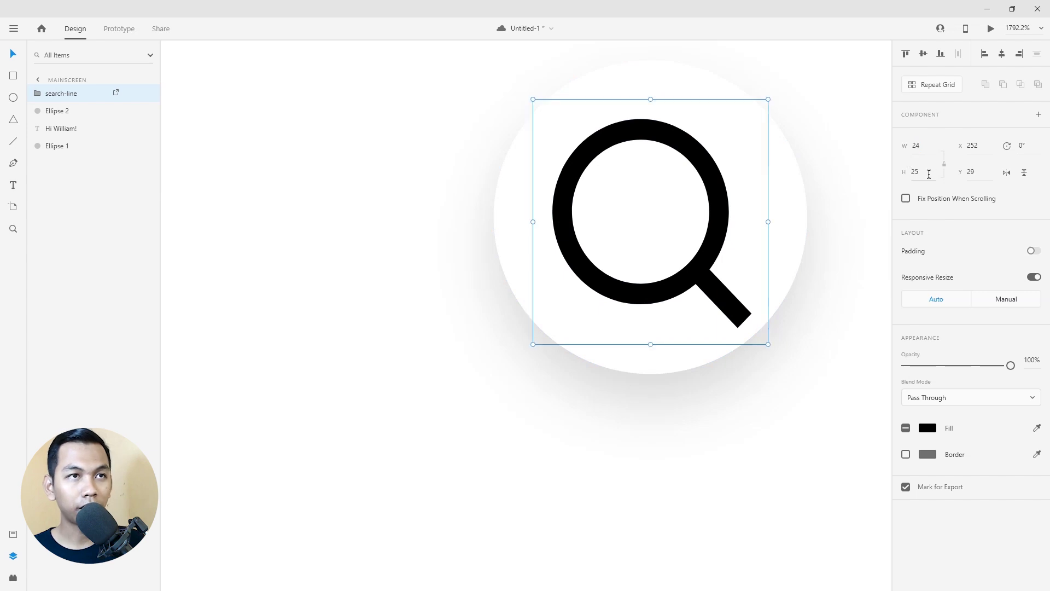
pyautogui.click(925, 178)
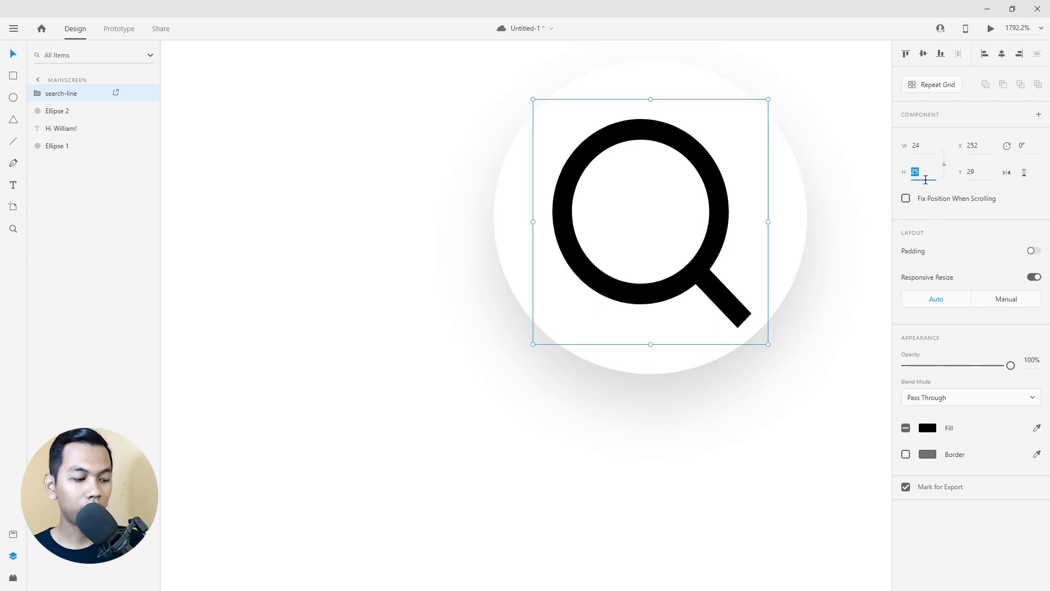
pyautogui.write('24')
pyautogui.press('Return')
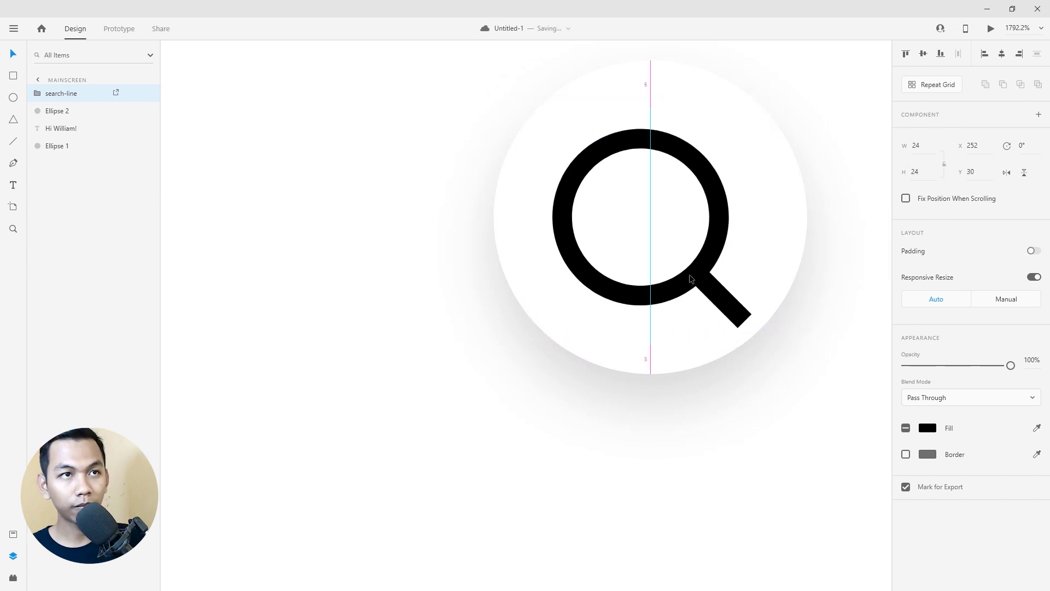
pyautogui.scroll(-5, 666, 311)
pyautogui.click(712, 401)
pyautogui.scroll(-5, 705, 383)
pyautogui.scroll(-1, 694, 350)
pyautogui.scroll(5, 690, 317)
pyautogui.scroll(3, 696, 281)
pyautogui.scroll(-3, 701, 281)
# Recolour the search icon's inner path dark grey #505050.
pyautogui.click(705, 249)
pyautogui.doubleClick(706, 249)
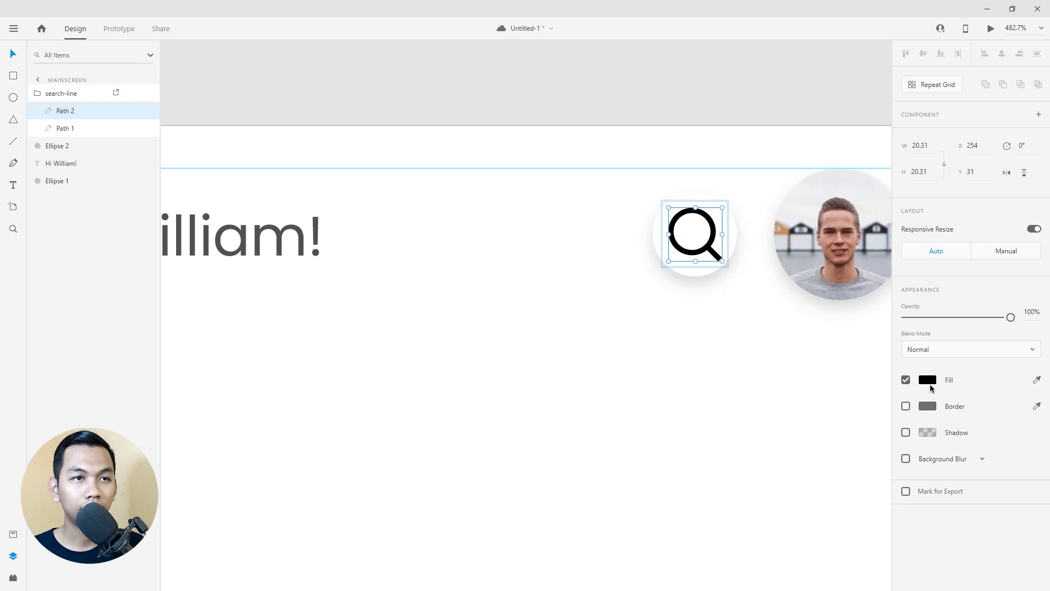
pyautogui.click(930, 382)
pyautogui.write('505050')
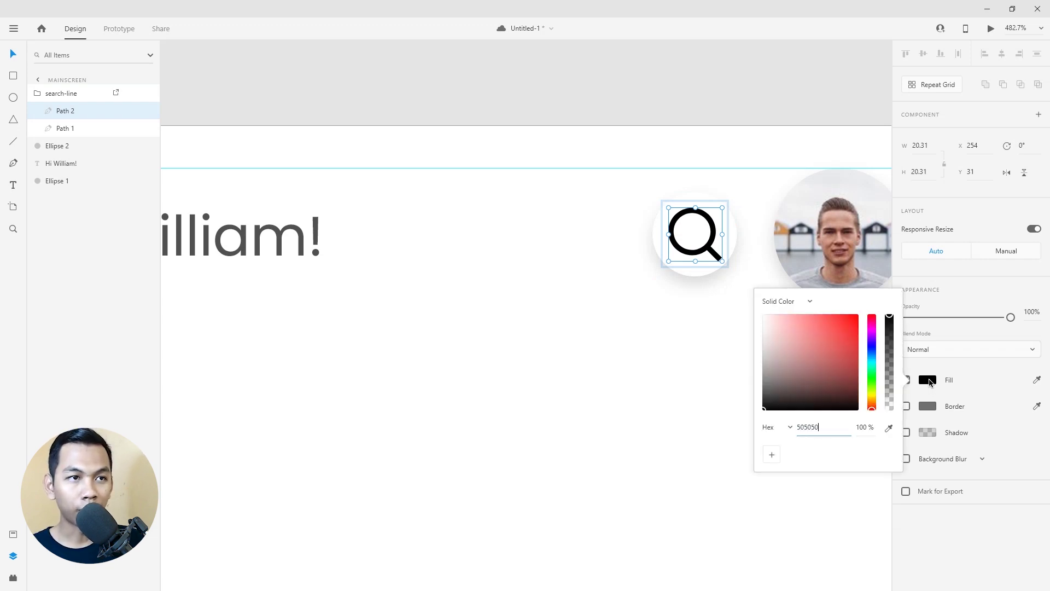
pyautogui.press('Return')
pyautogui.click(646, 121)
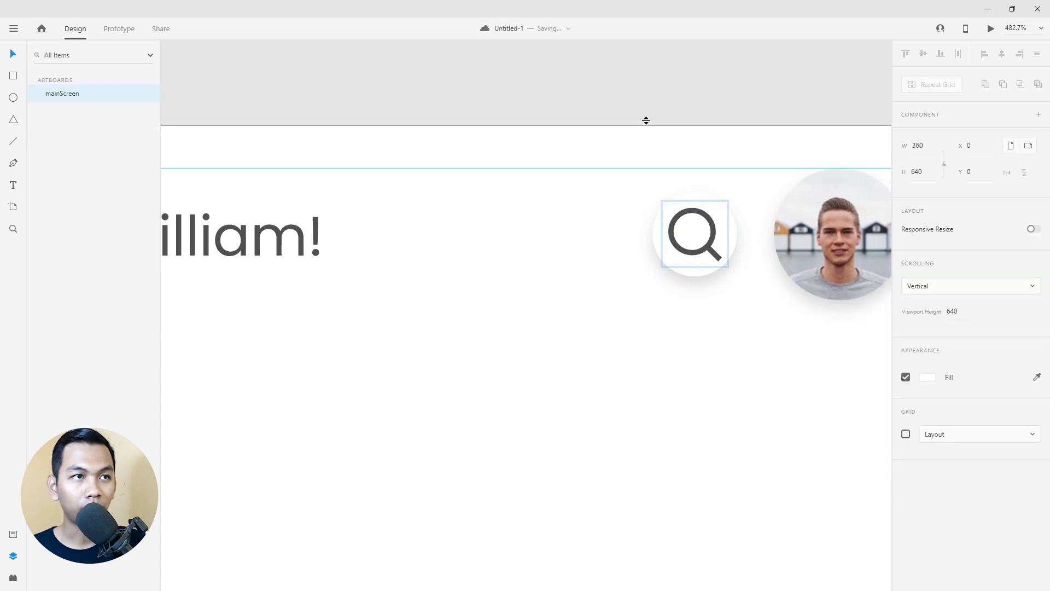
pyautogui.scroll(-3, 664, 204)
pyautogui.scroll(-2, 731, 279)
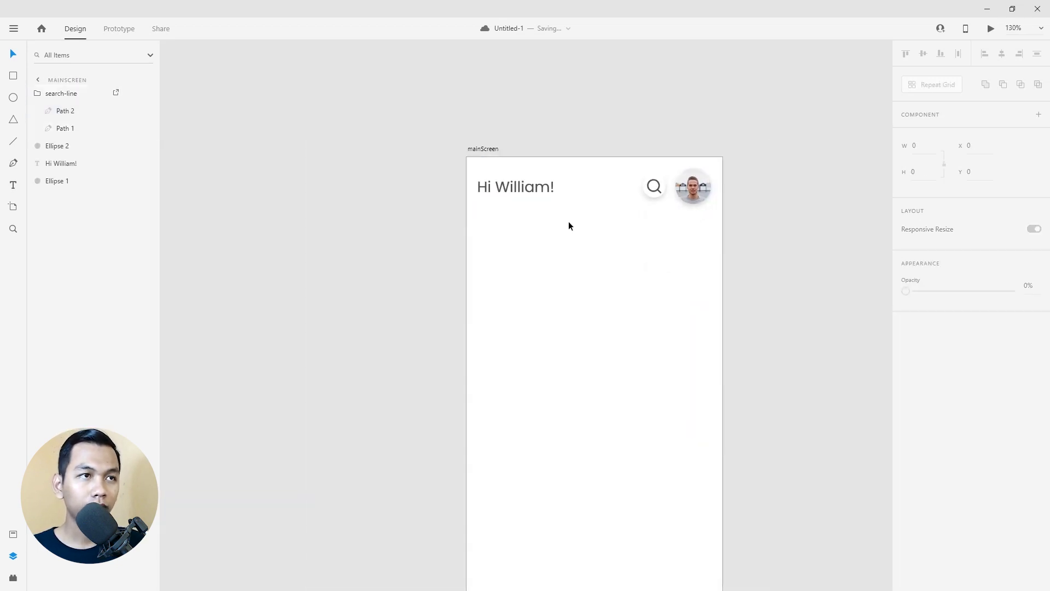
# Save, then draw a full-width card below the greeting with height 180.
pyautogui.scroll(2, 569, 226)
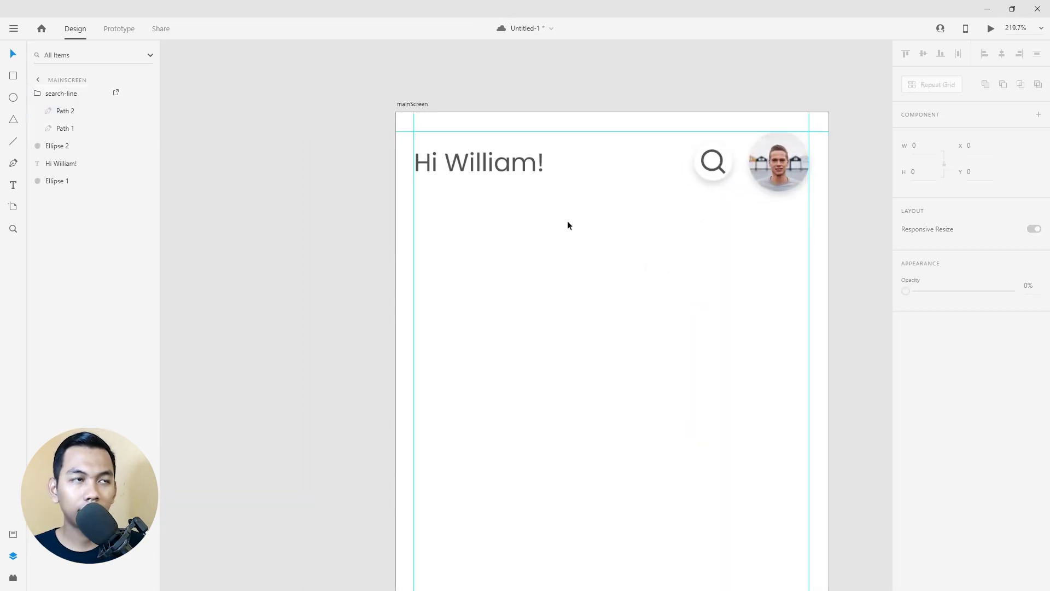
pyautogui.hotkey('ctrl', 's')
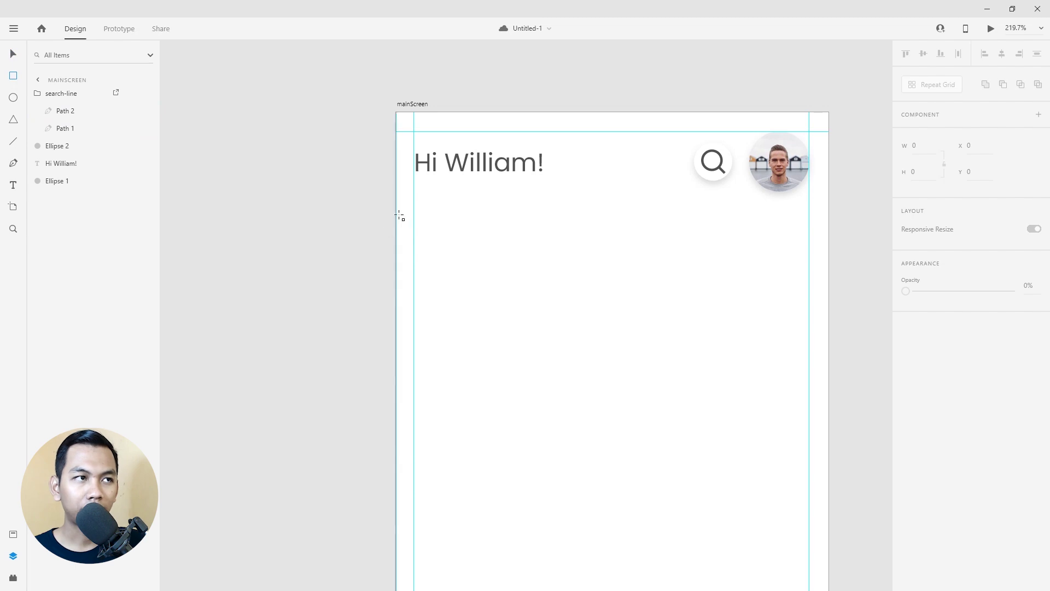
pyautogui.moveTo(414, 208); pyautogui.dragTo(810, 430)
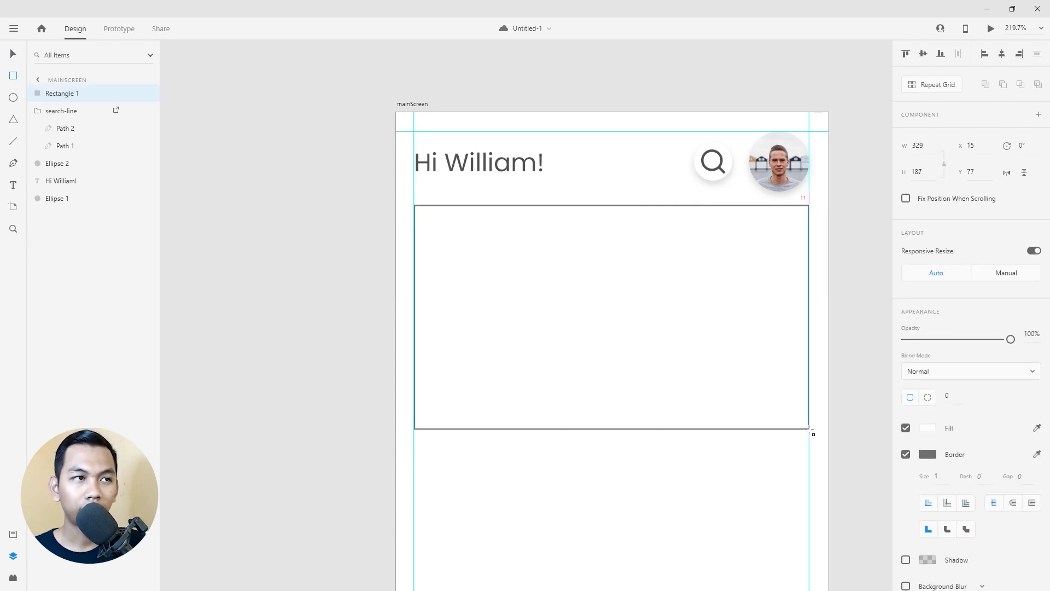
pyautogui.click(914, 172)
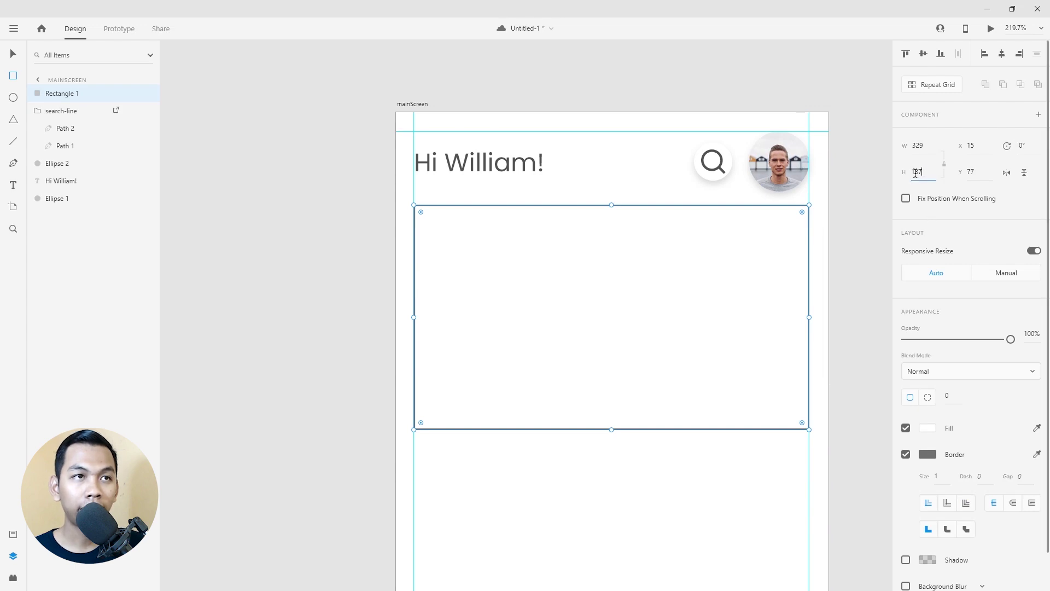
pyautogui.write('180')
pyautogui.press('Return')
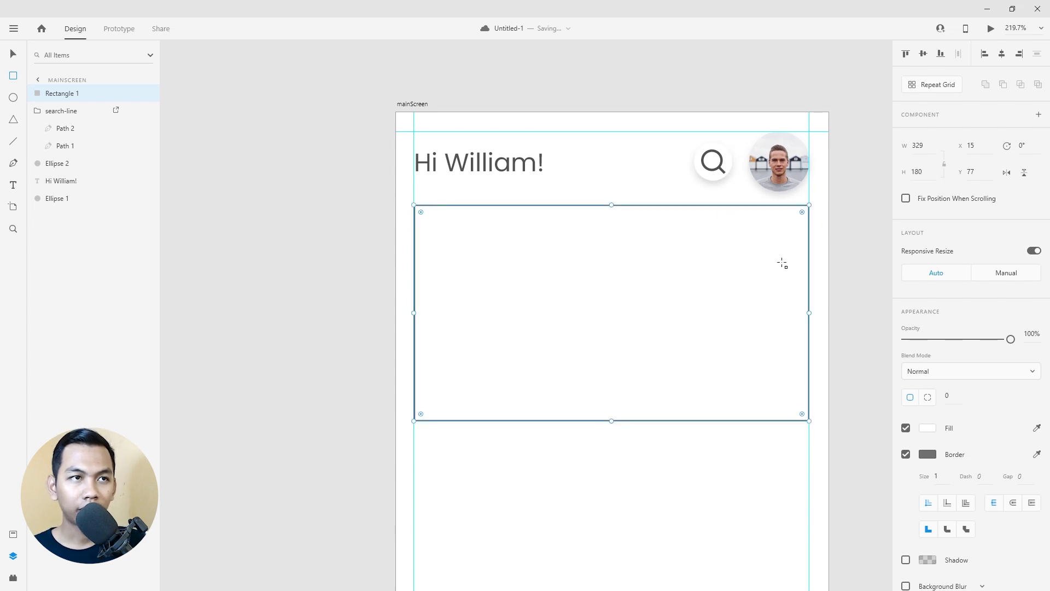
pyautogui.scroll(2, 782, 263)
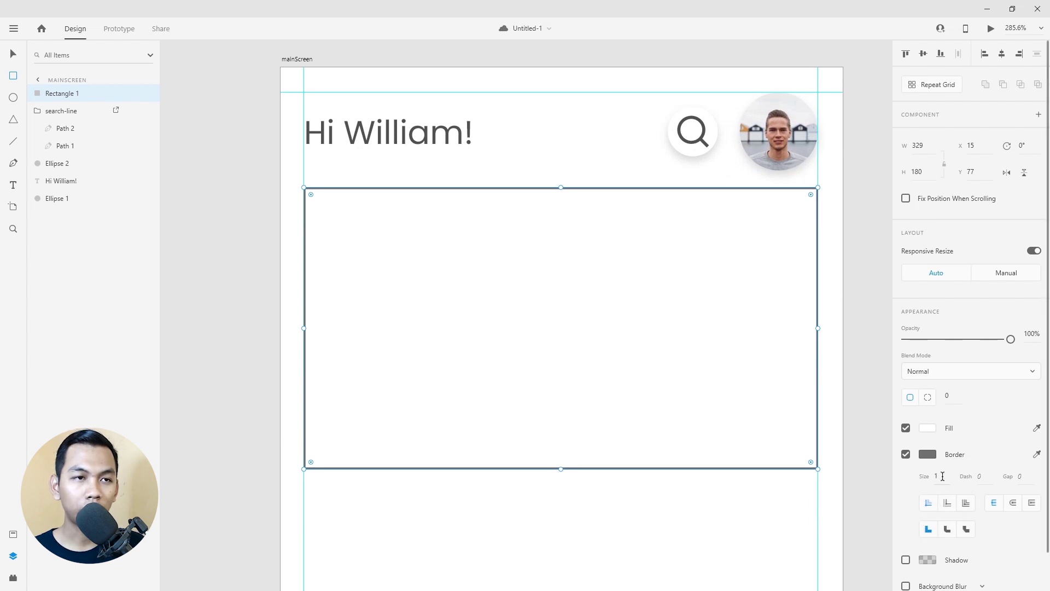
# Round the card's corners to 12 and remove its border.
pyautogui.click(946, 396)
pyautogui.write('5')
pyautogui.press('Return')
pyautogui.write('12')
pyautogui.press('Return')
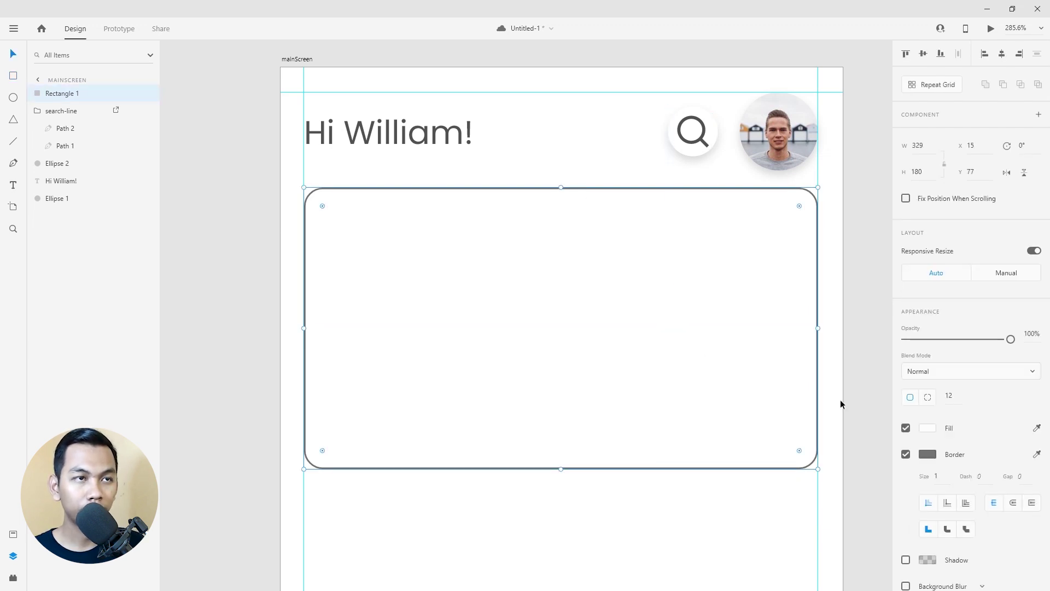
pyautogui.click(906, 455)
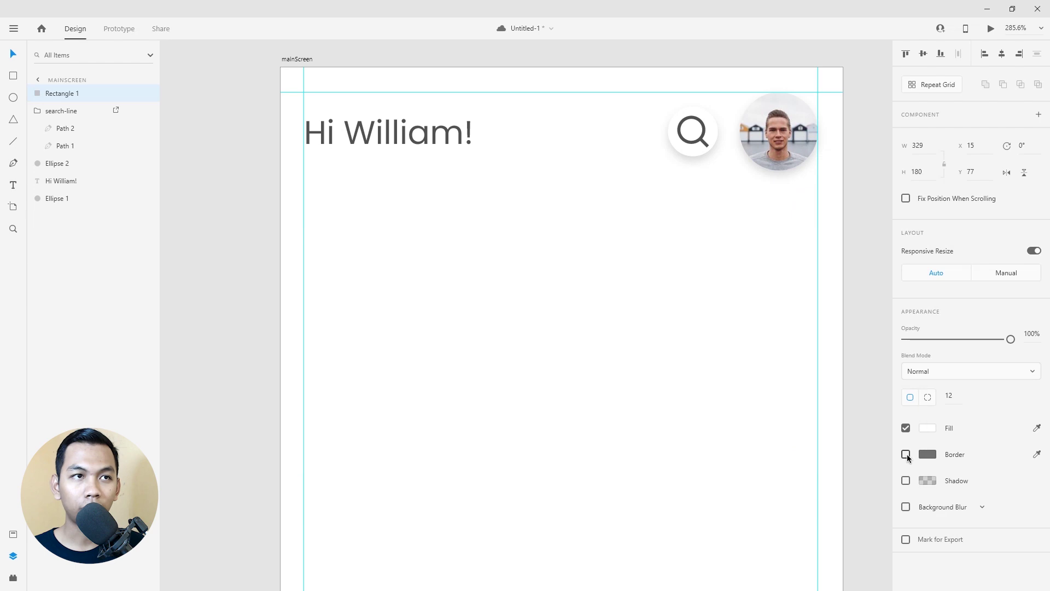
# Give the card a drop shadow with blur 12 and Y offset 6.
pyautogui.click(905, 480)
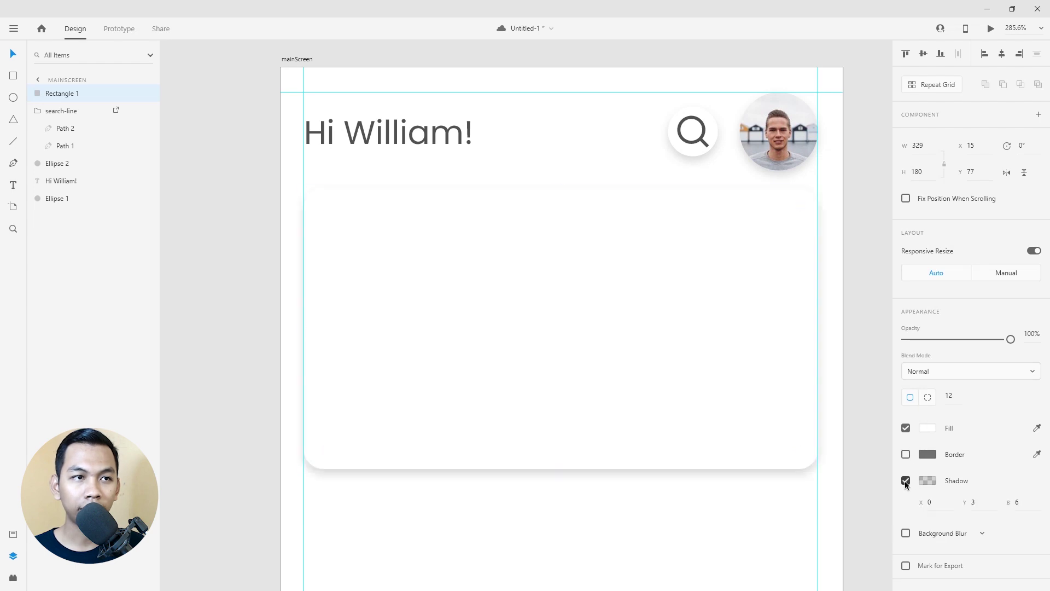
pyautogui.click(1025, 503)
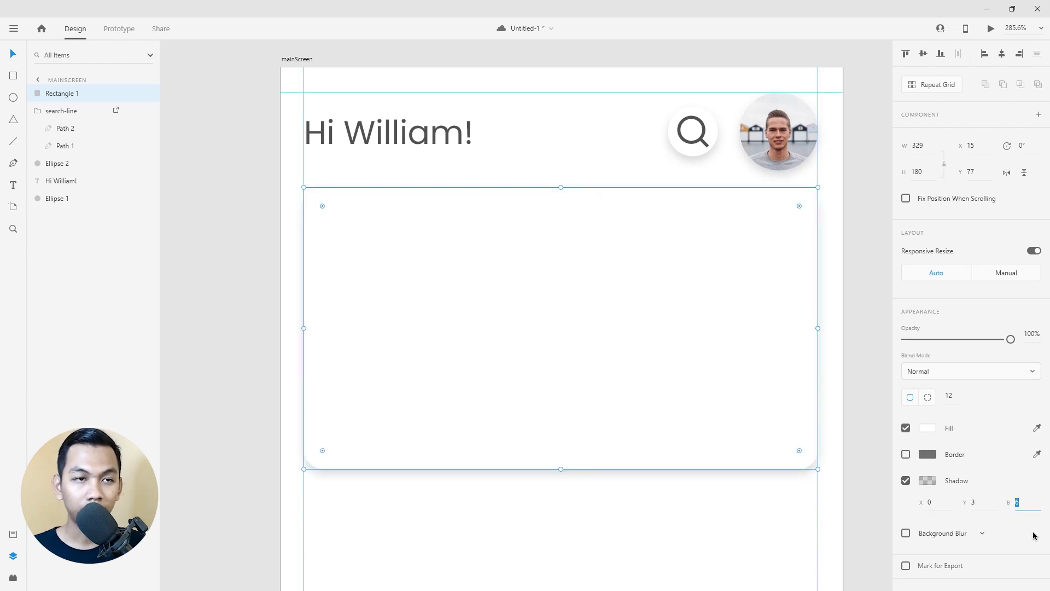
pyautogui.write('12')
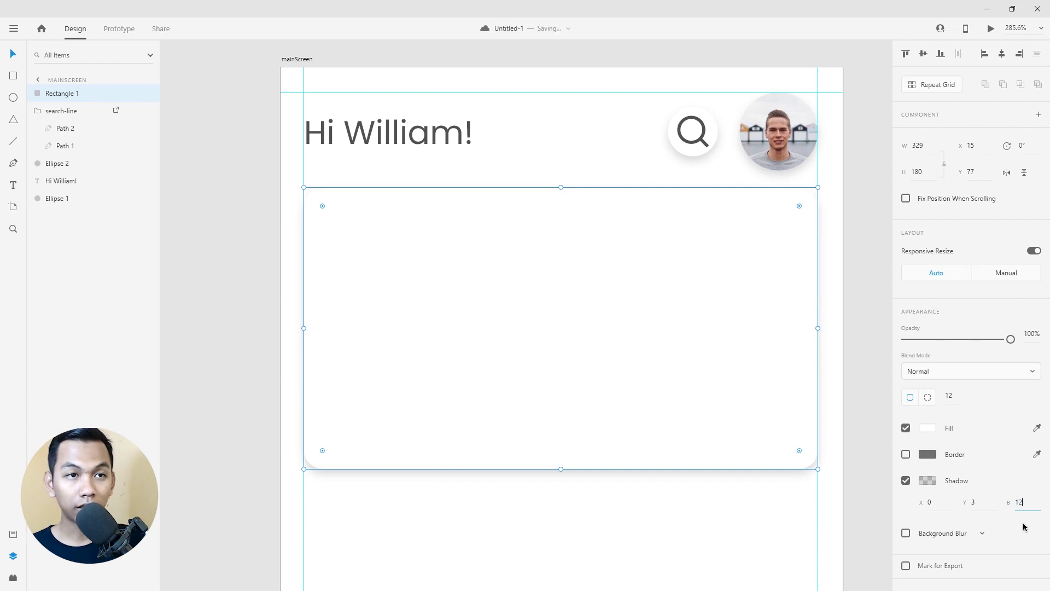
pyautogui.click(983, 503)
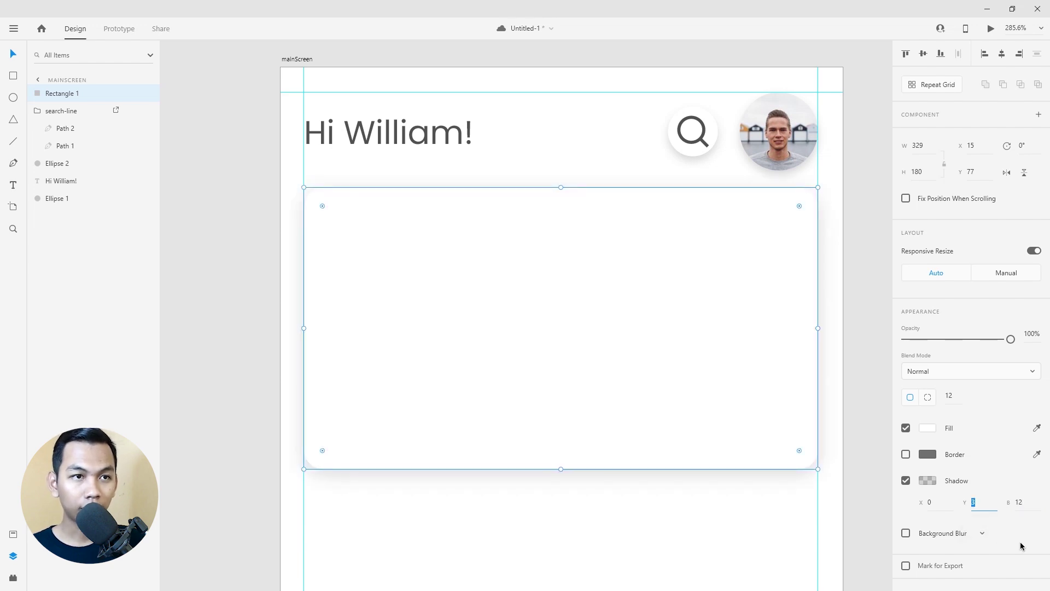
pyautogui.write('6')
pyautogui.press('Return')
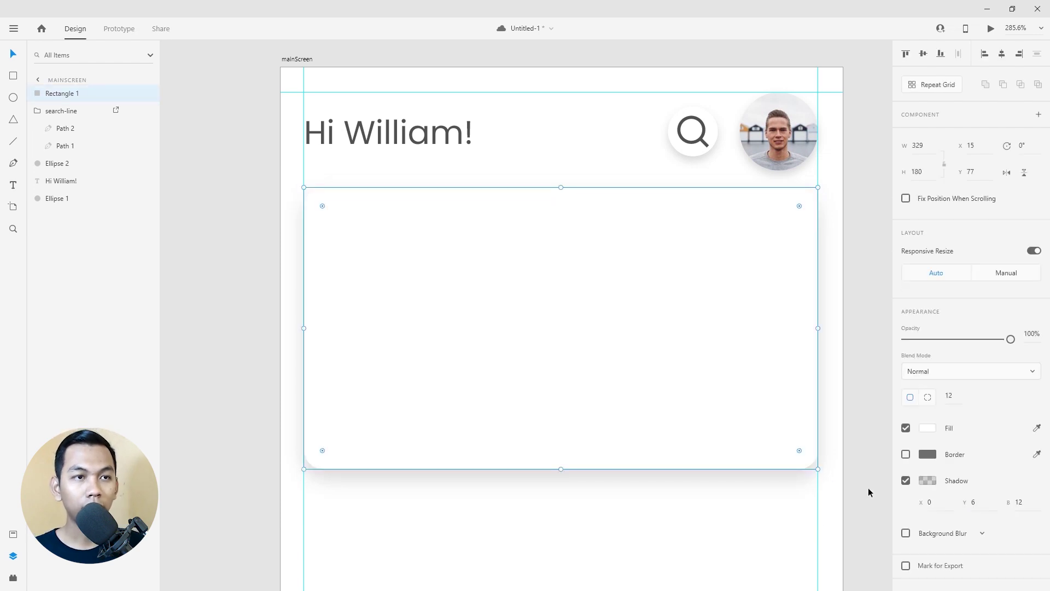
pyautogui.click(927, 429)
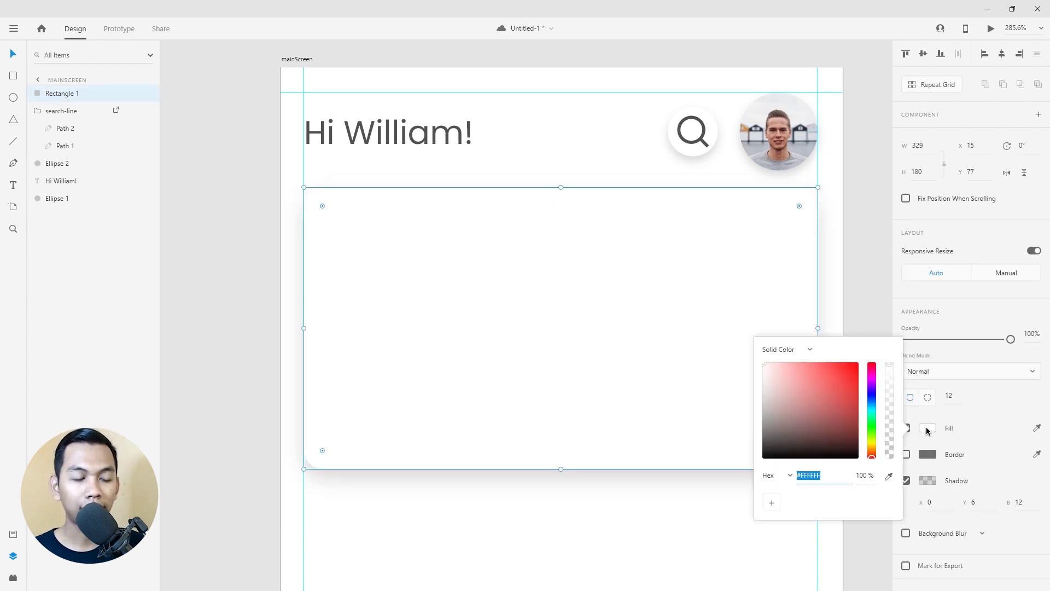
# Fill the card with blue #1e5af5 and position it under the greeting.
pyautogui.write('1')
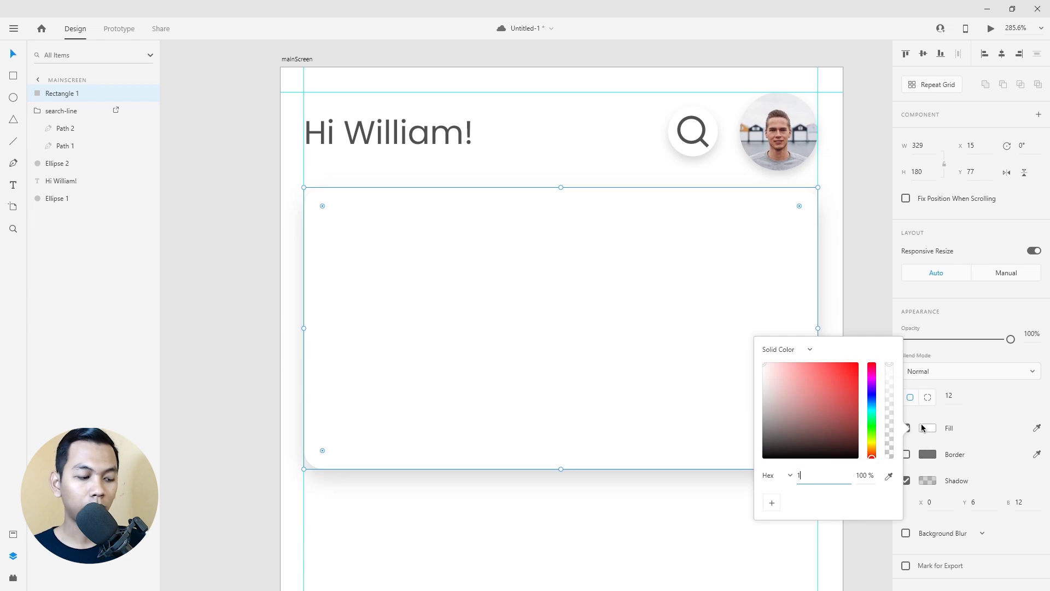
pyautogui.write('e')
pyautogui.write('5af5')
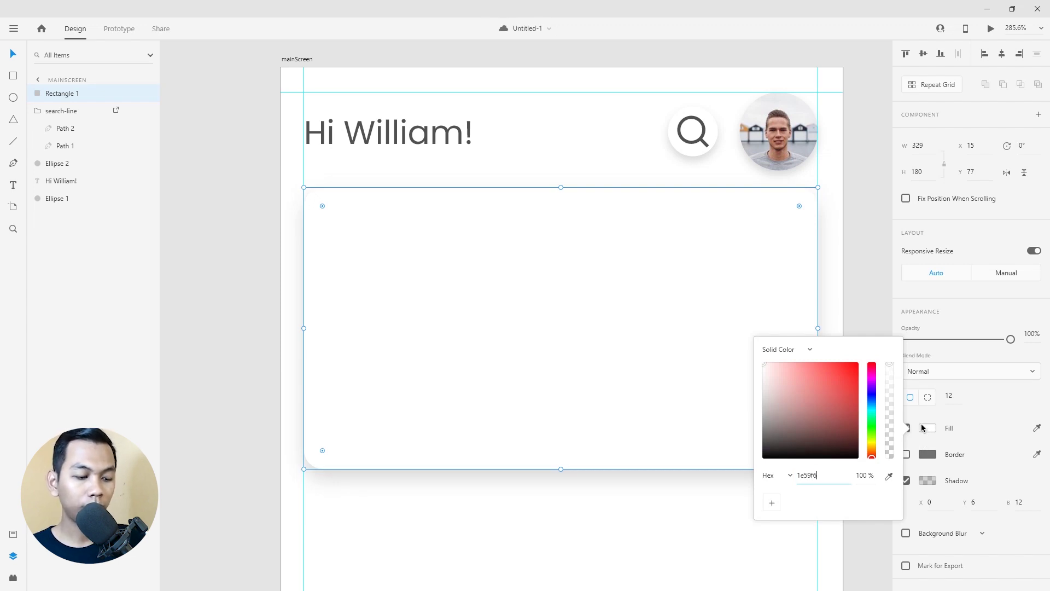
pyautogui.press('Return')
pyautogui.click(690, 316)
pyautogui.moveTo(695, 314); pyautogui.dragTo(696, 312)
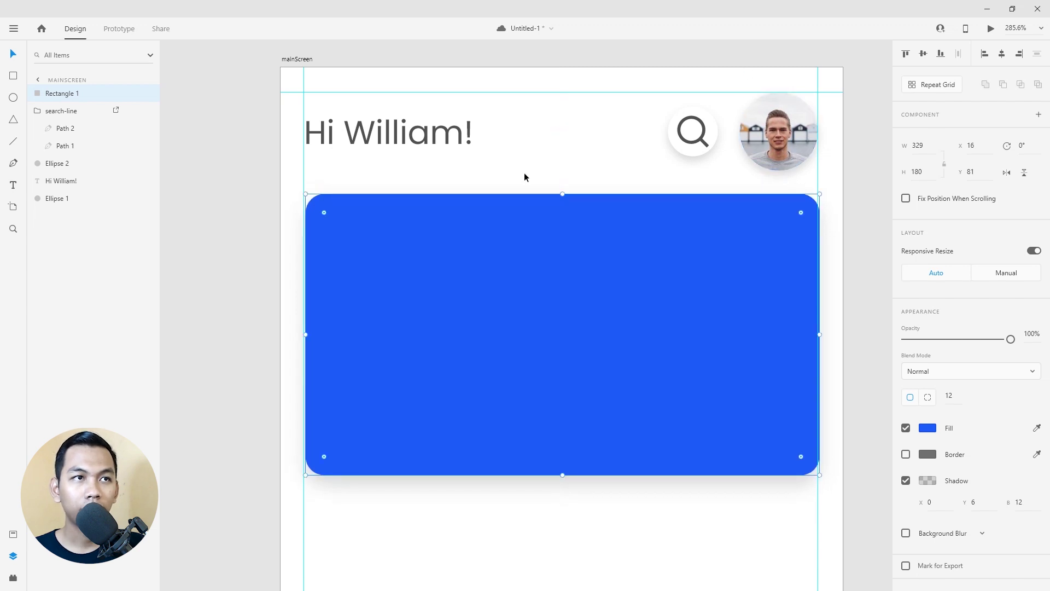
pyautogui.moveTo(773, 222); pyautogui.dragTo(769, 223)
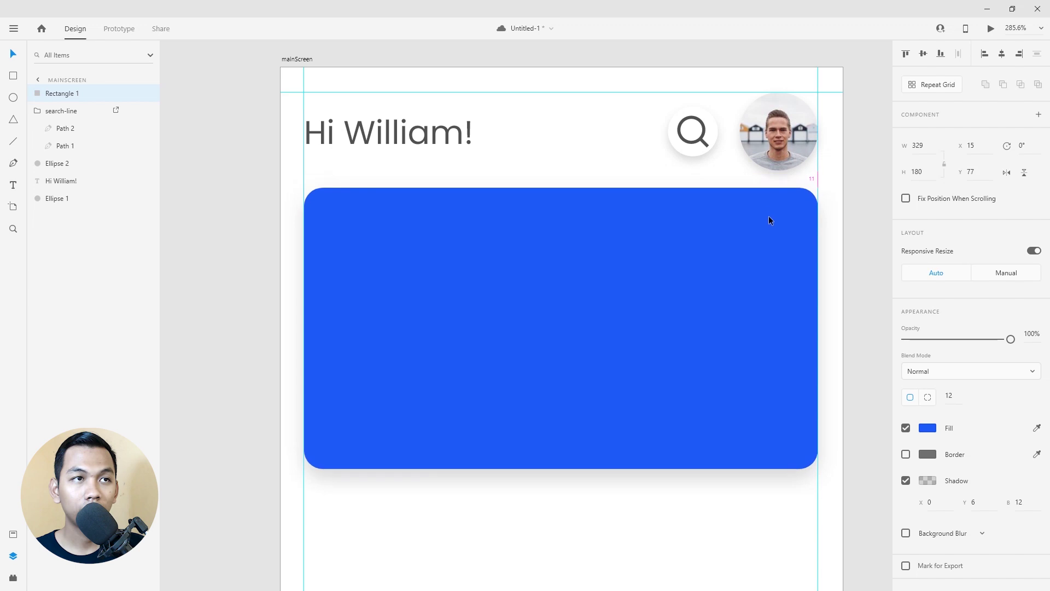
pyautogui.moveTo(770, 223); pyautogui.dragTo(770, 223)
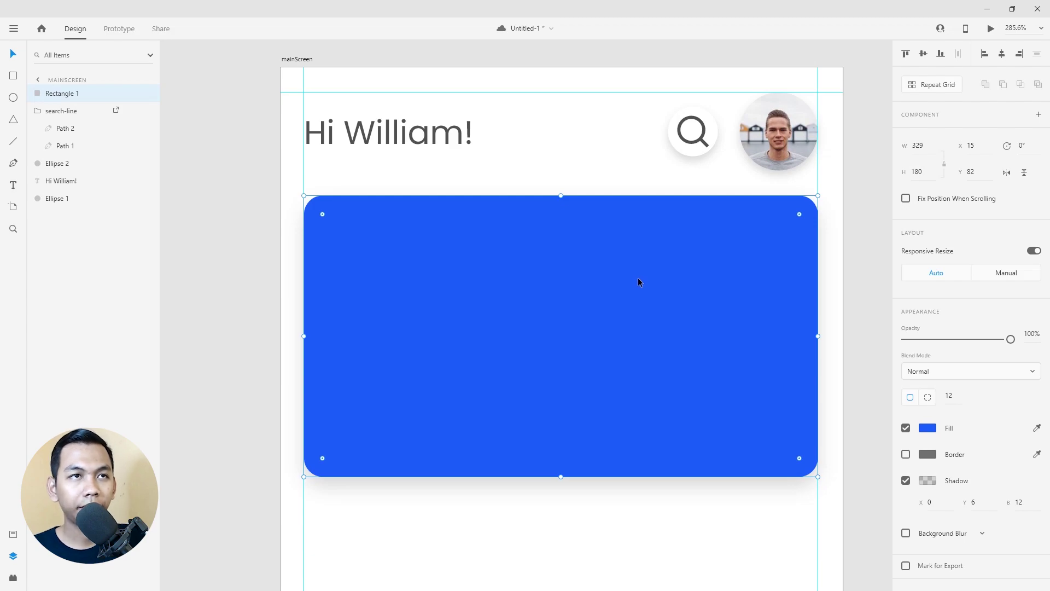
# Drag android-fill.svg from the icon folder onto the blue card.
pyautogui.hotkey('alt', 'Tab')
pyautogui.moveTo(132, 91); pyautogui.dragTo(304, 568)
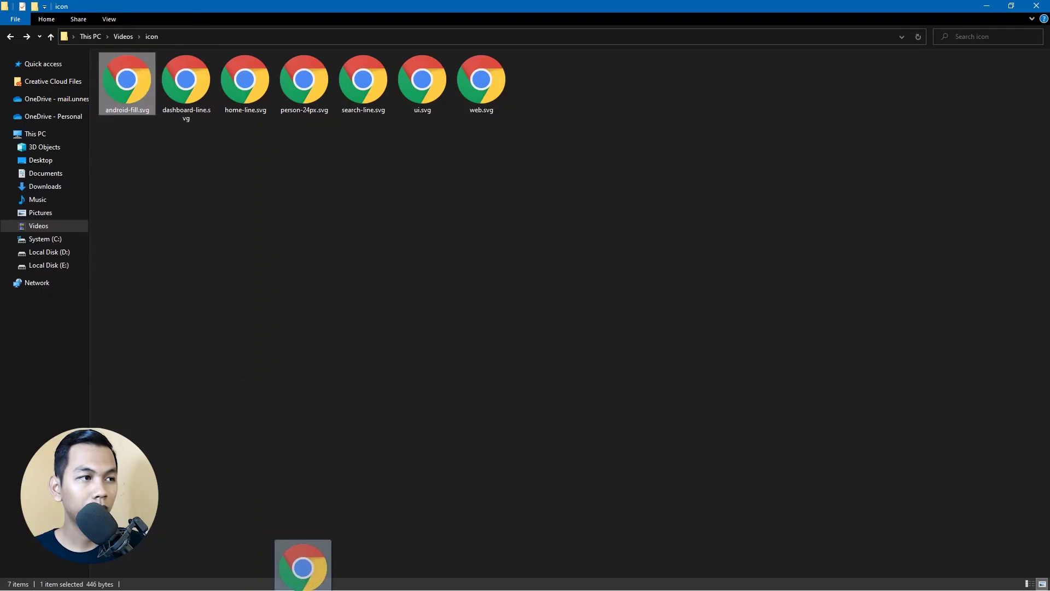
pyautogui.hotkey('alt', 'Tab')
pyautogui.moveTo(303, 569)
pyautogui.mouseDown()
pyautogui.moveTo(597, 185)
pyautogui.moveTo(704, 310)
pyautogui.mouseUp()
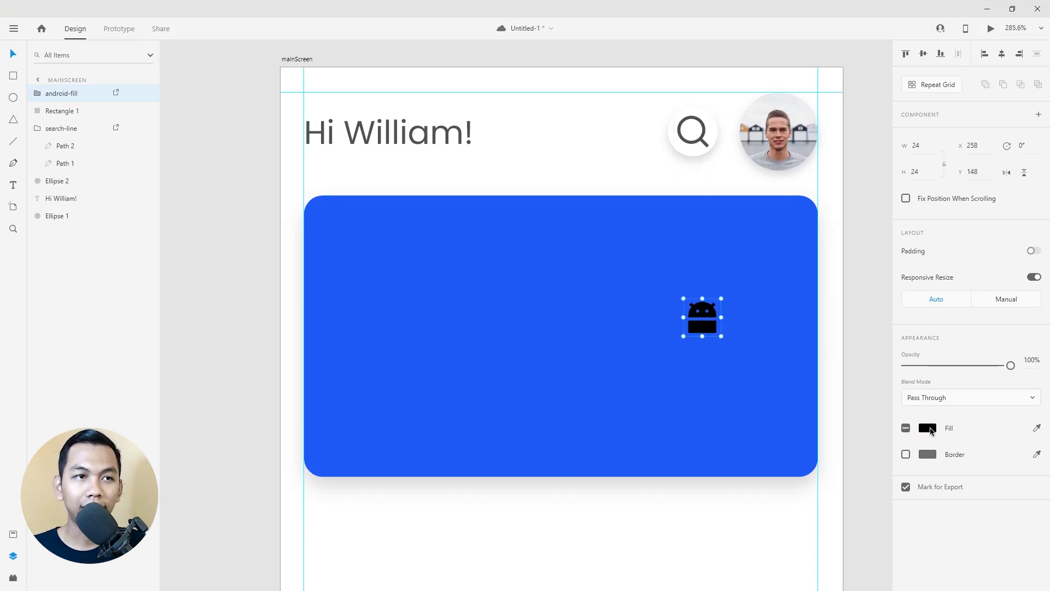
# Make the android icon white (#FFFFFF).
pyautogui.click(930, 429)
pyautogui.write('ffffff')
pyautogui.press('Return')
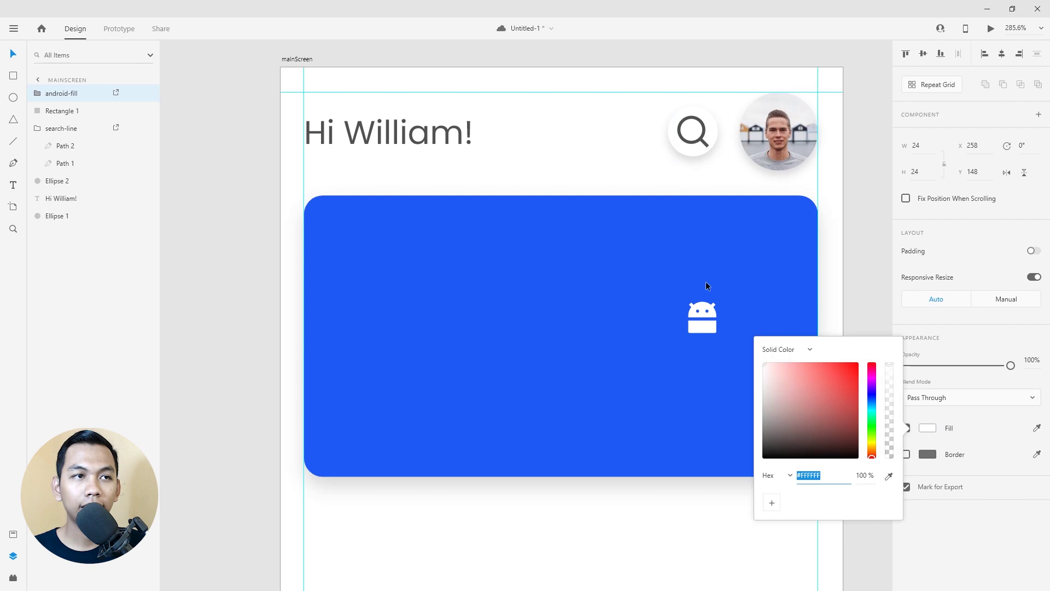
pyautogui.click(627, 190)
pyautogui.click(702, 307)
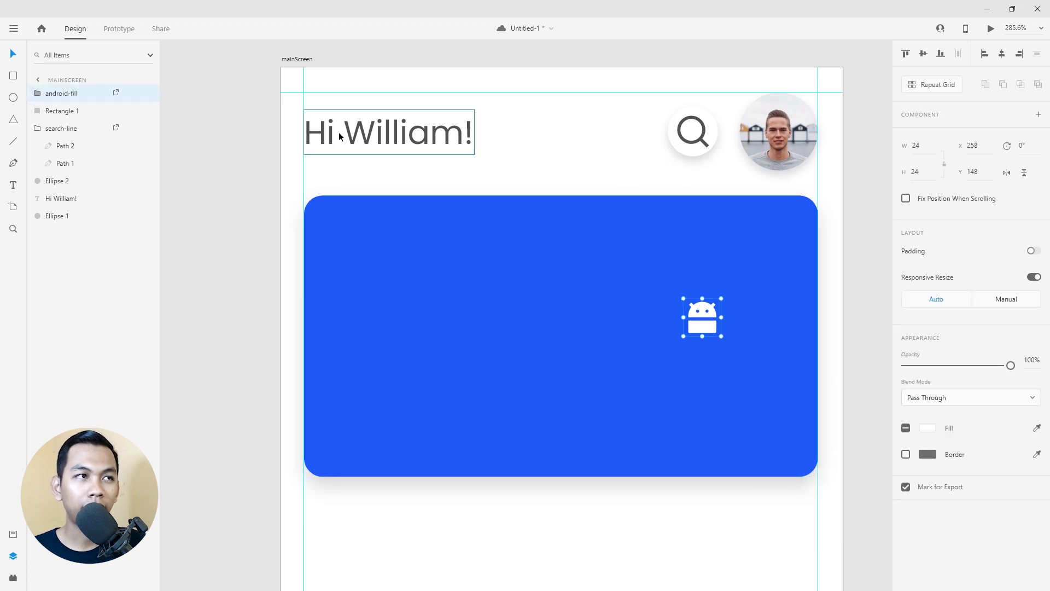
# Duplicate the Hi William! greeting and move the copy onto the blue card.
pyautogui.click(355, 134)
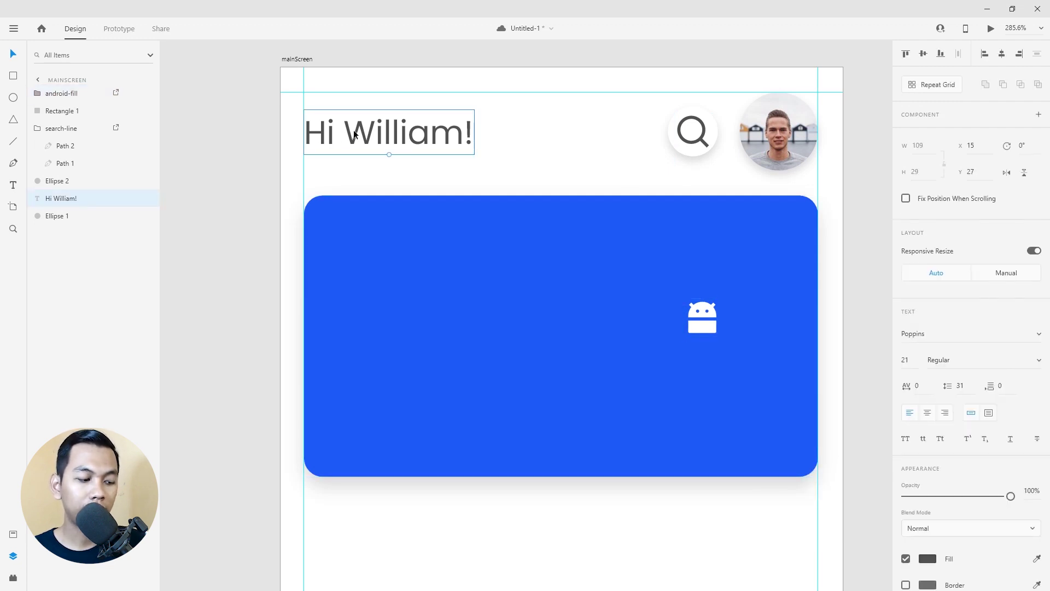
pyautogui.hotkey('ctrl', 'd')
pyautogui.moveTo(62, 198); pyautogui.dragTo(46, 91)
pyautogui.moveTo(371, 148); pyautogui.dragTo(407, 328)
pyautogui.doubleClick(414, 313)
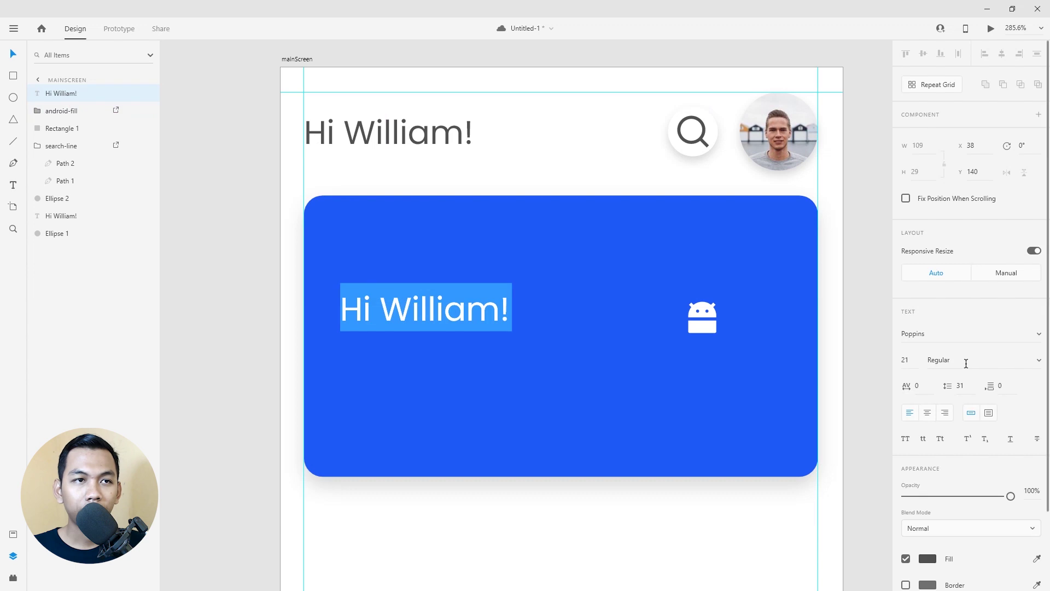
pyautogui.press('Escape')
# Set the top greeting to Medium weight and begin editing the card's greeting copy.
pyautogui.click(446, 133)
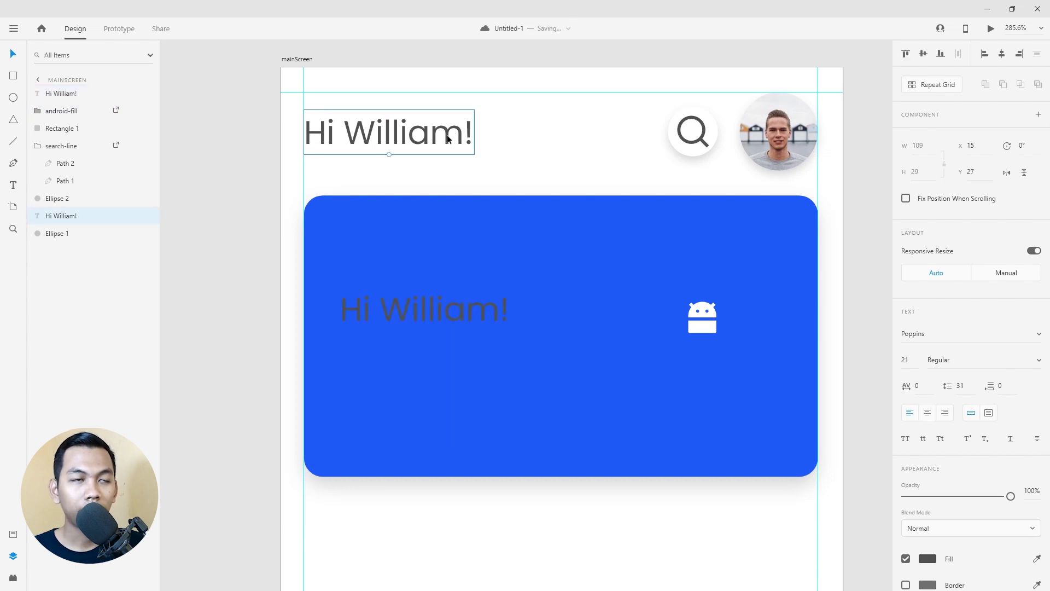
pyautogui.click(1038, 360)
pyautogui.click(1008, 381)
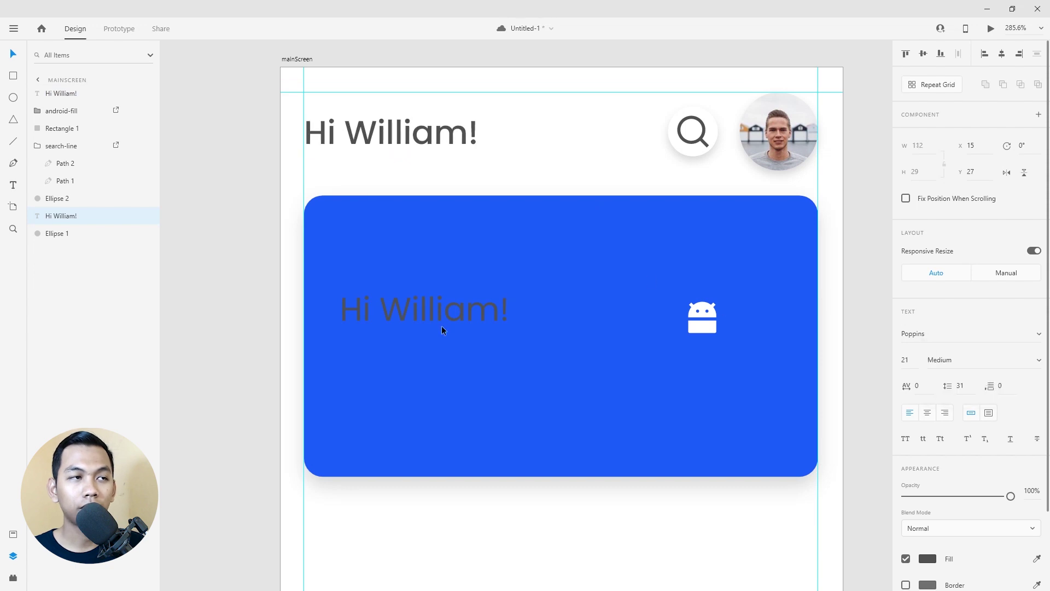
pyautogui.click(432, 317)
pyautogui.doubleClick(411, 304)
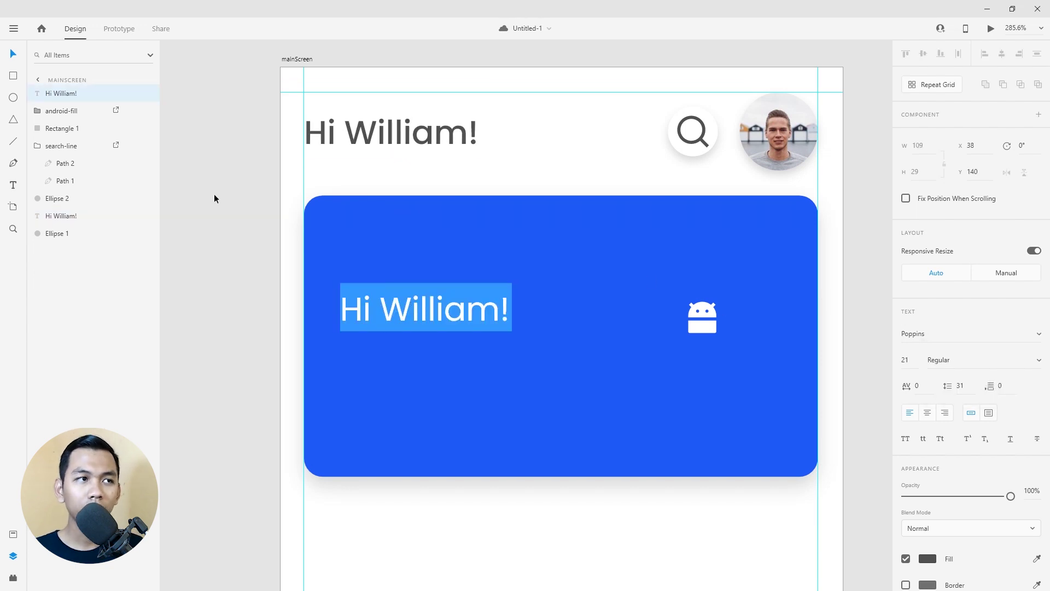
pyautogui.click(506, 298)
# Replace the card text with 'Continue to Android Intermediate Course' and move it higher.
pyautogui.tripleClick(488, 305)
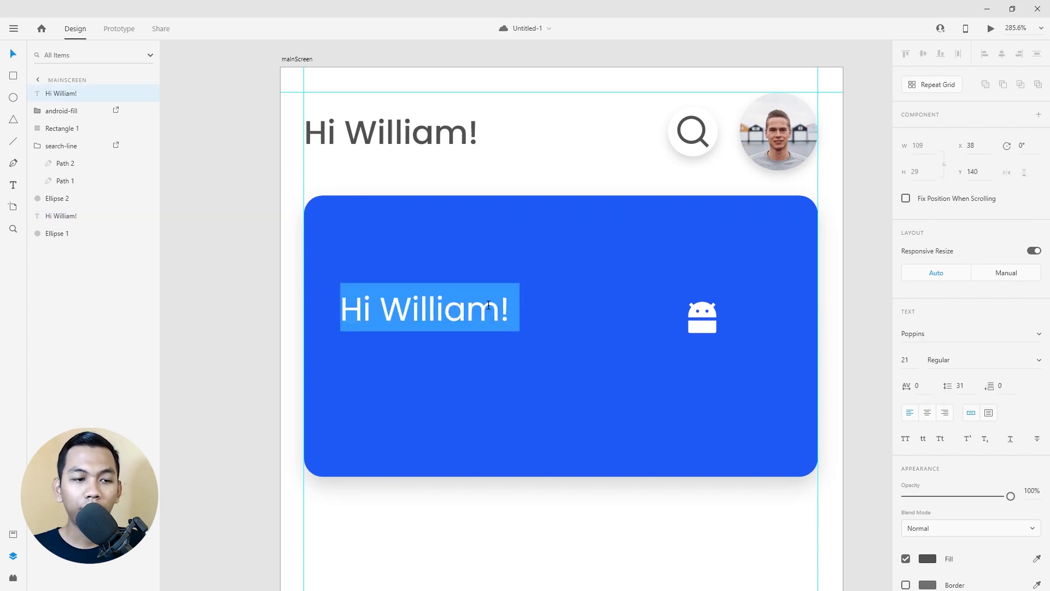
pyautogui.write('Continue')
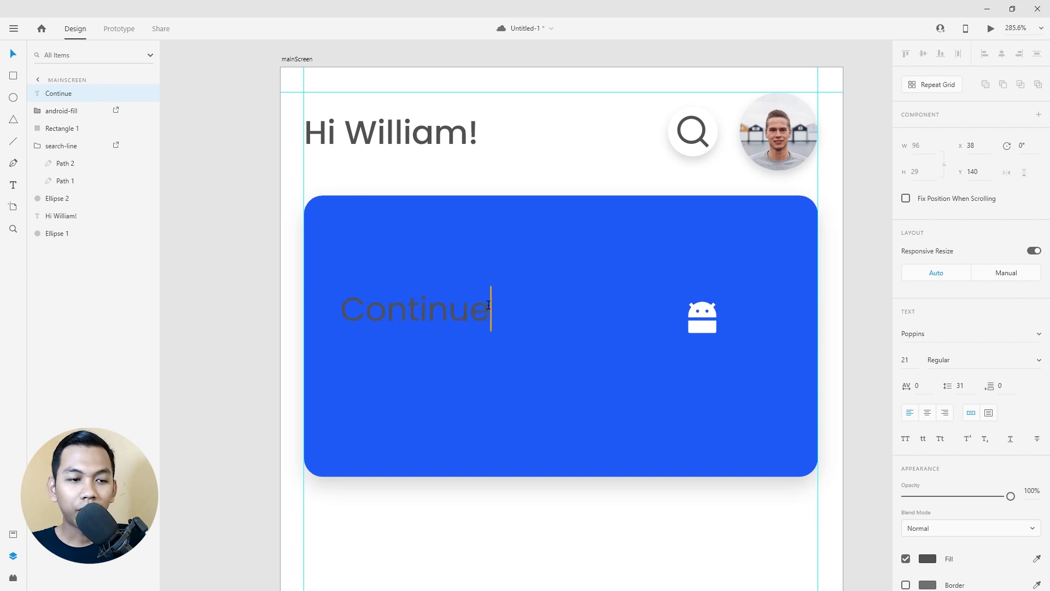
pyautogui.write(' to ')
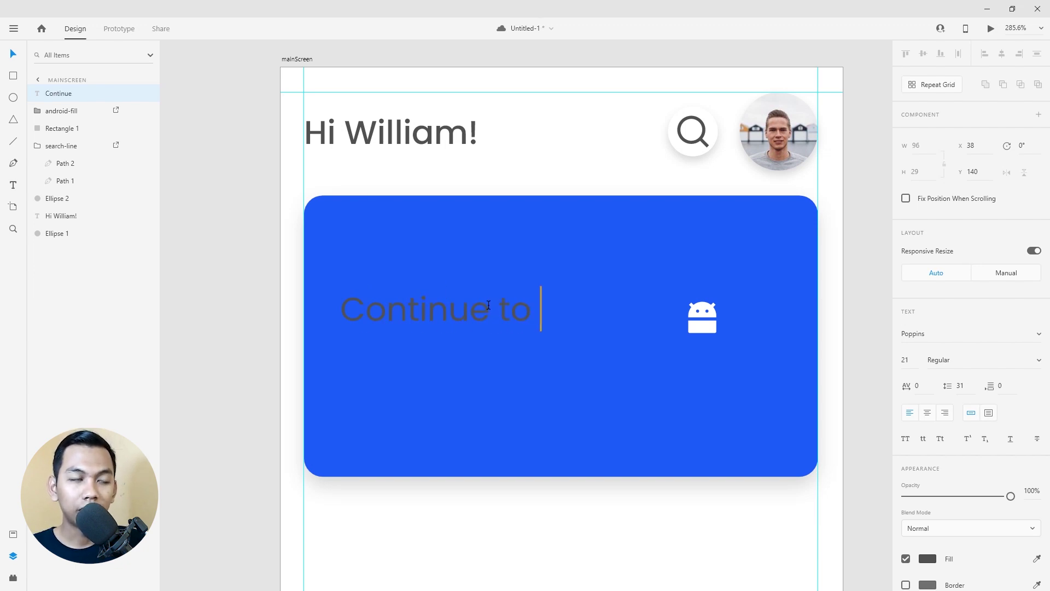
pyautogui.write('Android Intermediate Course')
pyautogui.hotkey('ctrl', 'a')
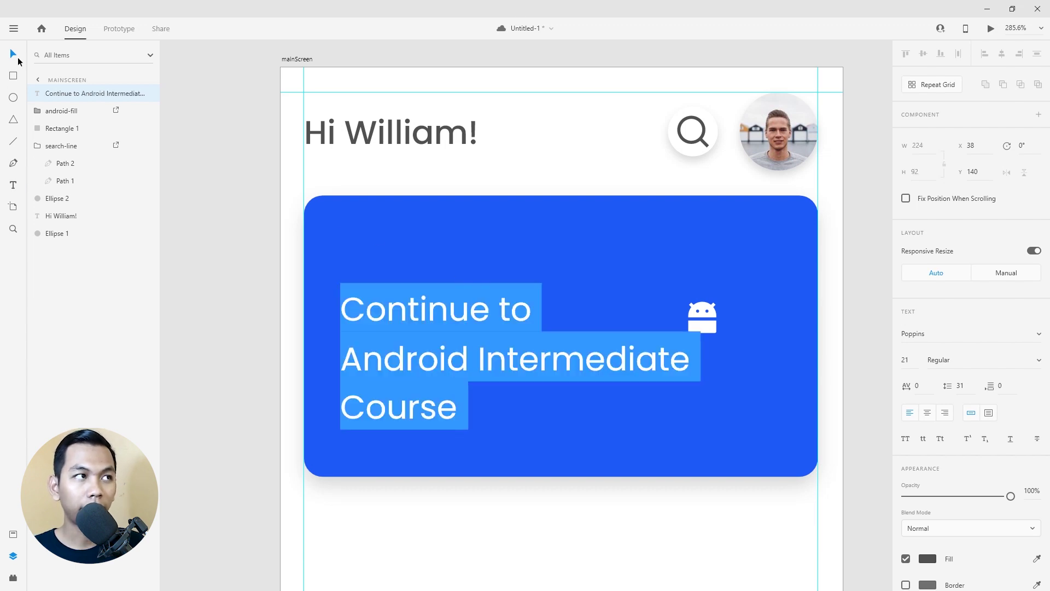
pyautogui.press('Escape')
pyautogui.moveTo(395, 310); pyautogui.dragTo(392, 271)
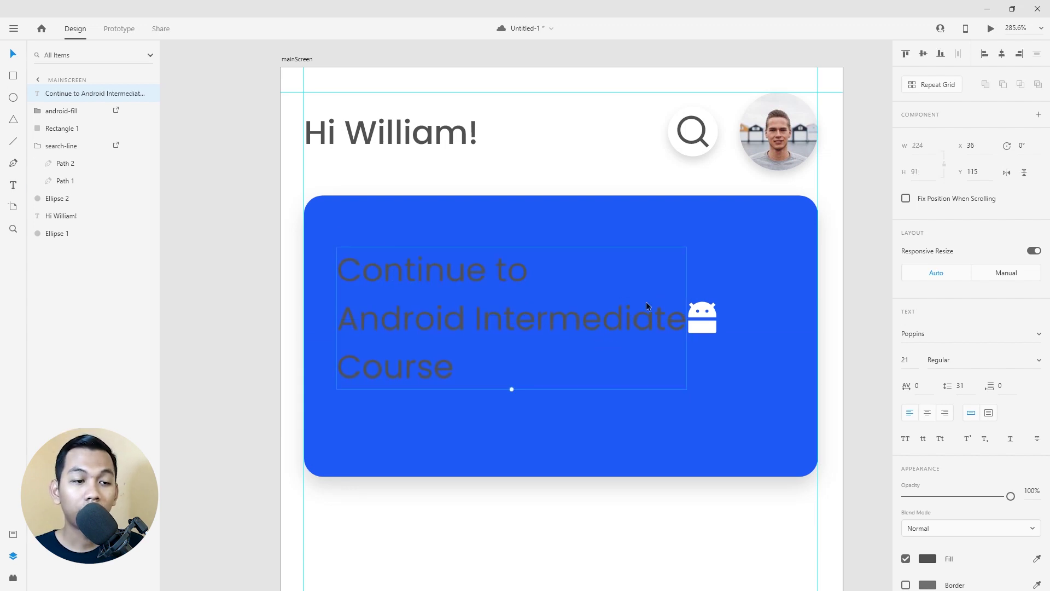
# Set the card text to size 16 with line spacing 20 and a white fill.
pyautogui.moveTo(917, 359); pyautogui.dragTo(886, 359)
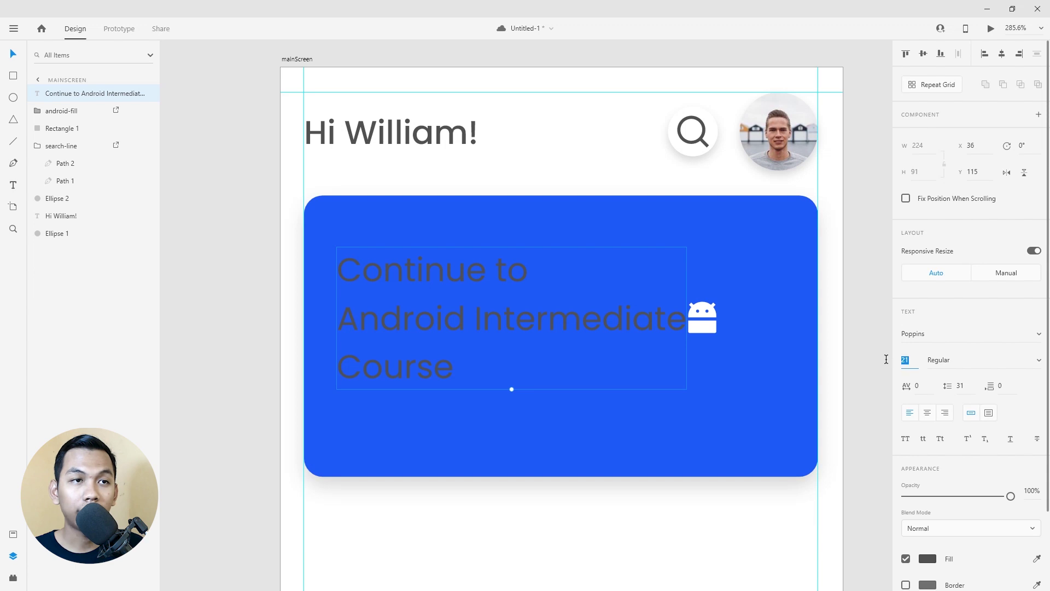
pyautogui.write('16')
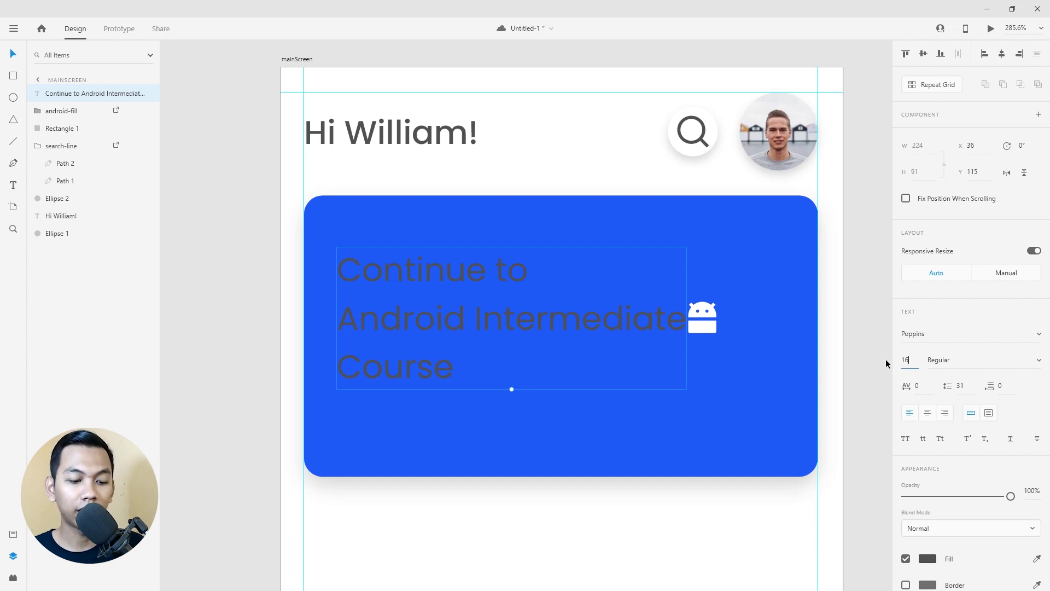
pyautogui.press('Return')
pyautogui.click(968, 392)
pyautogui.press('BackSpace')
pyautogui.write('0')
pyautogui.press('Return')
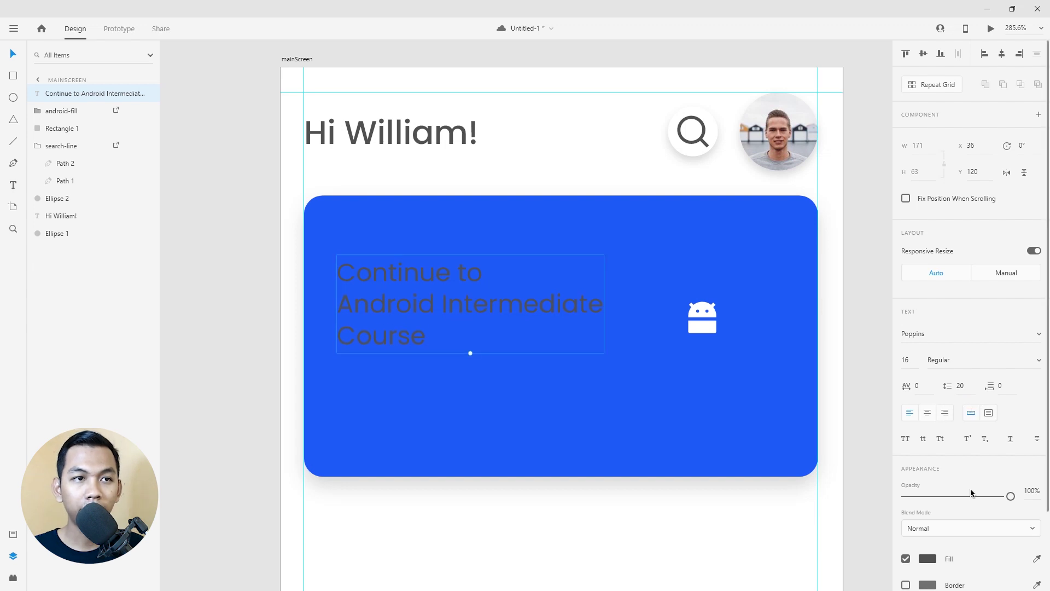
pyautogui.click(1036, 558)
pyautogui.click(643, 178)
pyautogui.moveTo(427, 282); pyautogui.dragTo(412, 282)
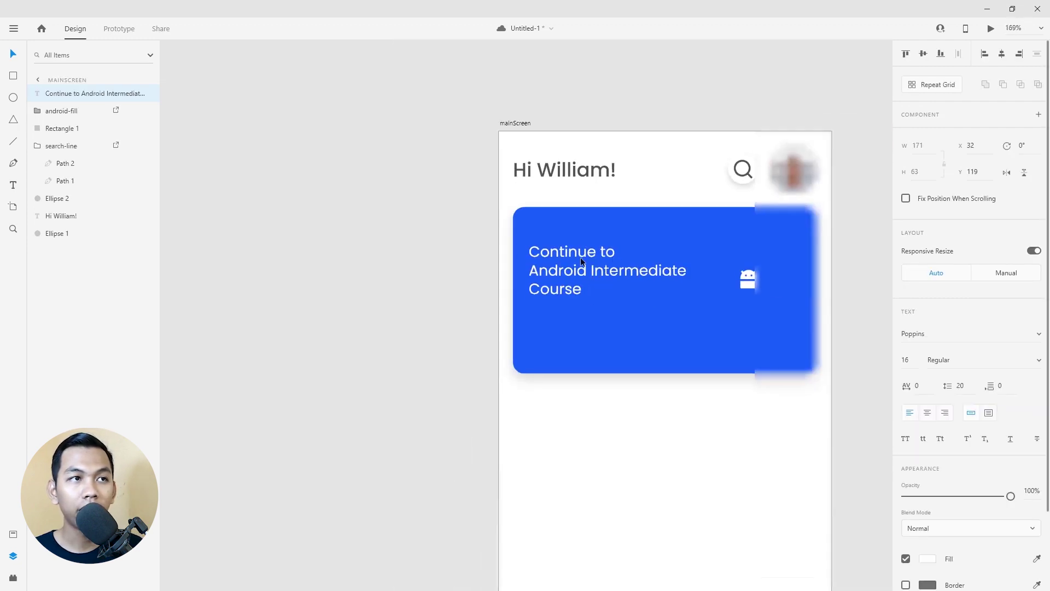
# Make the card text Medium weight and place a duplicate just below it.
pyautogui.click(1038, 361)
pyautogui.click(994, 383)
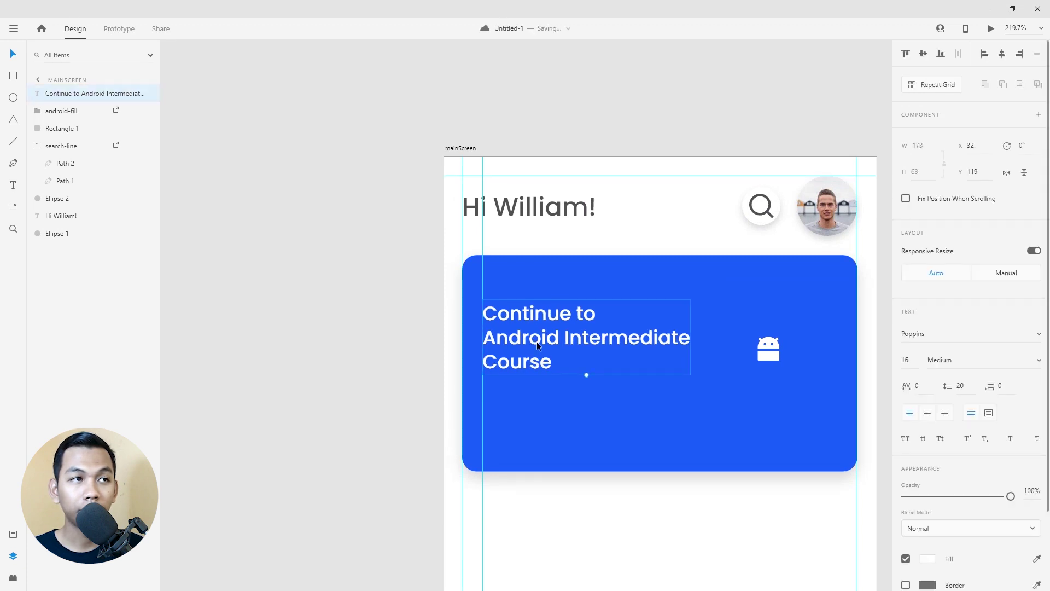
pyautogui.scroll(1, 547, 355)
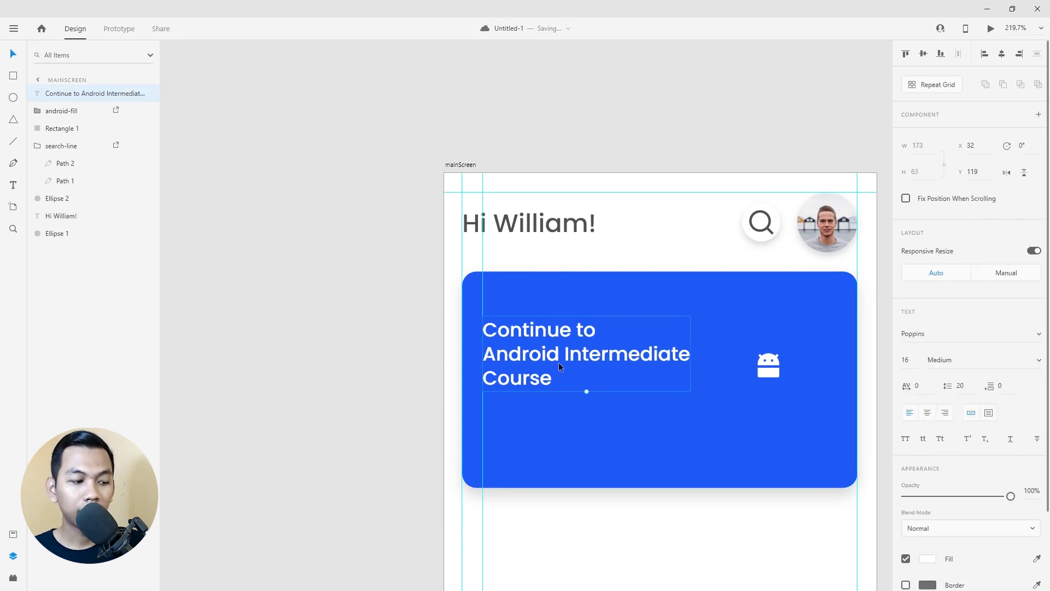
pyautogui.hotkey('ctrl', 'd')
pyautogui.moveTo(558, 354); pyautogui.dragTo(556, 431)
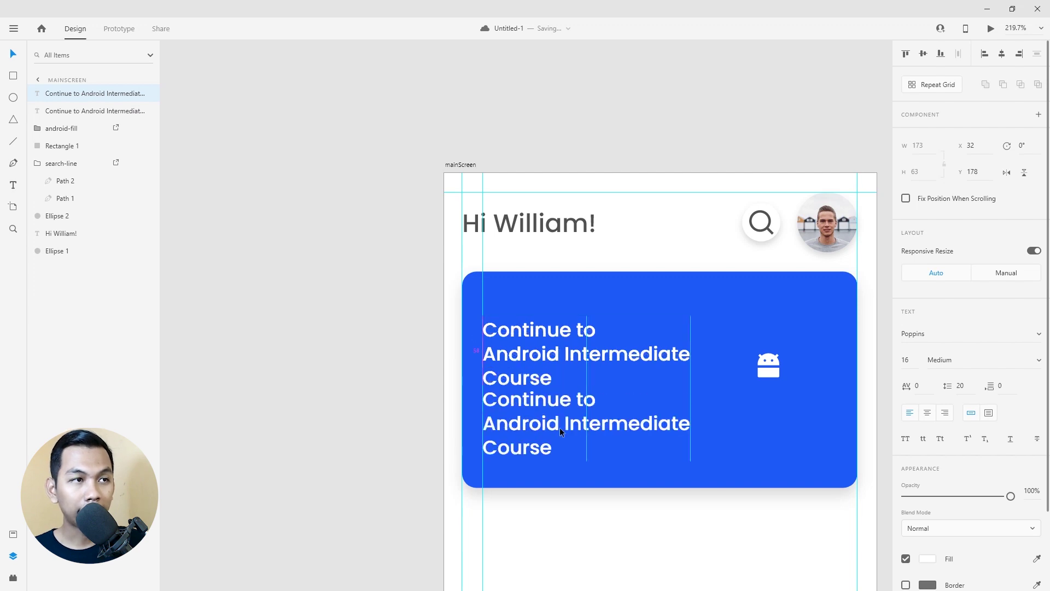
# Retype the duplicate as '76% completed' in Light weight.
pyautogui.doubleClick(557, 431)
pyautogui.write('76')
pyautogui.write('% ')
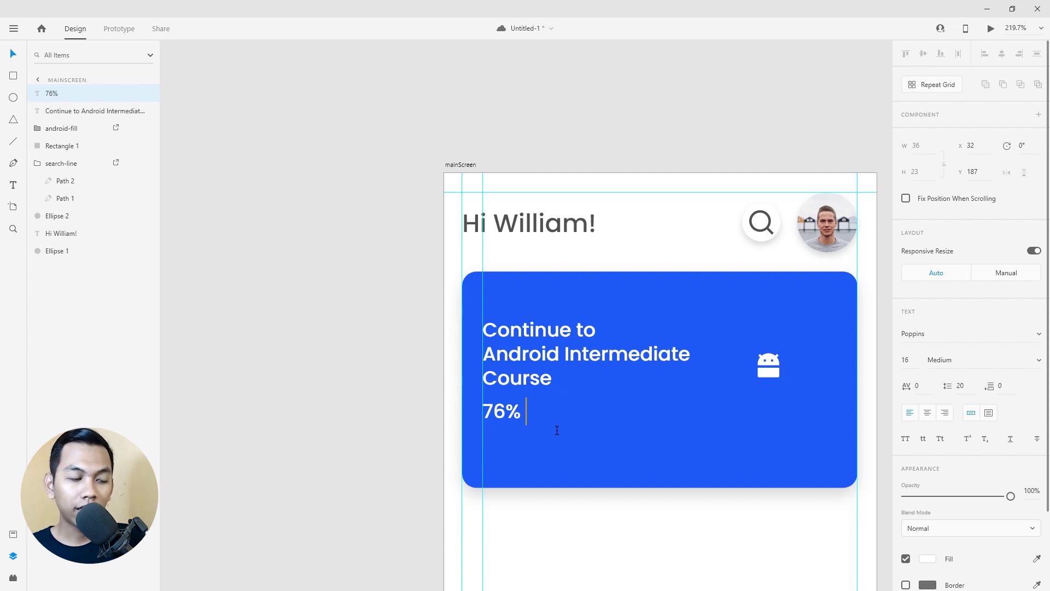
pyautogui.write('completed')
pyautogui.hotkey('ctrl', 'a')
pyautogui.click(1038, 361)
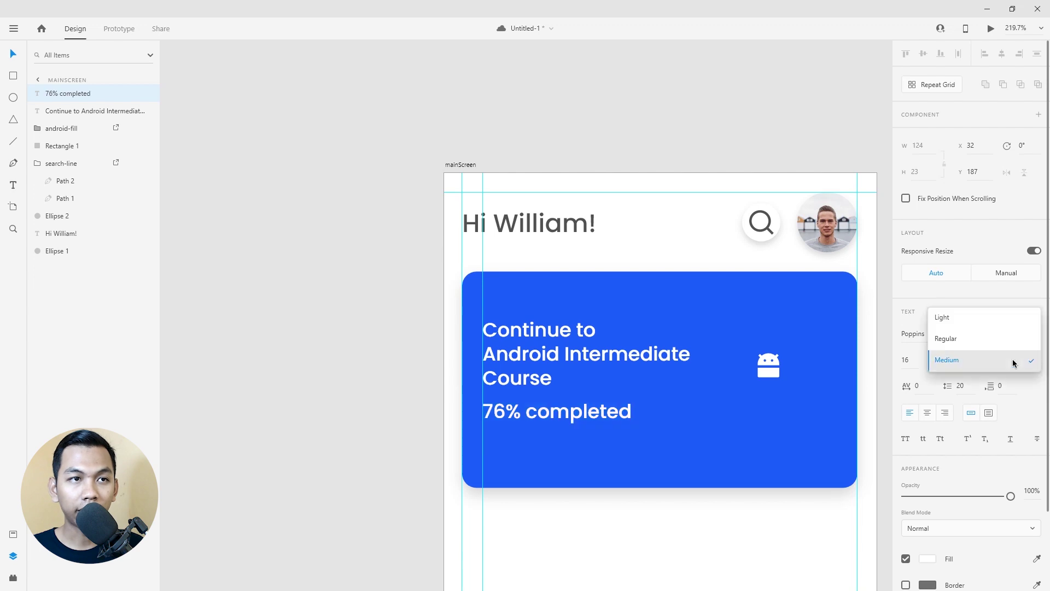
pyautogui.click(959, 321)
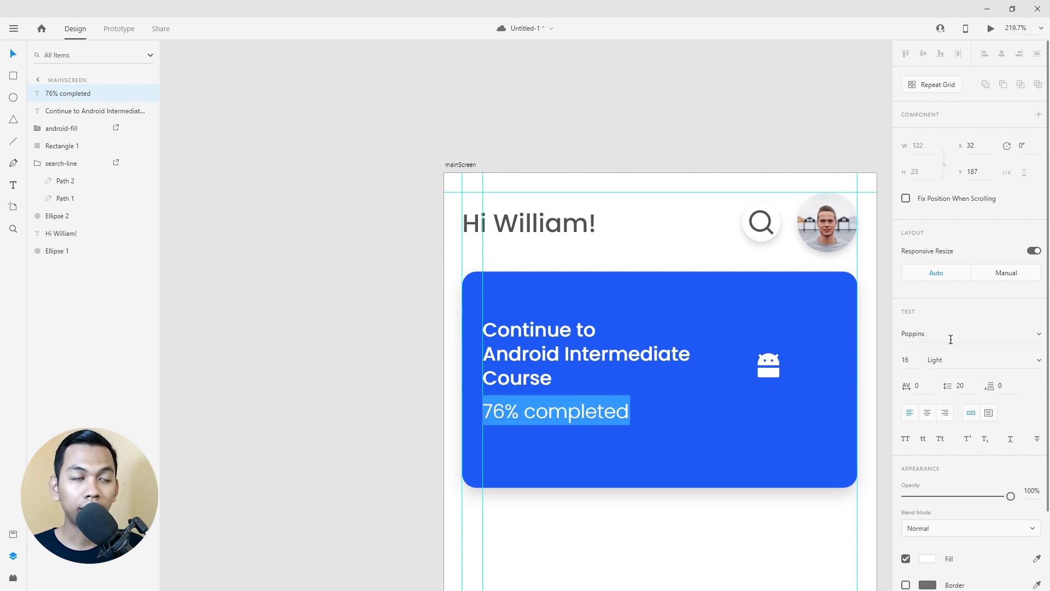
# Set the progress text to size 12 and nudge it just below the title.
pyautogui.click(898, 361)
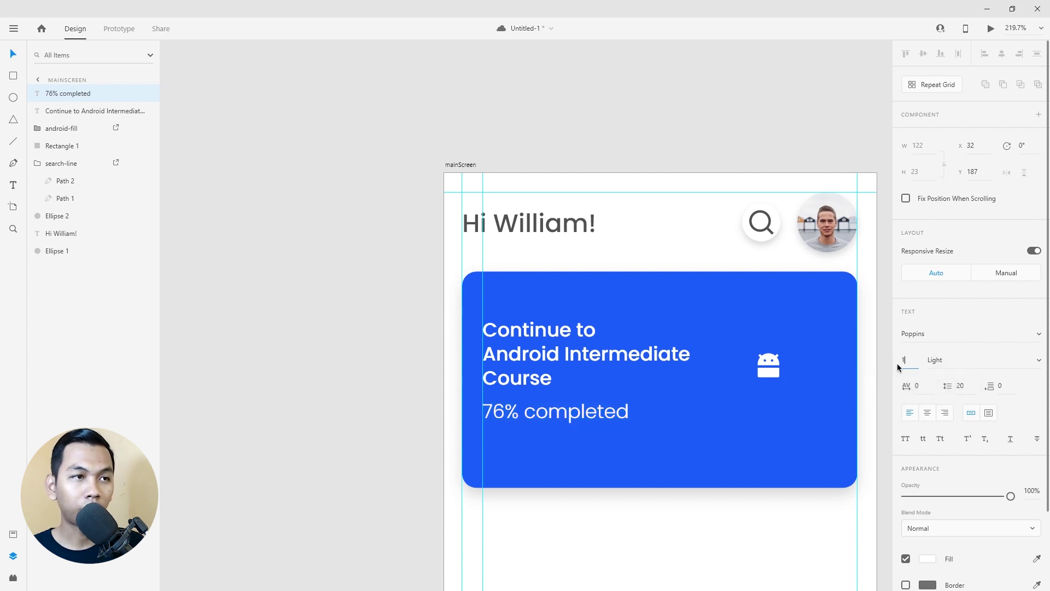
pyautogui.write('2')
pyautogui.click(629, 361)
pyautogui.scroll(5, 547, 448)
pyautogui.moveTo(565, 380)
pyautogui.mouseDown()
pyautogui.moveTo(566, 370)
pyautogui.moveTo(566, 398)
pyautogui.mouseUp()
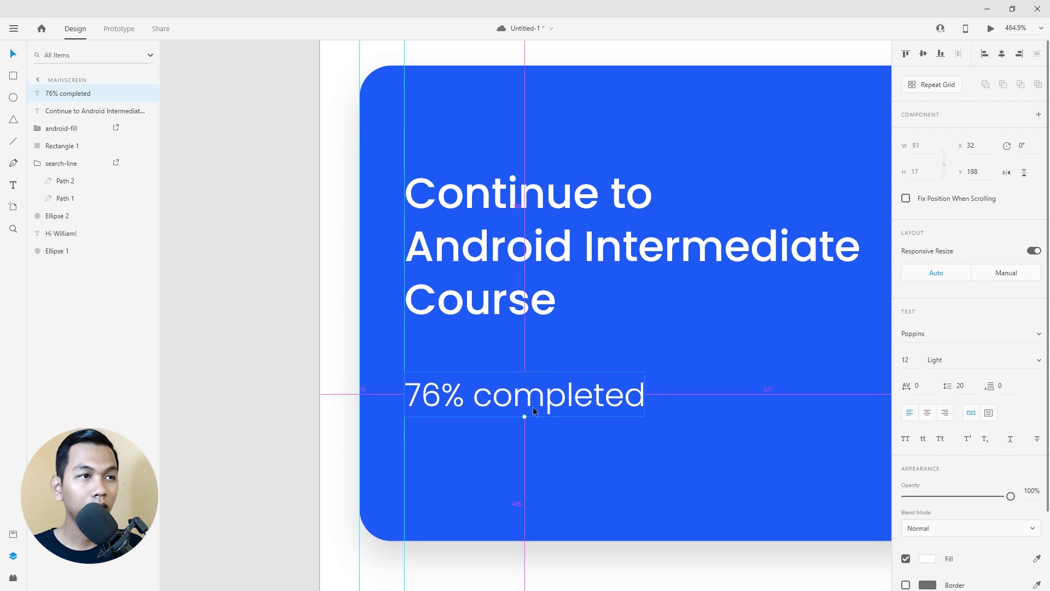
pyautogui.scroll(-5, 733, 429)
pyautogui.hscroll(1, 658, 386)
pyautogui.hscroll(1, 632, 395)
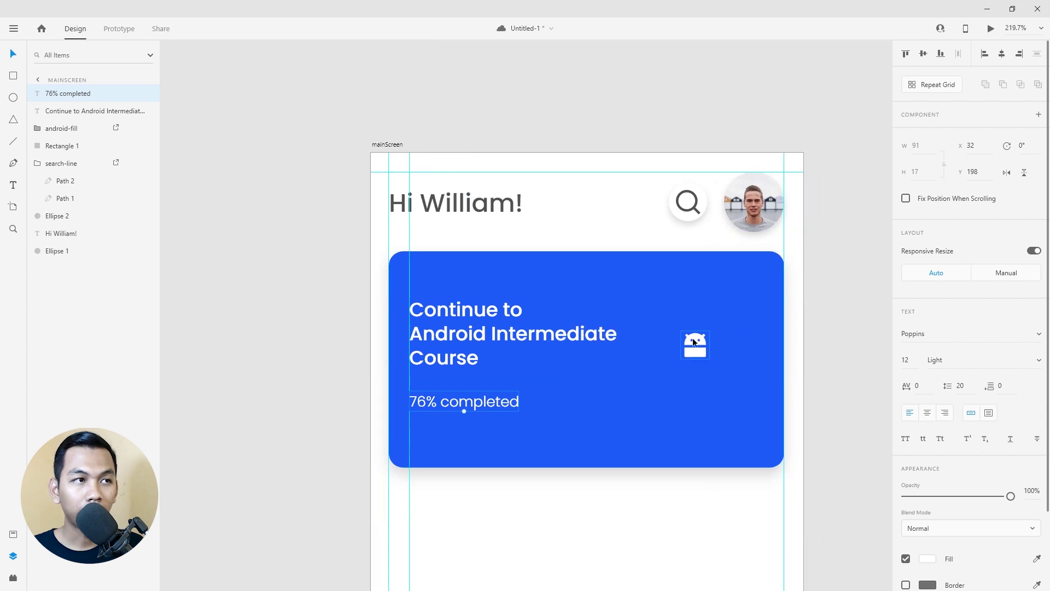
pyautogui.click(692, 337)
pyautogui.scroll(3, 701, 349)
pyautogui.scroll(1, 853, 164)
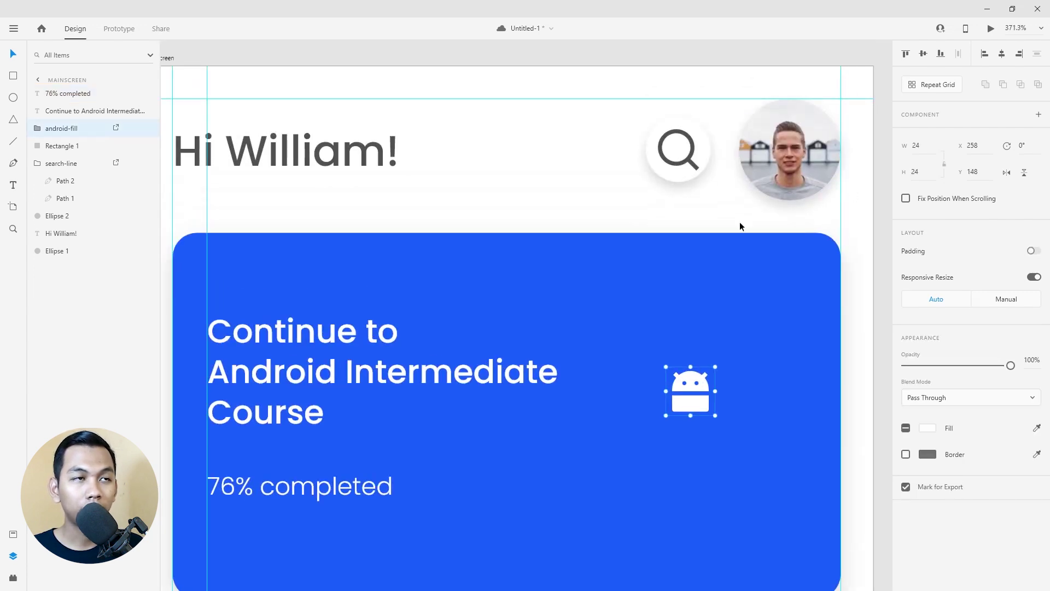
# Add a vertical guide to the artboard aligned beside the avatar's edge.
pyautogui.scroll(-2, 741, 226)
pyautogui.moveTo(785, 222); pyautogui.dragTo(785, 224)
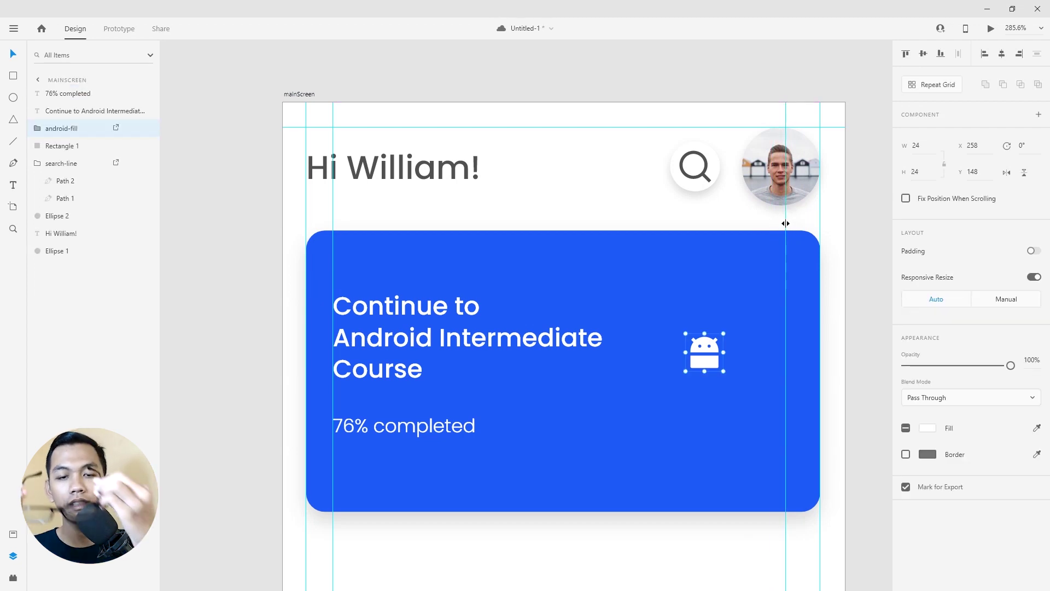
pyautogui.scroll(5, 785, 223)
pyautogui.moveTo(648, 223); pyautogui.dragTo(684, 222)
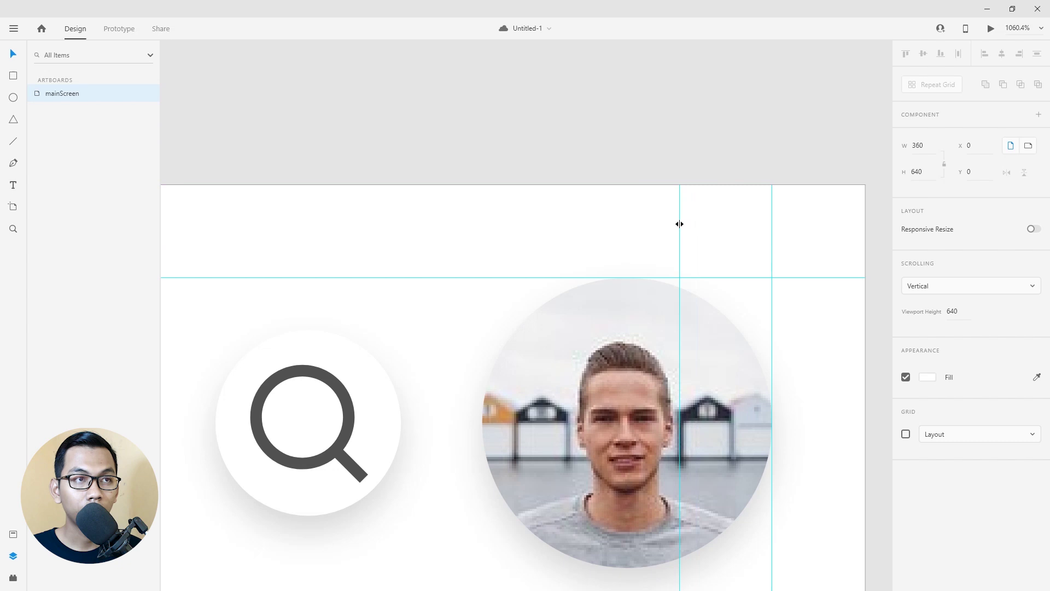
pyautogui.scroll(-5, 684, 224)
# Enlarge the android icon on the card's right side to about 77×77.
pyautogui.click(626, 306)
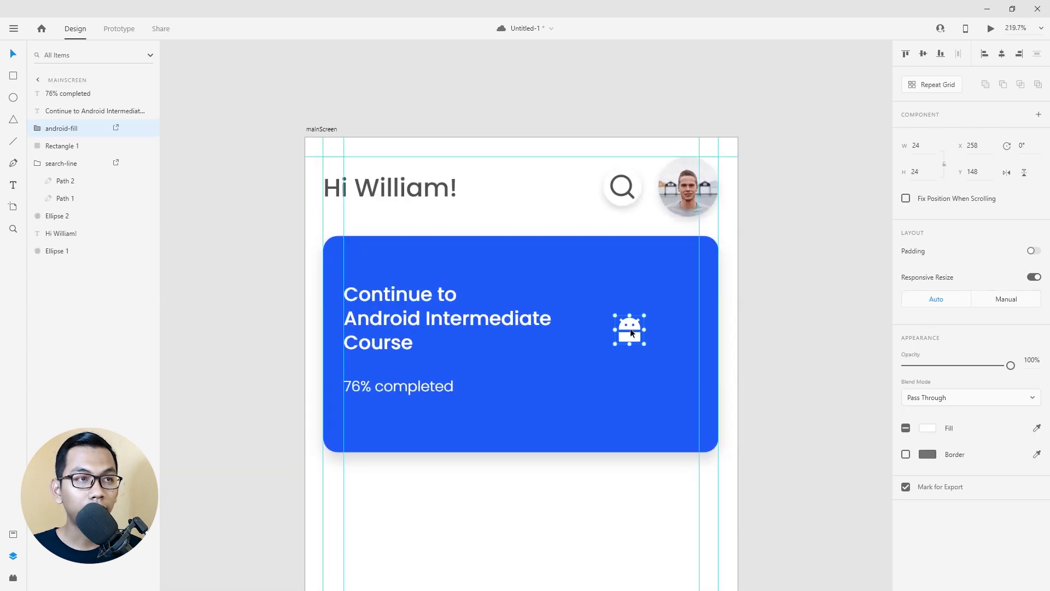
pyautogui.scroll(1, 630, 328)
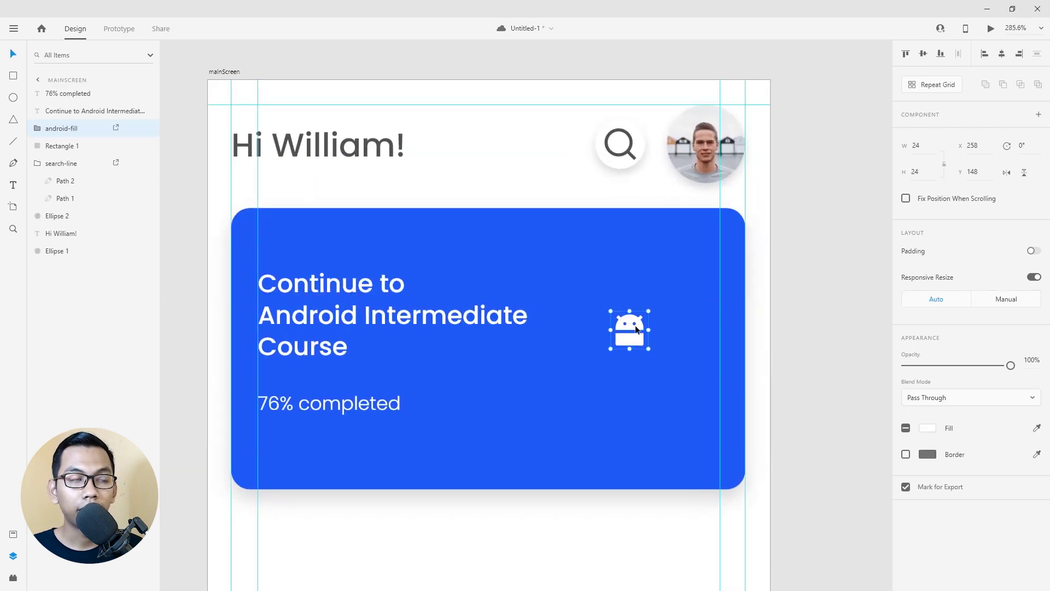
pyautogui.moveTo(649, 349); pyautogui.dragTo(705, 409)
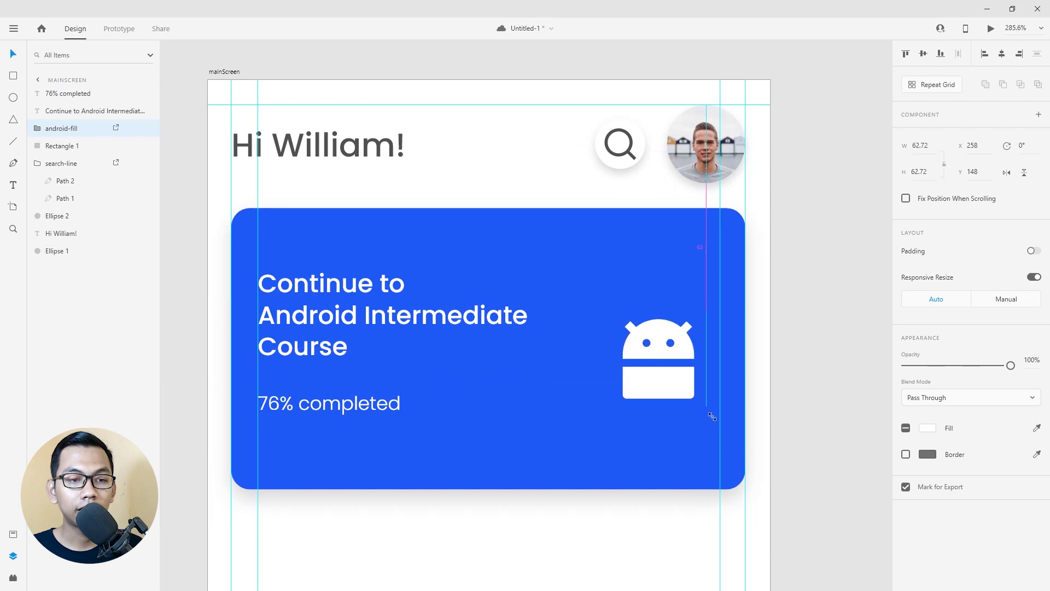
pyautogui.moveTo(670, 356); pyautogui.dragTo(671, 367)
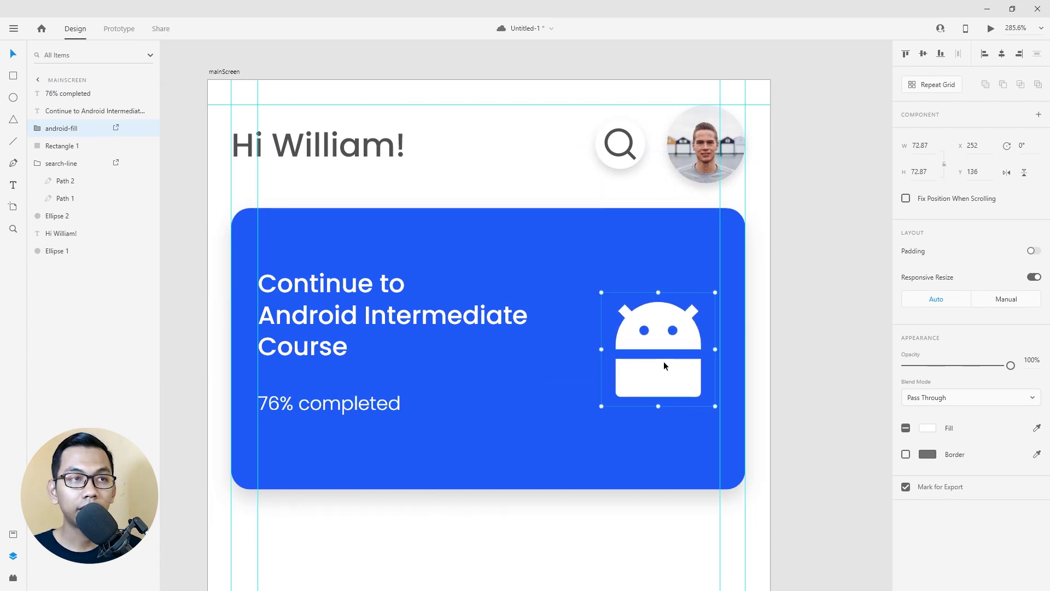
pyautogui.moveTo(670, 367); pyautogui.dragTo(672, 368)
pyautogui.click(805, 284)
pyautogui.scroll(-3, 808, 281)
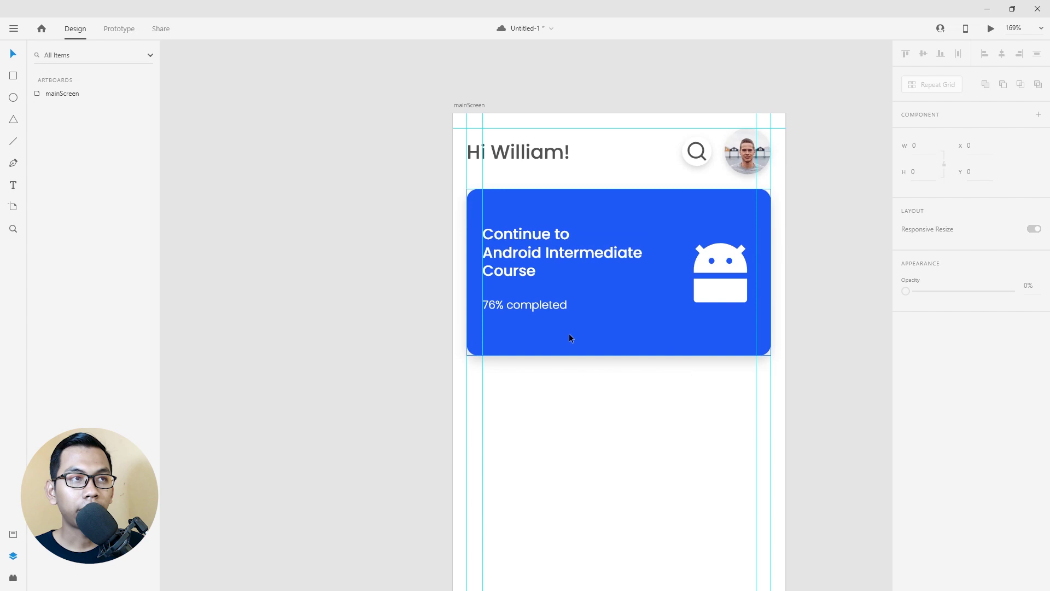
pyautogui.scroll(2, 568, 328)
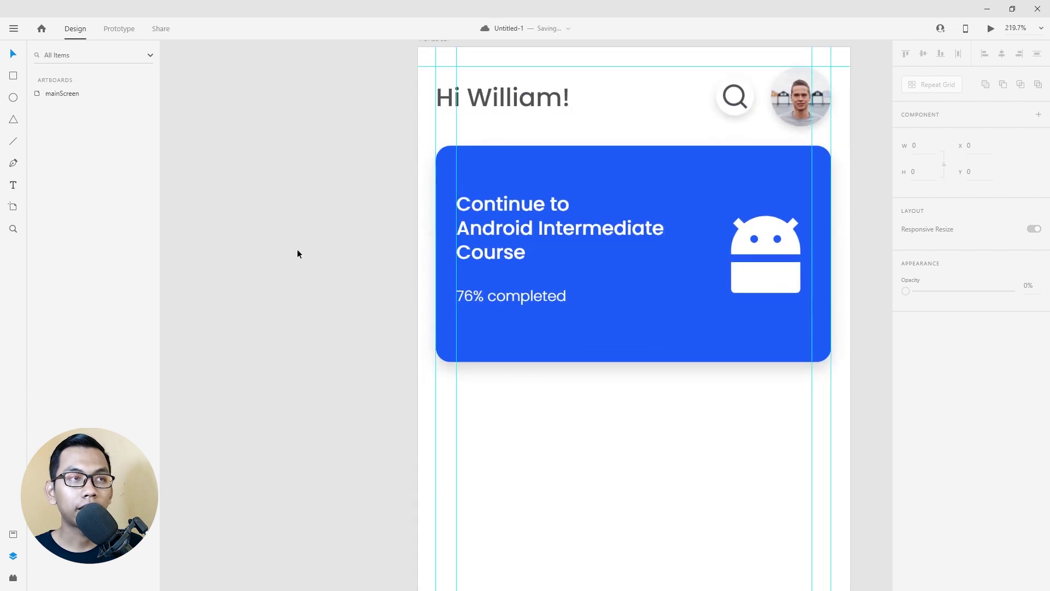
# Create a Courses text box below the card with a #505050 fill.
pyautogui.click(527, 366)
pyautogui.press('t')
pyautogui.click(519, 403)
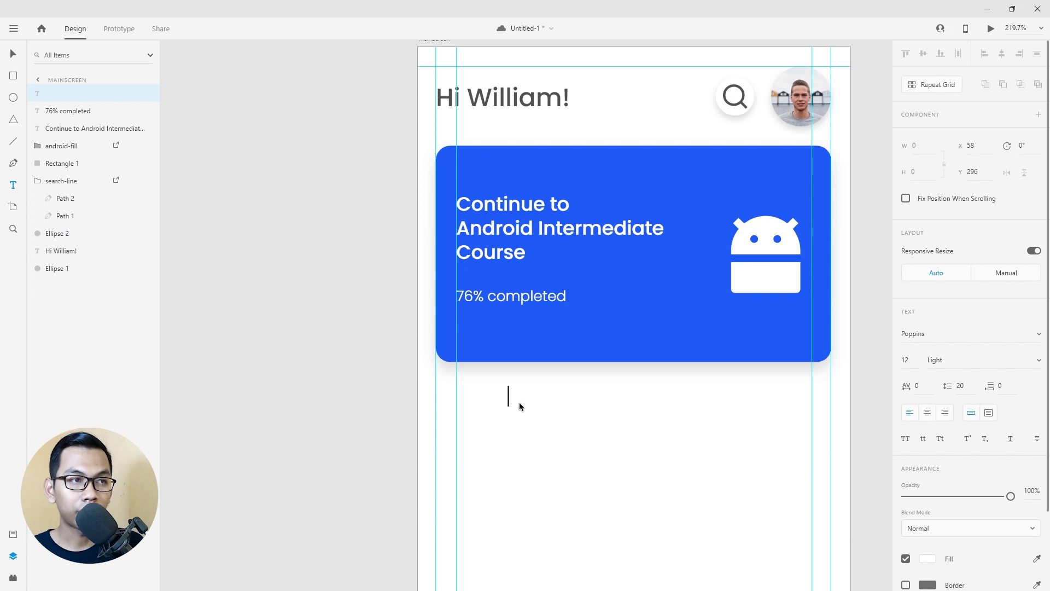
pyautogui.write('Courses')
pyautogui.scroll(-2, 984, 438)
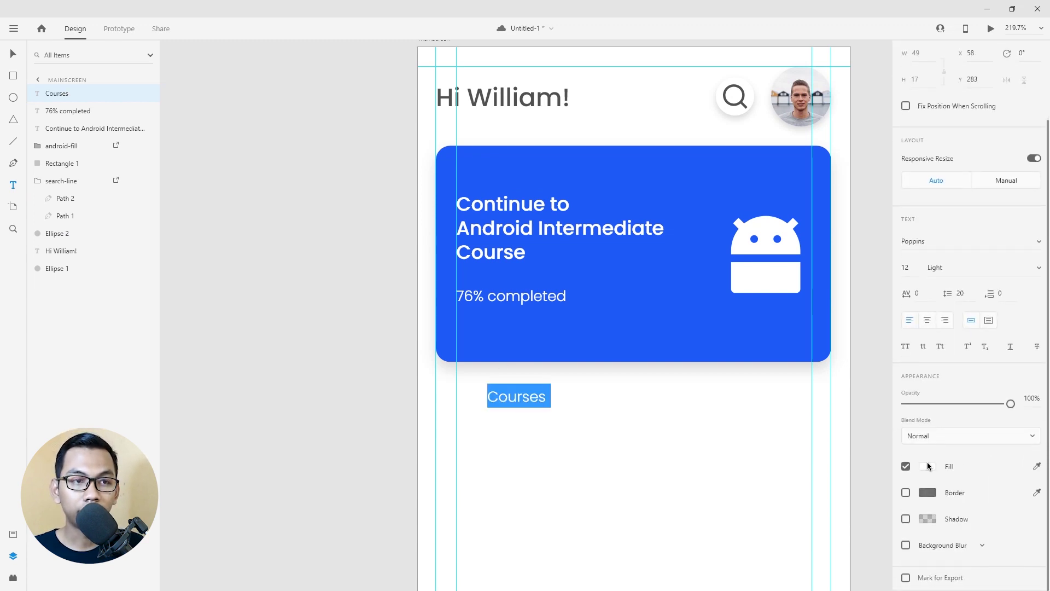
pyautogui.click(927, 465)
pyautogui.write('505050')
pyautogui.press('Return')
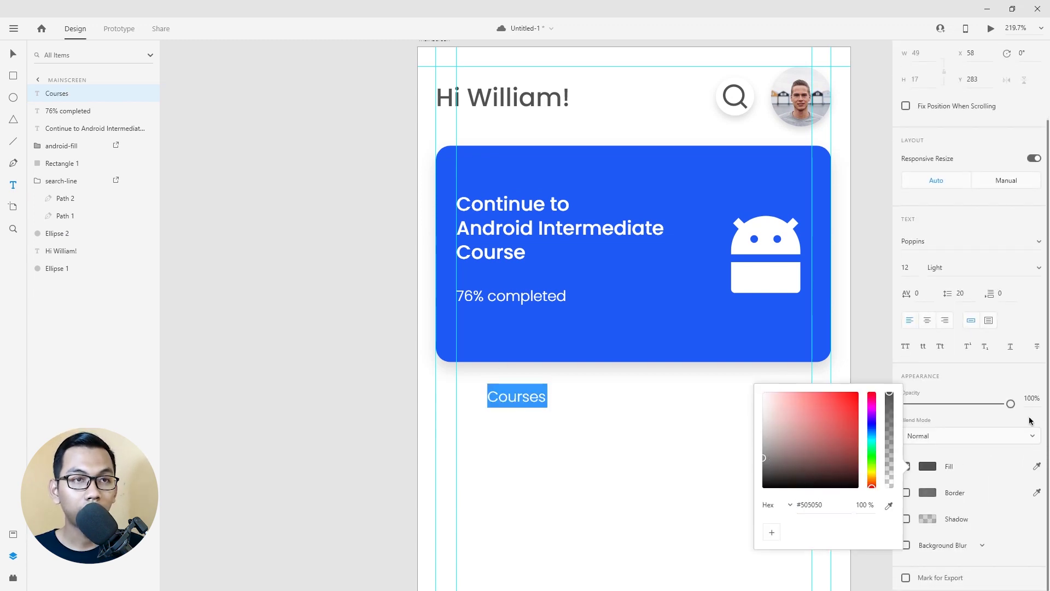
# Make the Courses heading Medium weight at size 21.
pyautogui.click(1034, 277)
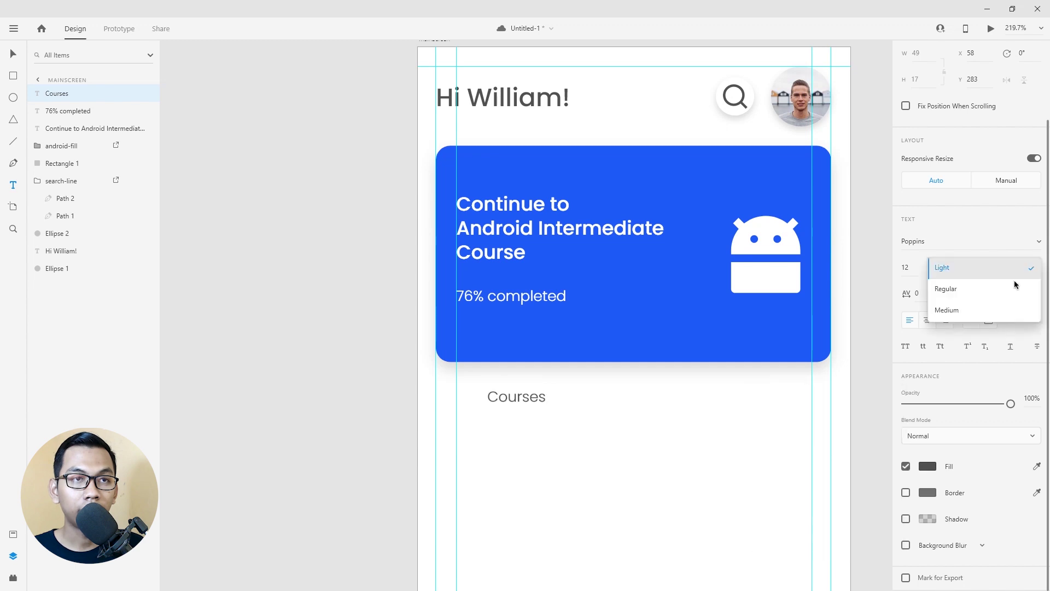
pyautogui.click(975, 309)
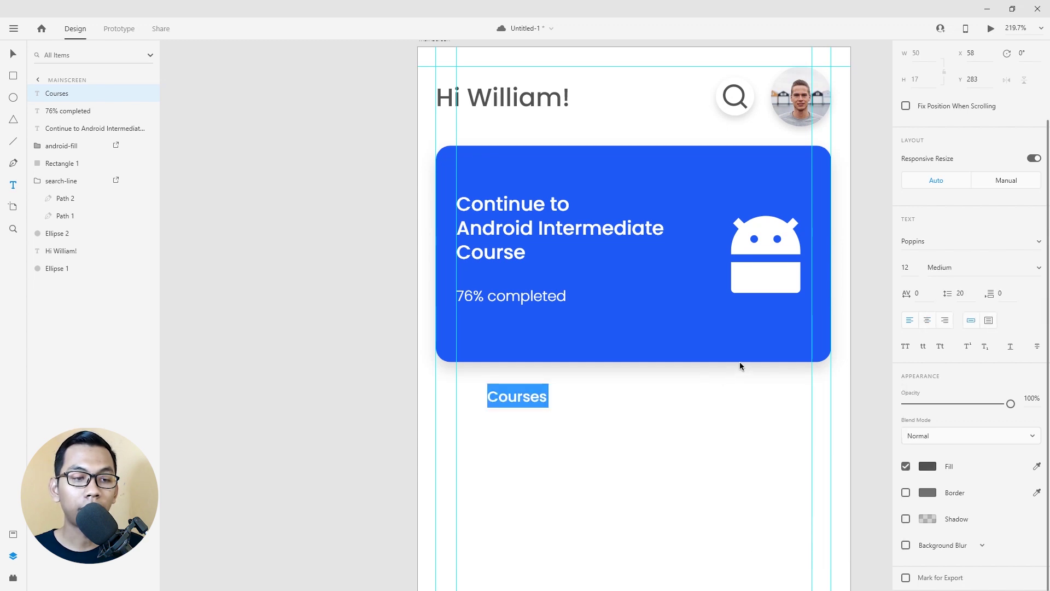
pyautogui.click(916, 266)
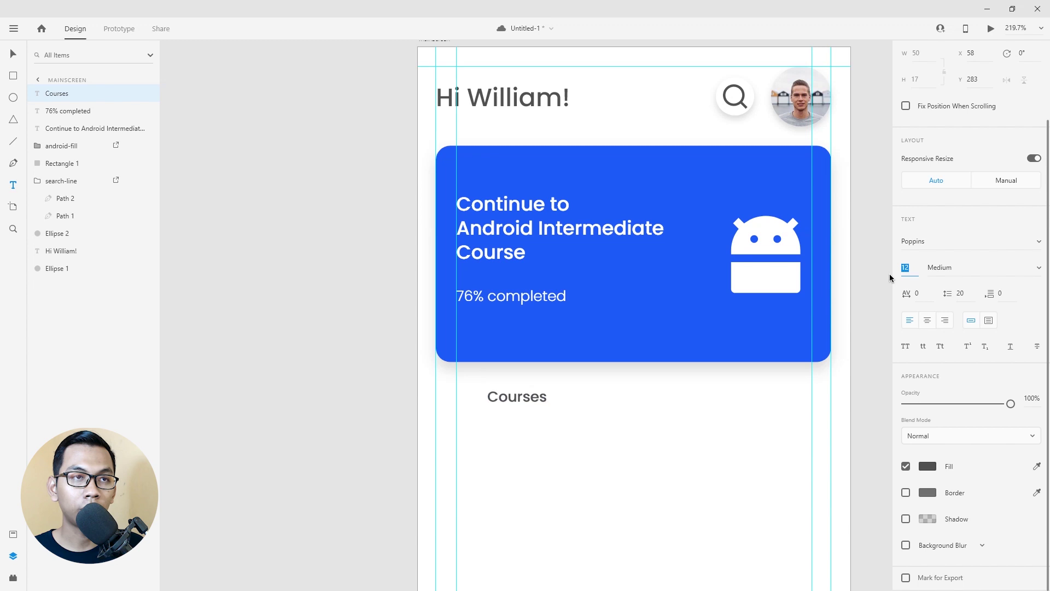
pyautogui.write('21')
pyautogui.press('Return')
pyautogui.press('v')
# Align Courses with the card's left edge and nudge it slightly lower.
pyautogui.moveTo(565, 405); pyautogui.dragTo(514, 404)
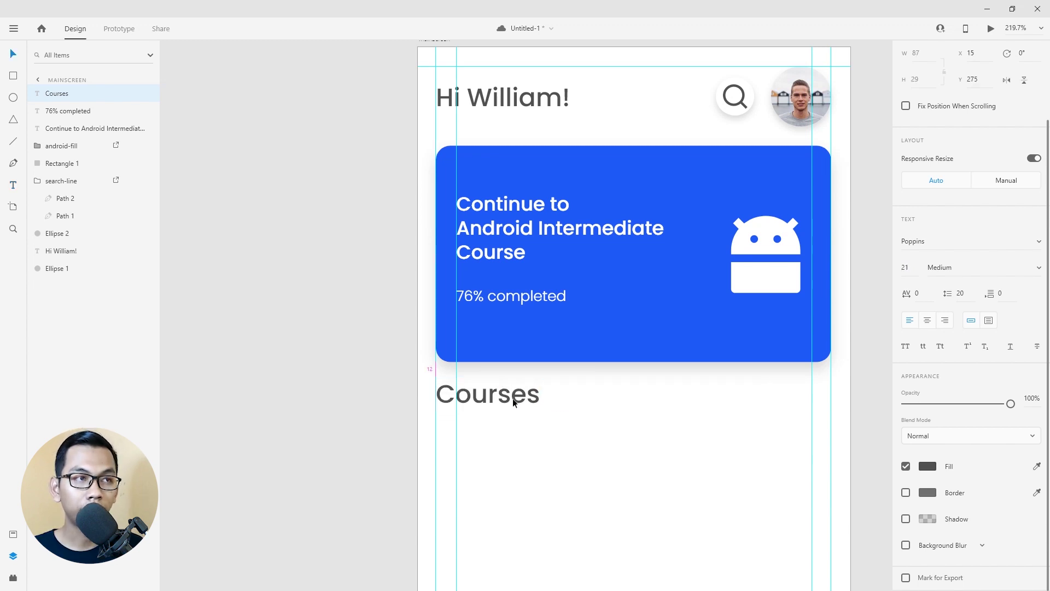
pyautogui.moveTo(513, 399); pyautogui.dragTo(513, 402)
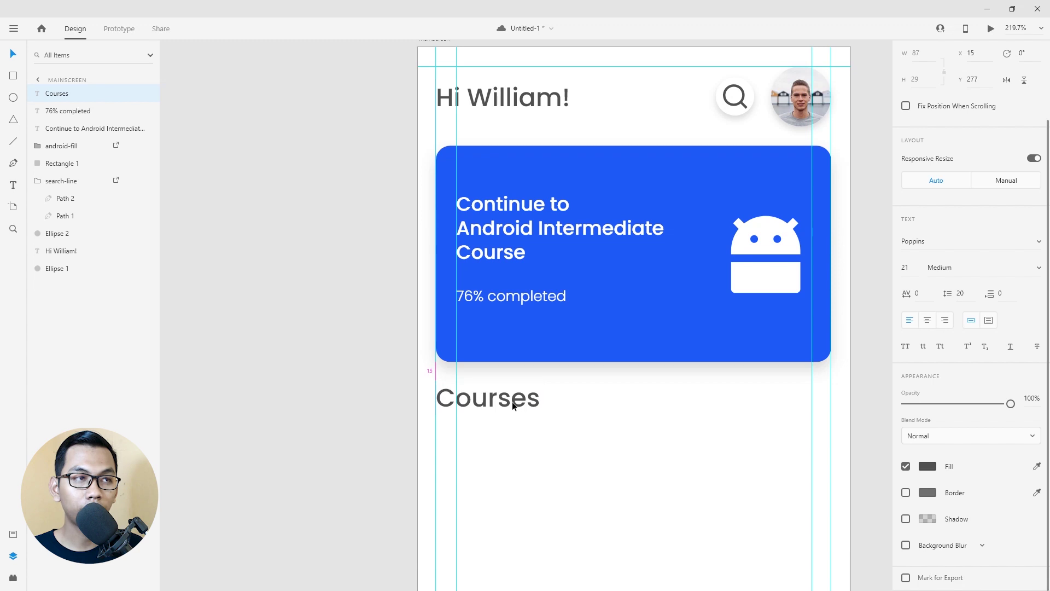
pyautogui.press('Down')
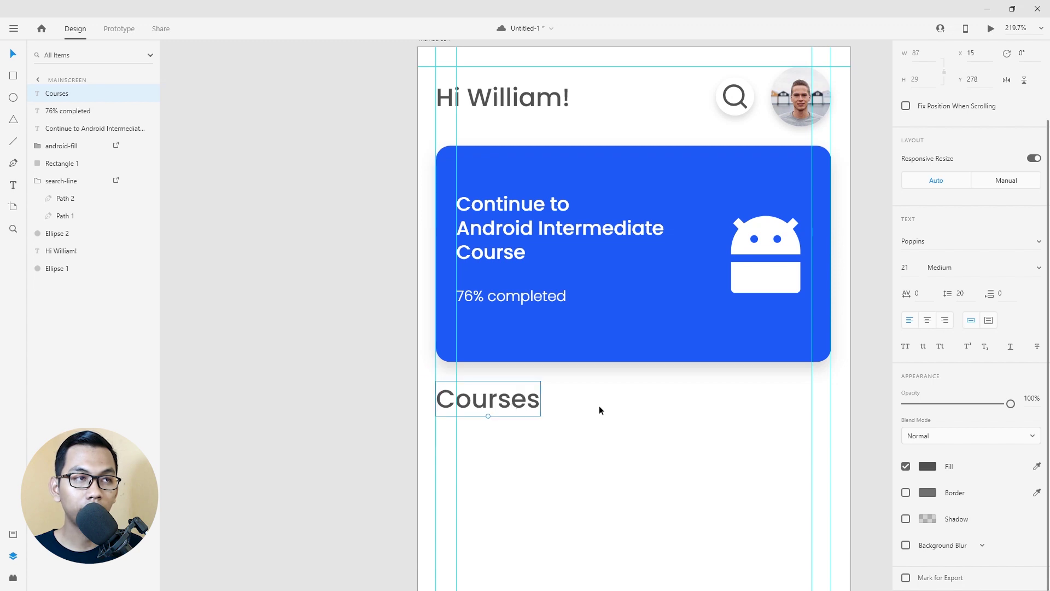
pyautogui.press('Escape')
pyautogui.scroll(-2, 603, 405)
pyautogui.scroll(4, 564, 408)
pyautogui.scroll(-2, 551, 416)
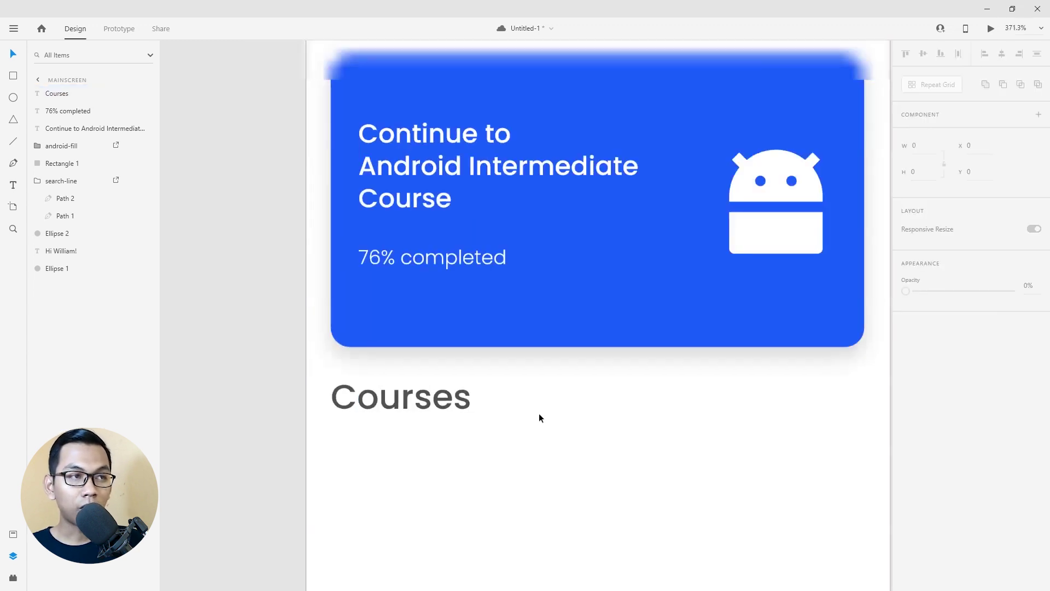
pyautogui.click(415, 398)
# Duplicate the Courses heading to its right and retype the copy as 'See all'.
pyautogui.hotkey('ctrl', 'd')
pyautogui.moveTo(421, 401); pyautogui.dragTo(656, 399)
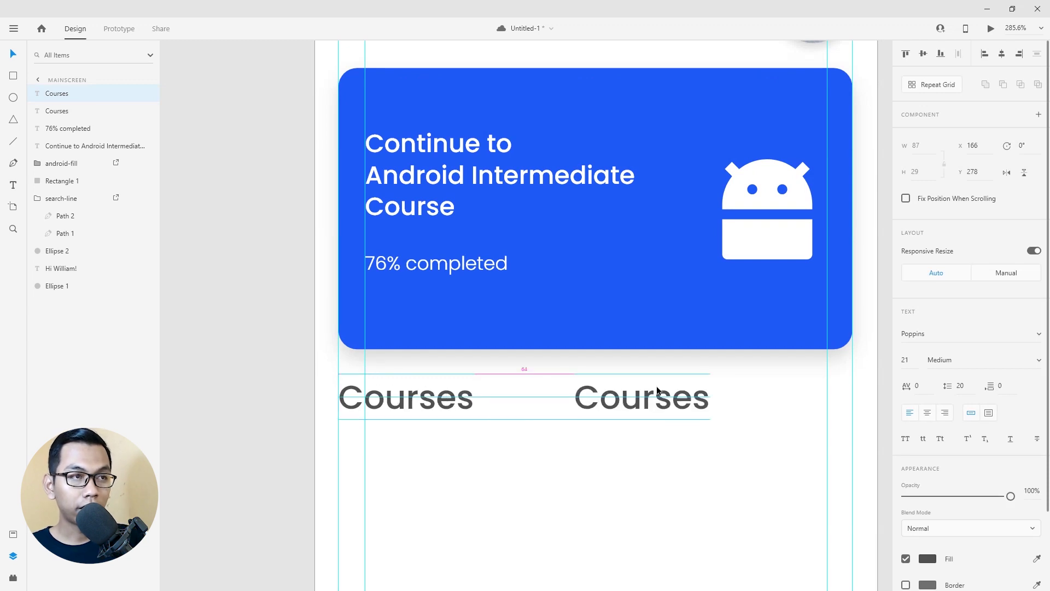
pyautogui.scroll(-3, 658, 400)
pyautogui.scroll(1, 657, 399)
pyautogui.doubleClick(656, 399)
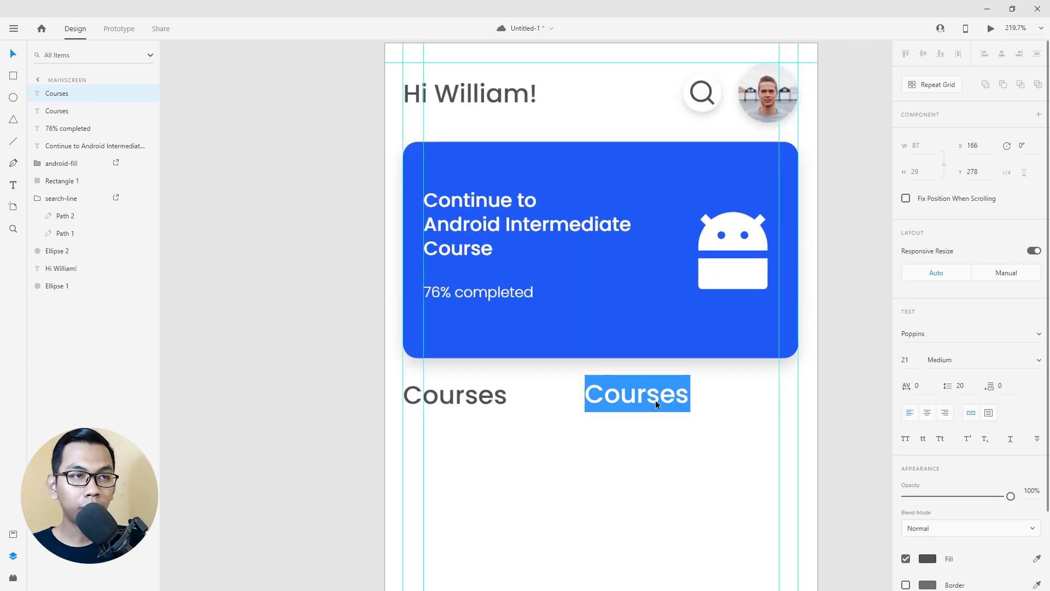
pyautogui.write('See a')
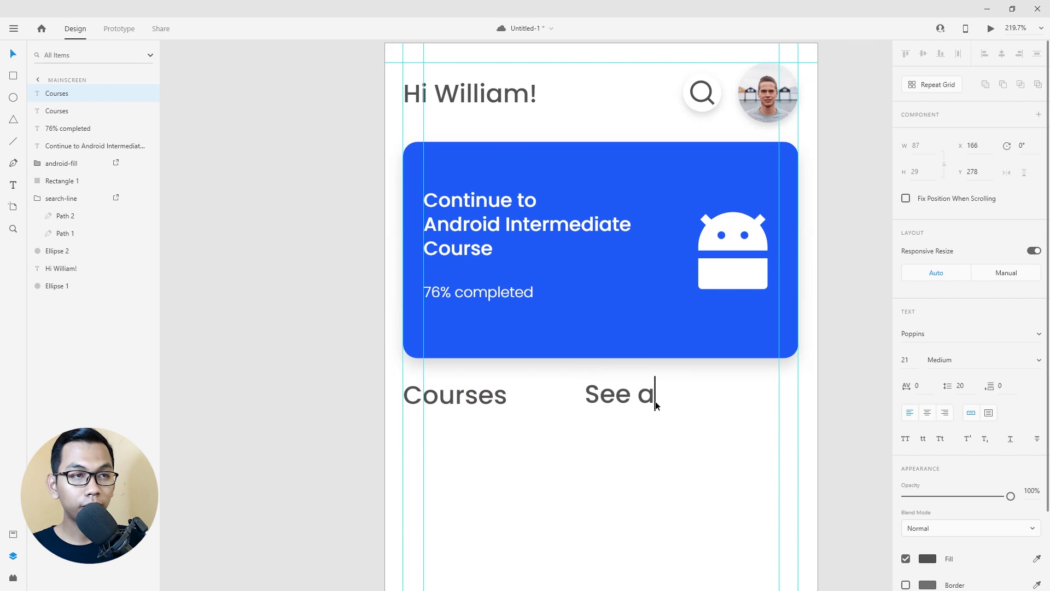
pyautogui.write('ll')
pyautogui.hotkey('ctrl', 'a')
pyautogui.scroll(-3, 972, 481)
pyautogui.press('Escape')
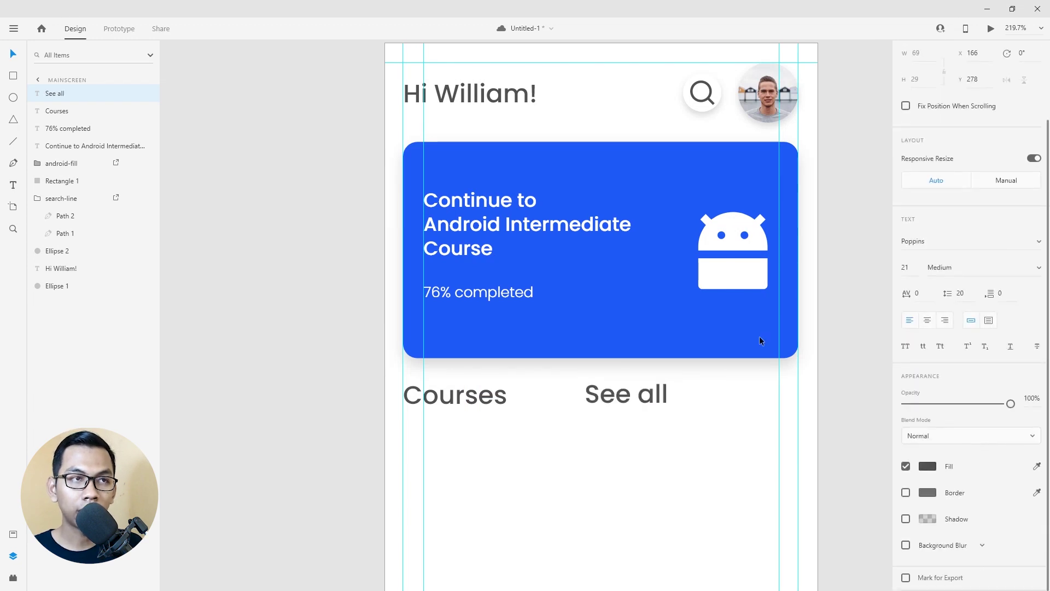
pyautogui.press('Return')
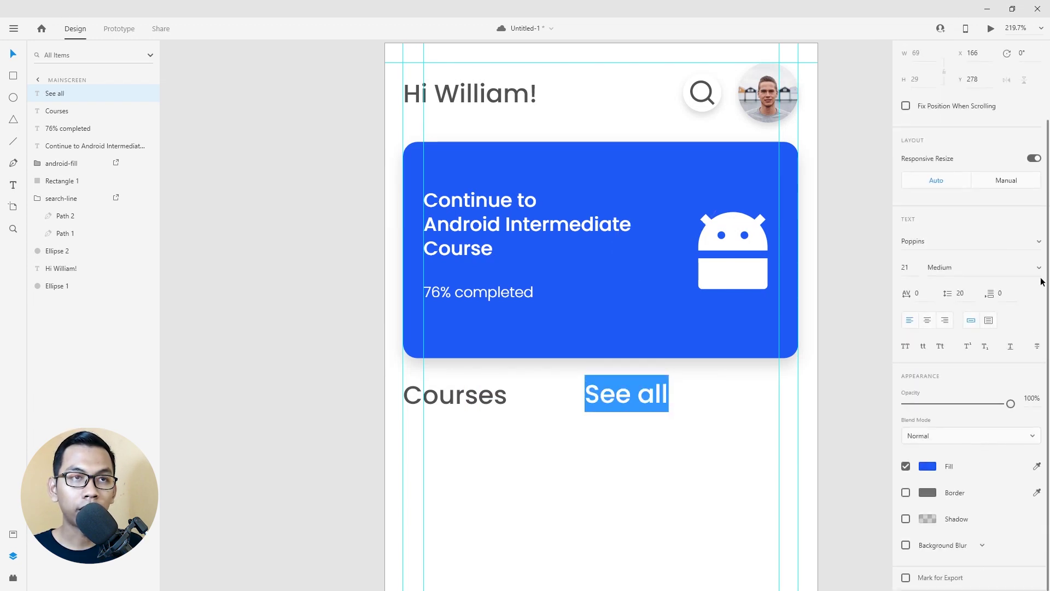
# Set See all to Light weight at size 12.
pyautogui.click(1039, 267)
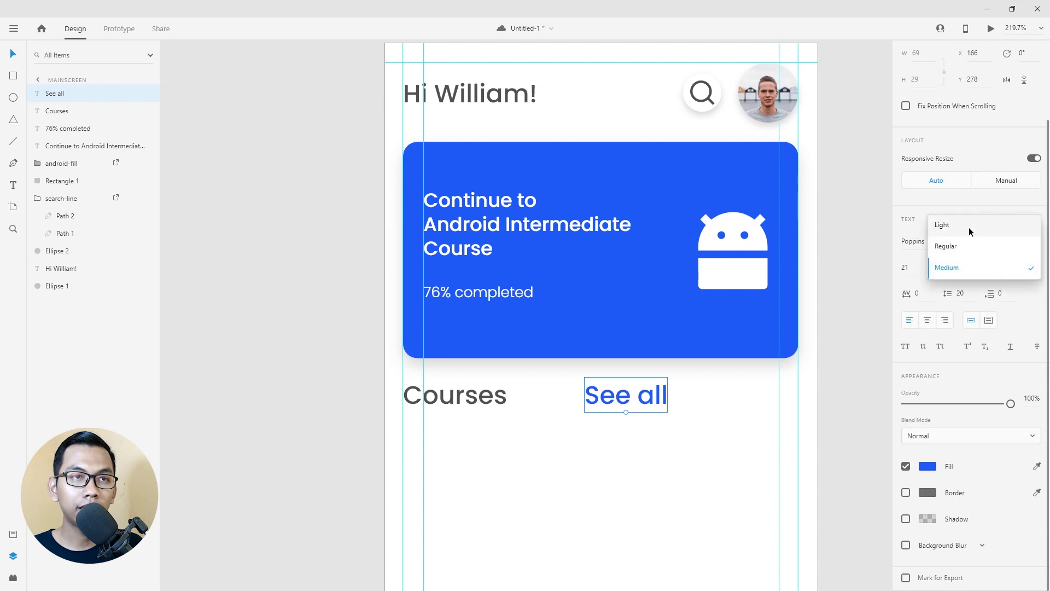
pyautogui.click(936, 223)
pyautogui.click(905, 267)
pyautogui.write('12')
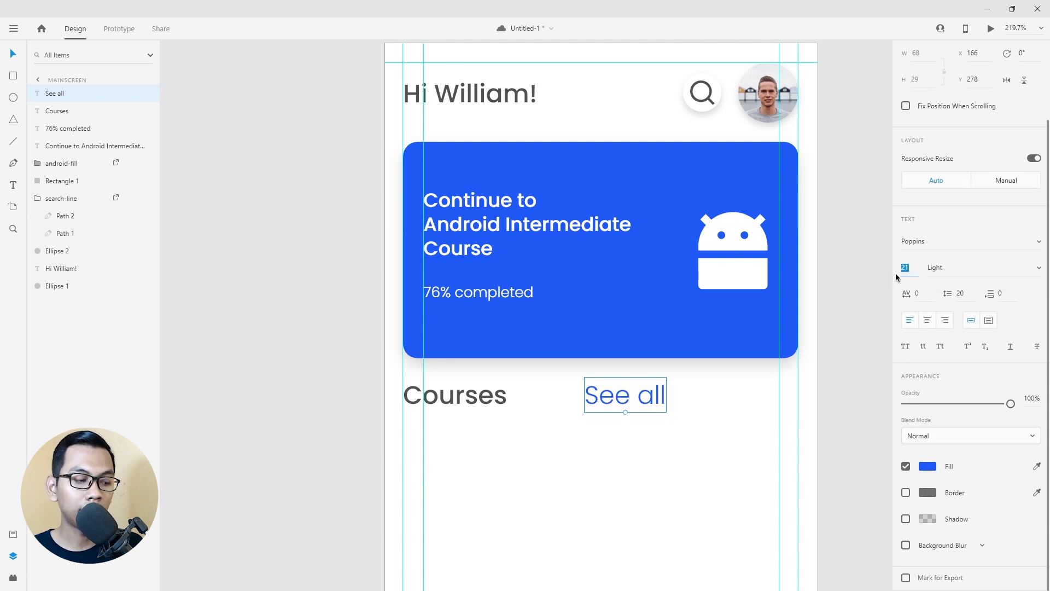
pyautogui.press('Return')
# Right-align See all on the Courses heading row.
pyautogui.moveTo(605, 403); pyautogui.dragTo(771, 399)
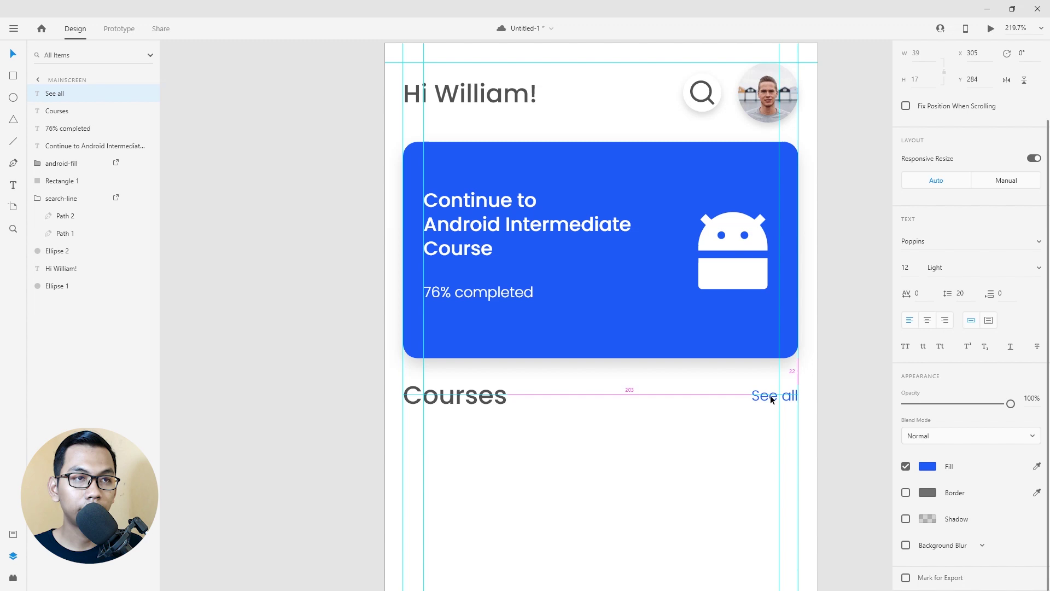
pyautogui.moveTo(771, 398); pyautogui.dragTo(772, 398)
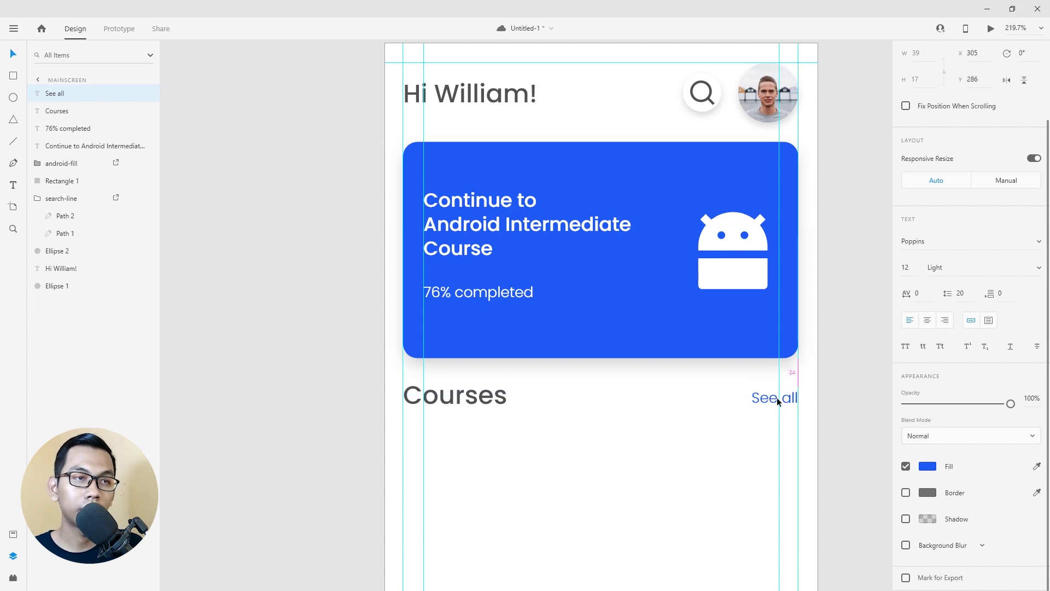
pyautogui.moveTo(776, 397); pyautogui.dragTo(776, 396)
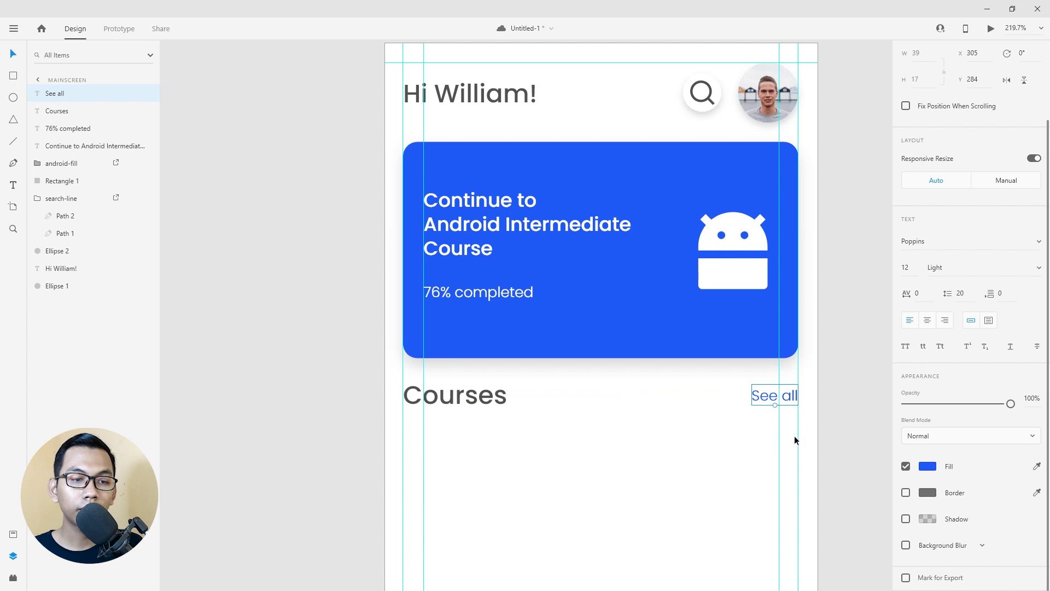
pyautogui.scroll(-2, 789, 436)
pyautogui.scroll(-2, 754, 430)
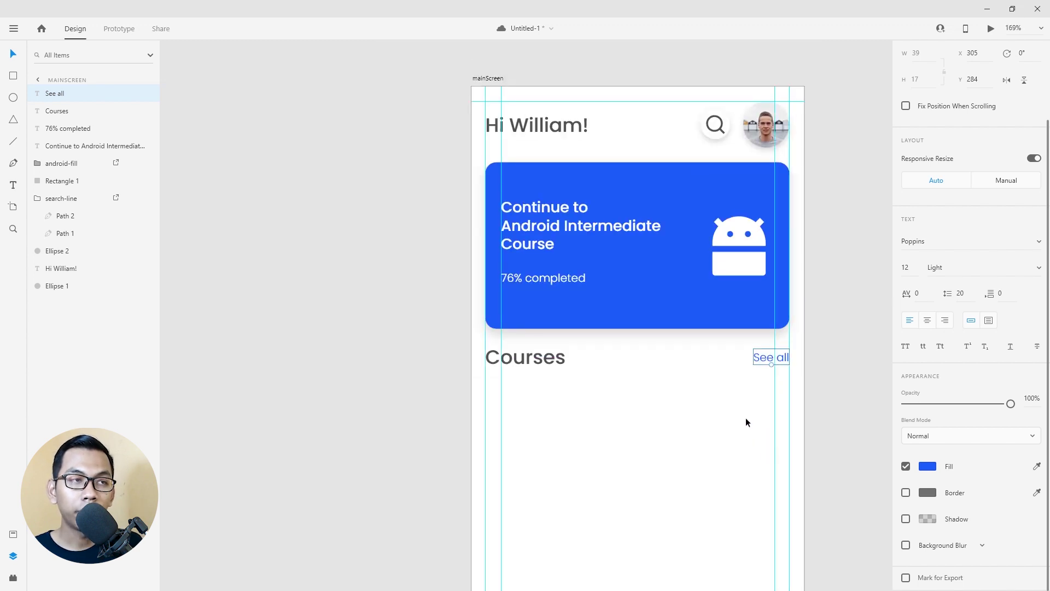
pyautogui.click(814, 362)
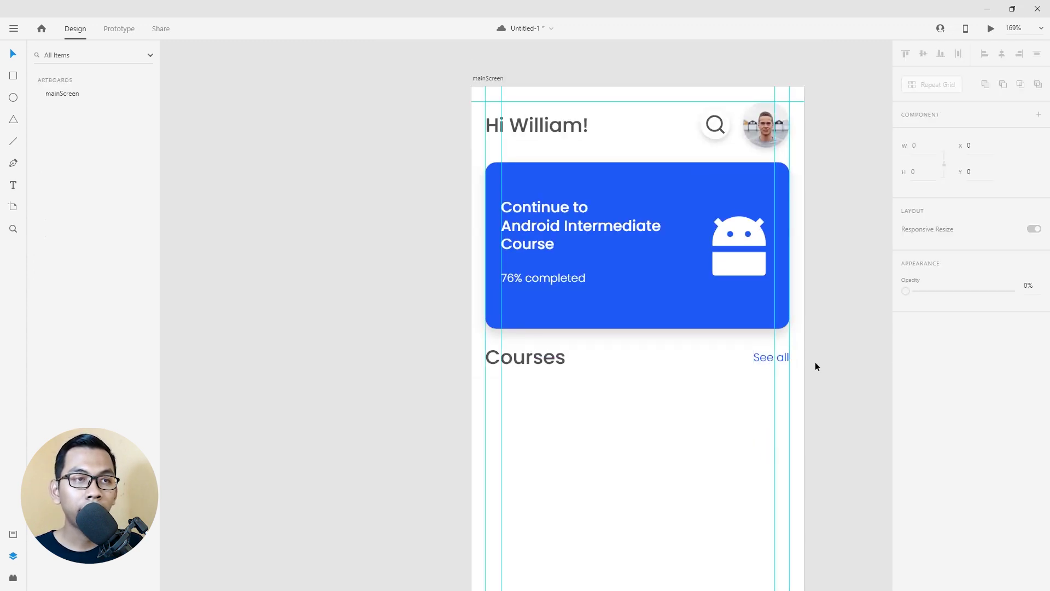
pyautogui.scroll(-2, 815, 362)
pyautogui.scroll(-1, 801, 366)
pyautogui.scroll(1, 738, 328)
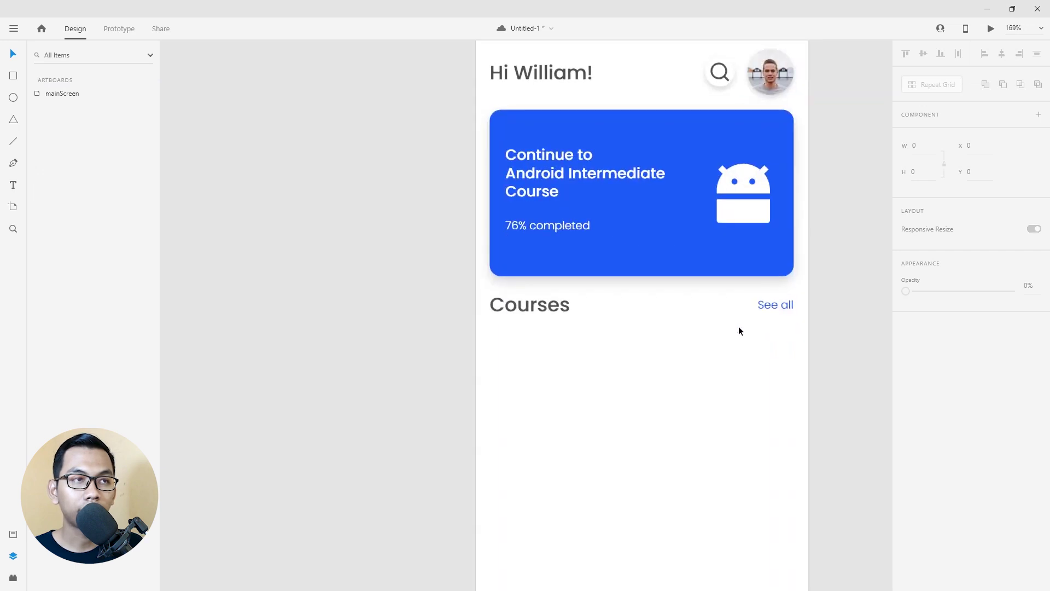
pyautogui.scroll(1, 736, 336)
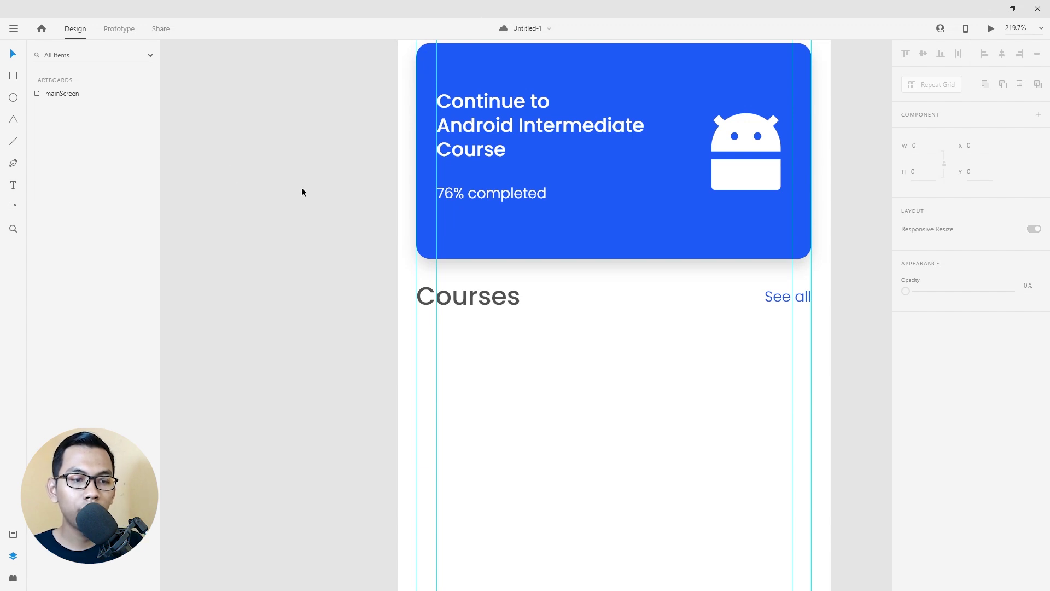
# Duplicate the blue card below the Courses heading and set its height to 70.
pyautogui.click(514, 244)
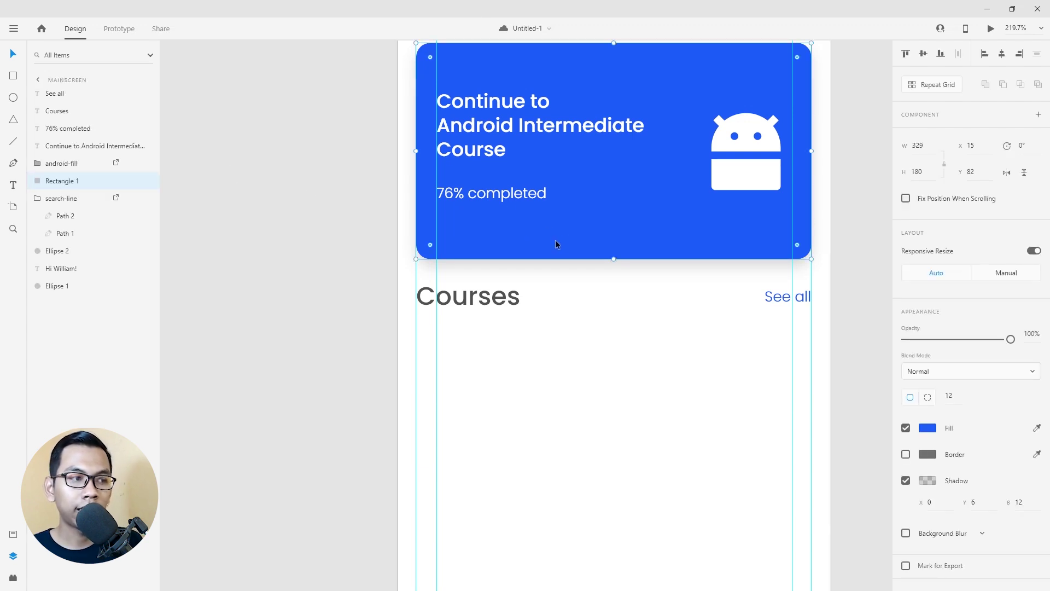
pyautogui.hotkey('ctrl', 'd')
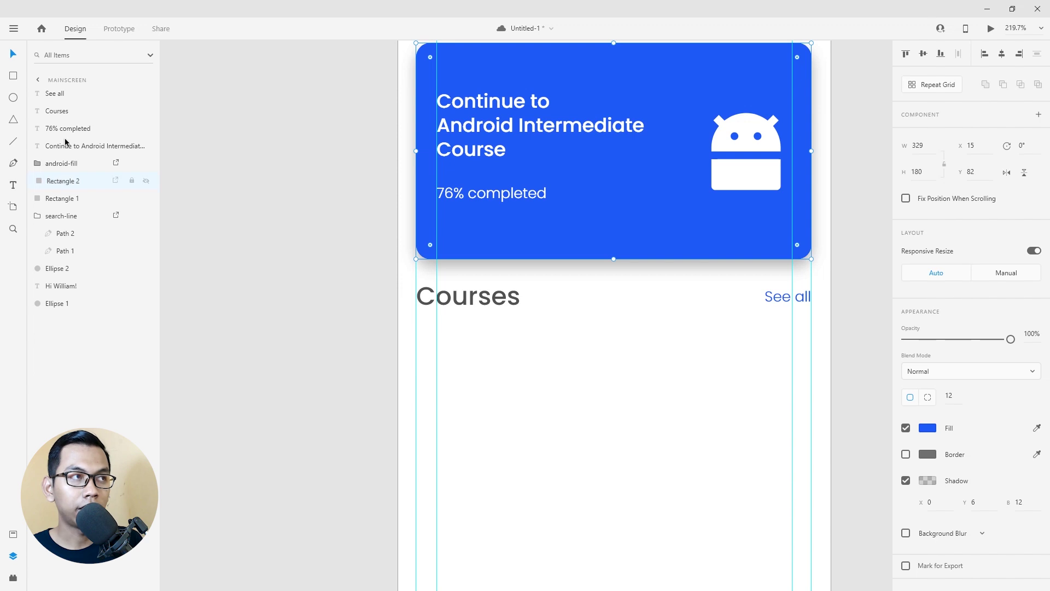
pyautogui.moveTo(65, 142); pyautogui.dragTo(56, 90)
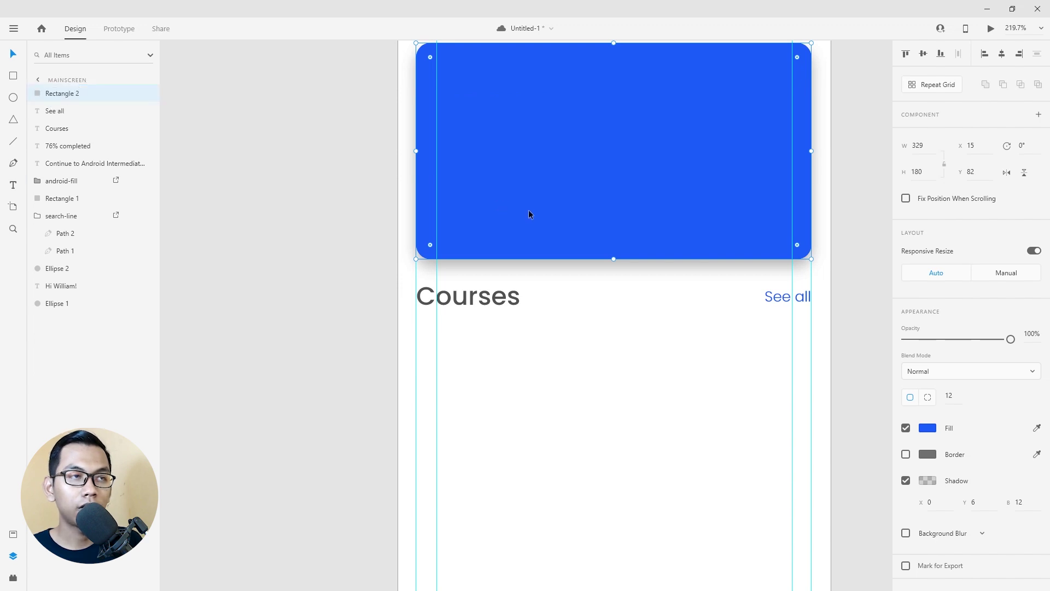
pyautogui.moveTo(528, 214); pyautogui.dragTo(609, 556)
pyautogui.click(930, 170)
pyautogui.write('70')
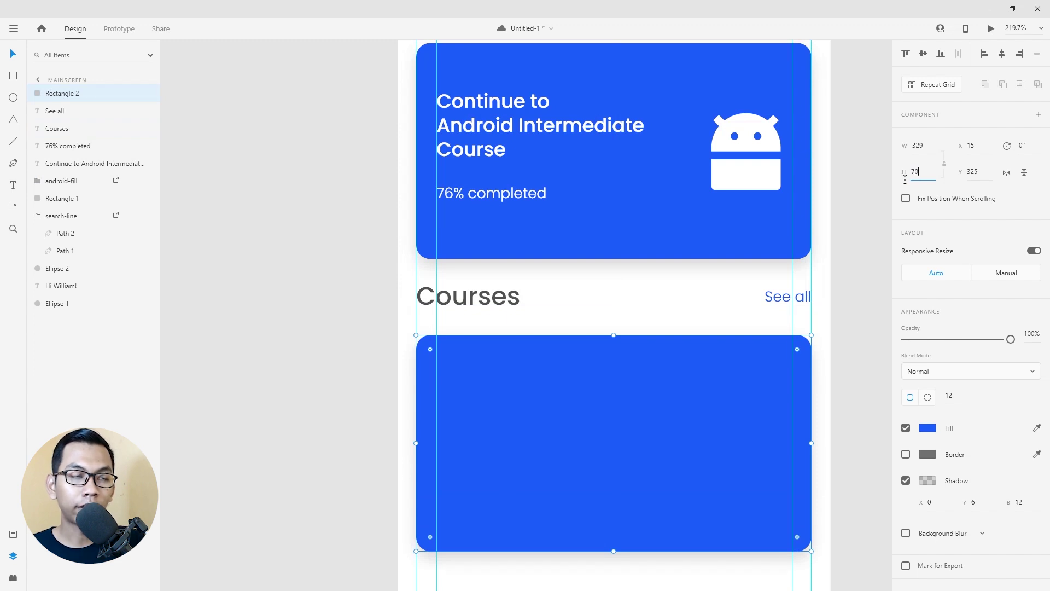
pyautogui.press('Return')
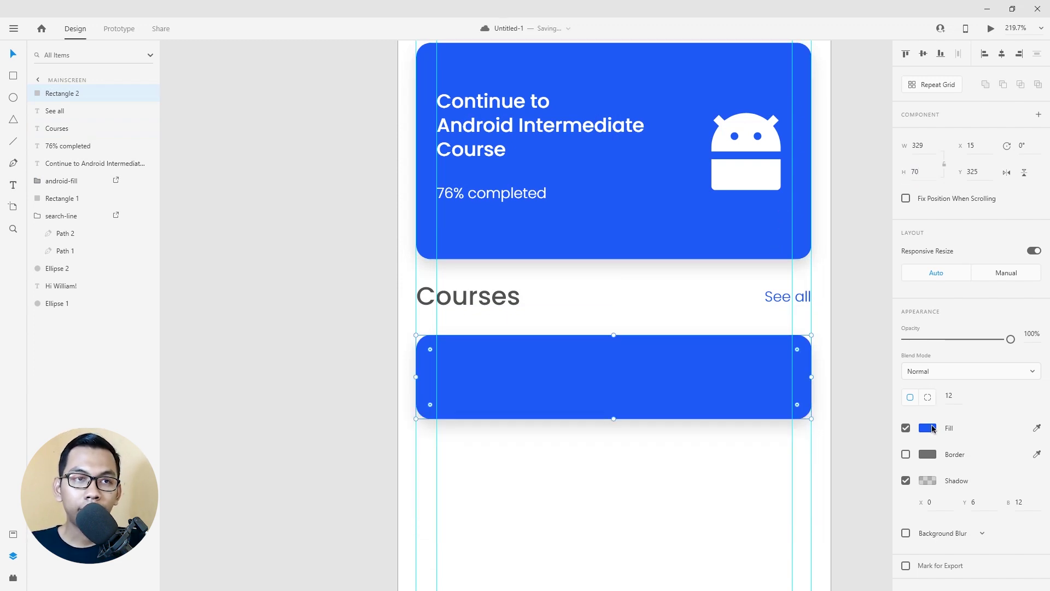
# Give the card copy a white fill and save the document.
pyautogui.click(1037, 427)
pyautogui.click(714, 300)
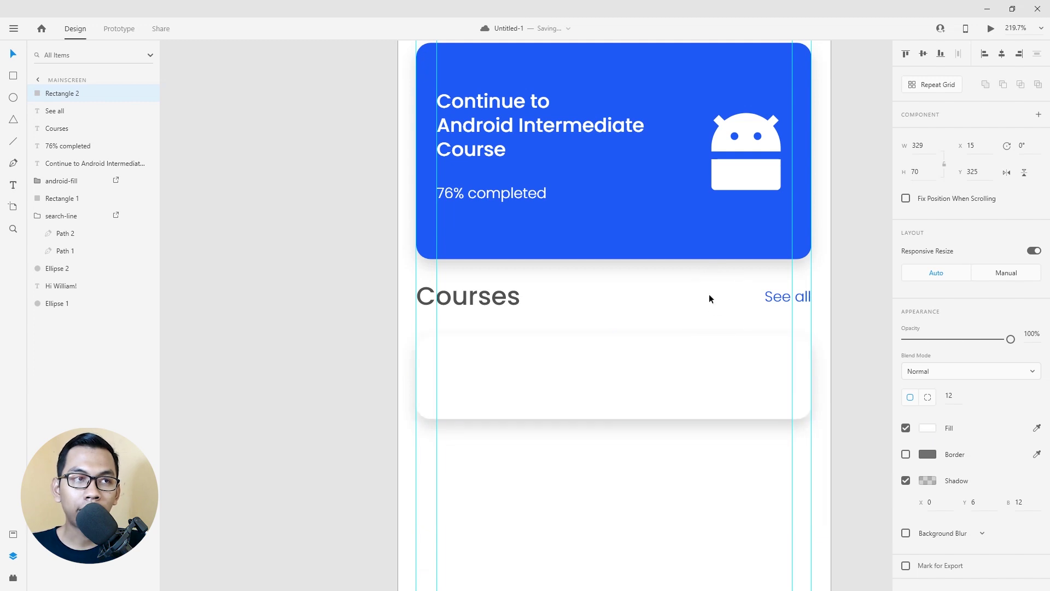
pyautogui.click(626, 395)
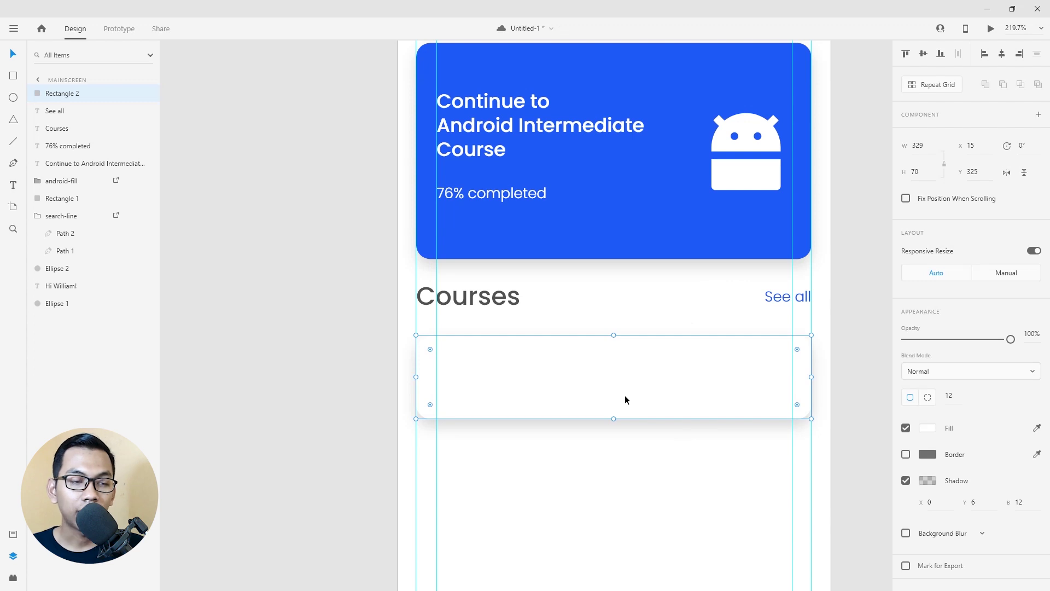
pyautogui.hotkey('ctrl', 's')
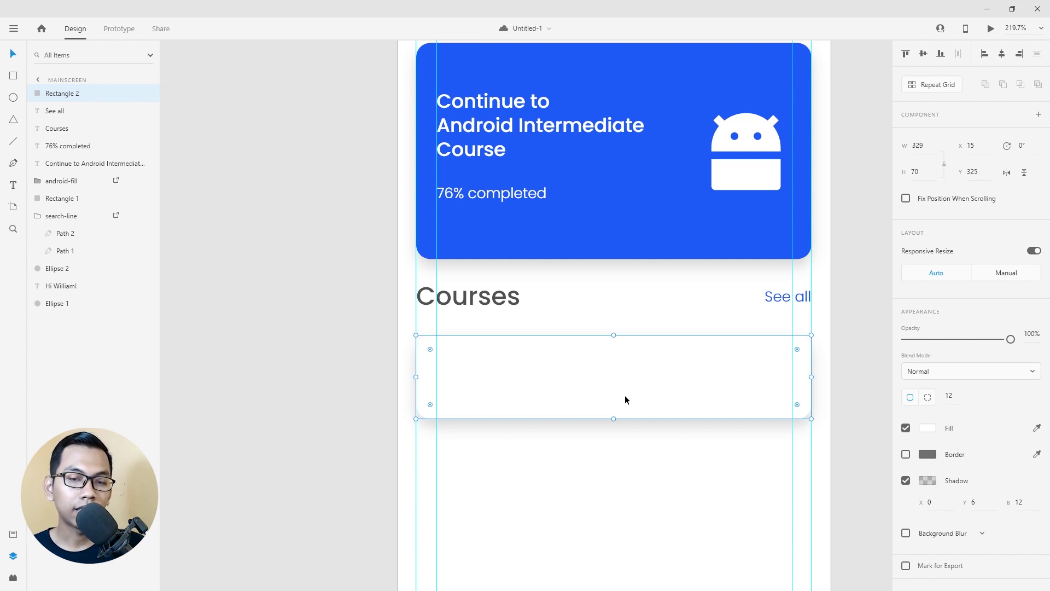
# Adjust the white card's gap below the Courses heading.
pyautogui.moveTo(624, 395); pyautogui.dragTo(560, 365)
pyautogui.scroll(4, 438, 359)
pyautogui.moveTo(455, 357); pyautogui.dragTo(595, 376)
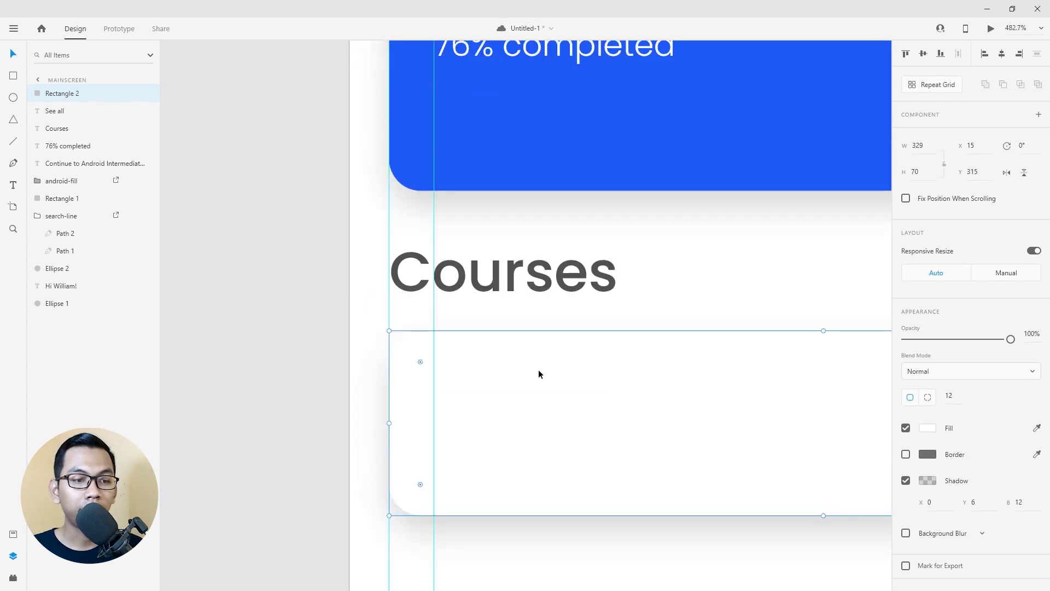
pyautogui.moveTo(595, 376)
pyautogui.mouseDown()
pyautogui.moveTo(595, 398)
pyautogui.moveTo(620, 406)
pyautogui.mouseUp()
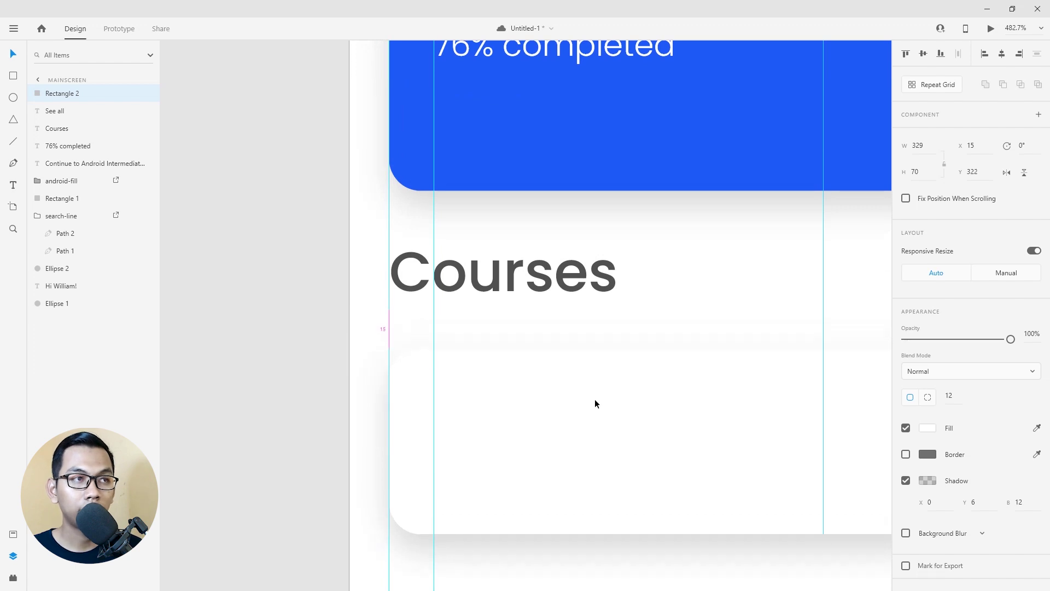
pyautogui.hotkey('ctrl', '0')
pyautogui.keyDown('ctrl'); pyautogui.scroll(3, 602, 412); pyautogui.keyUp('ctrl')
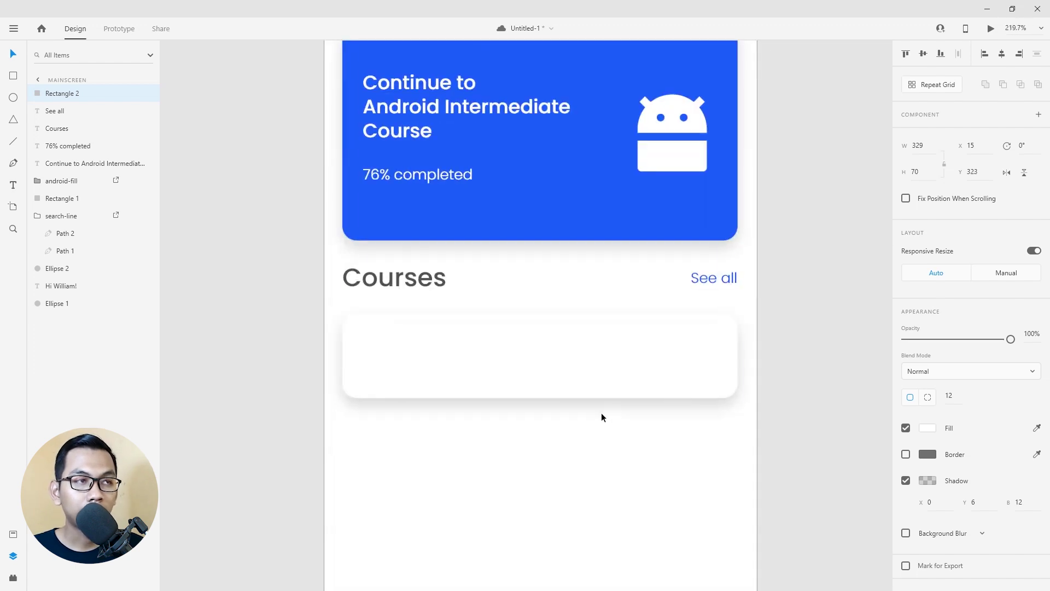
pyautogui.hotkey('ctrl', 'd')
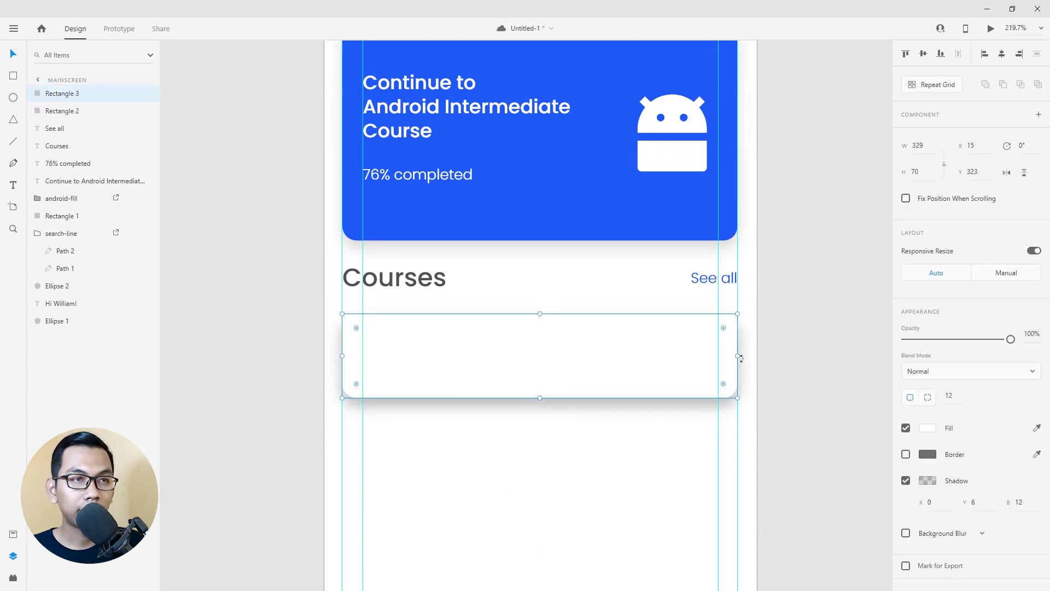
# Turn the card copy into a shadowless teal (#40e0d0) square, 70 wide.
pyautogui.moveTo(583, 390); pyautogui.dragTo(577, 500)
pyautogui.click(905, 480)
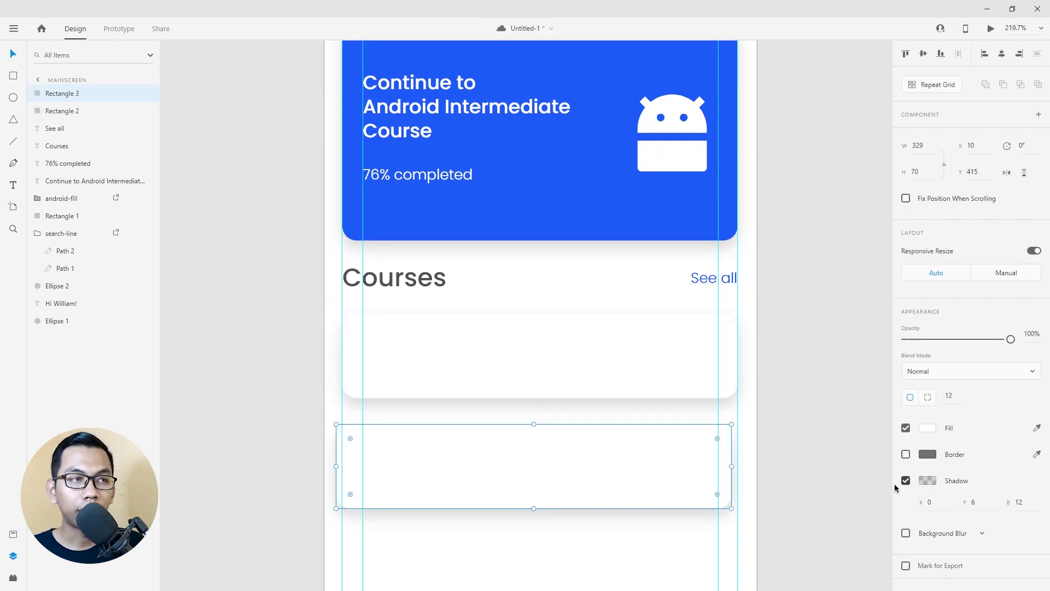
pyautogui.click(928, 428)
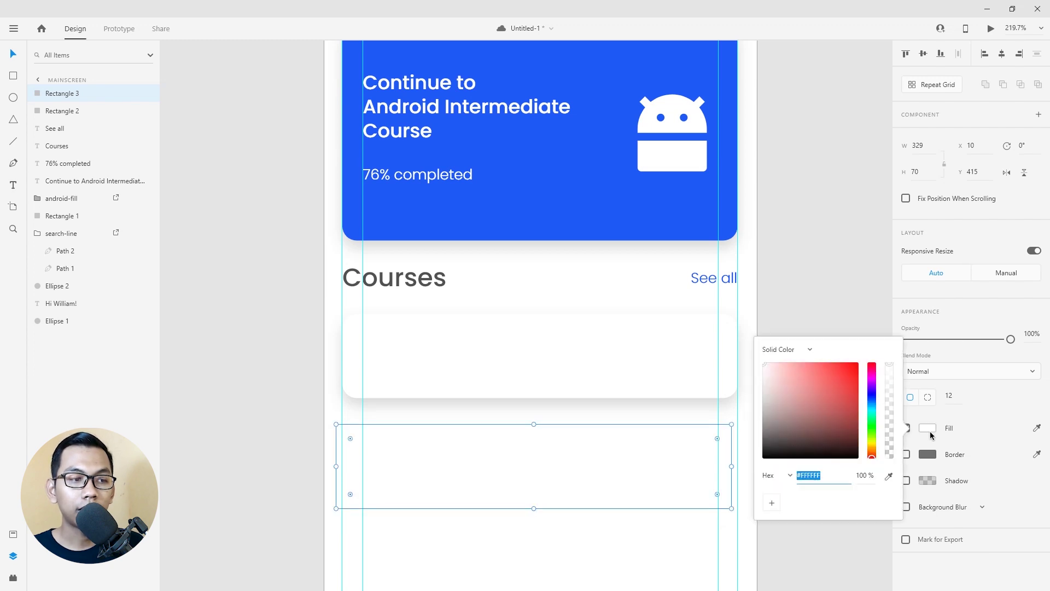
pyautogui.write('40')
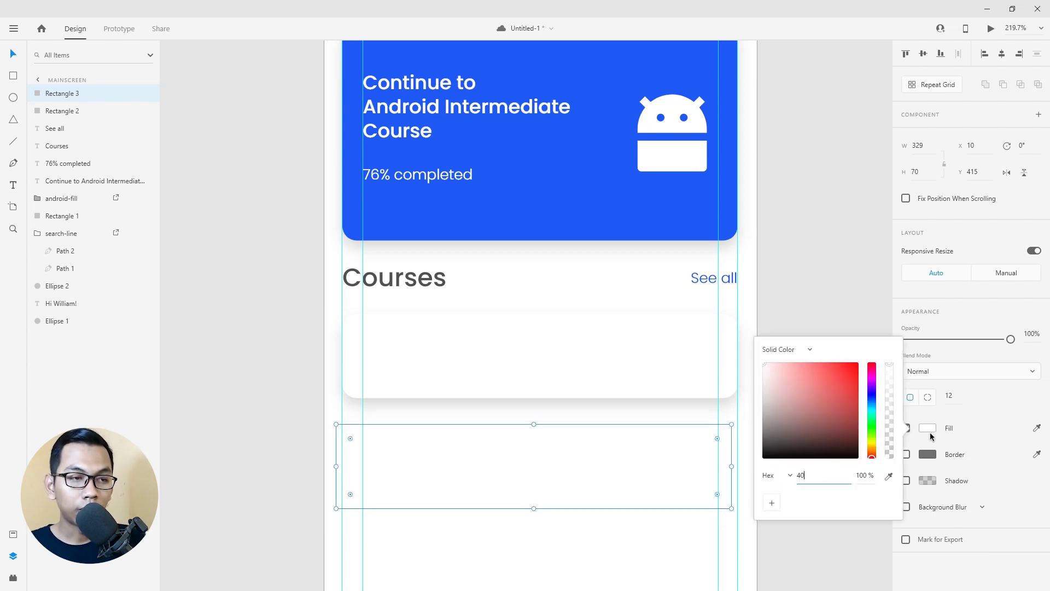
pyautogui.write('e0d0')
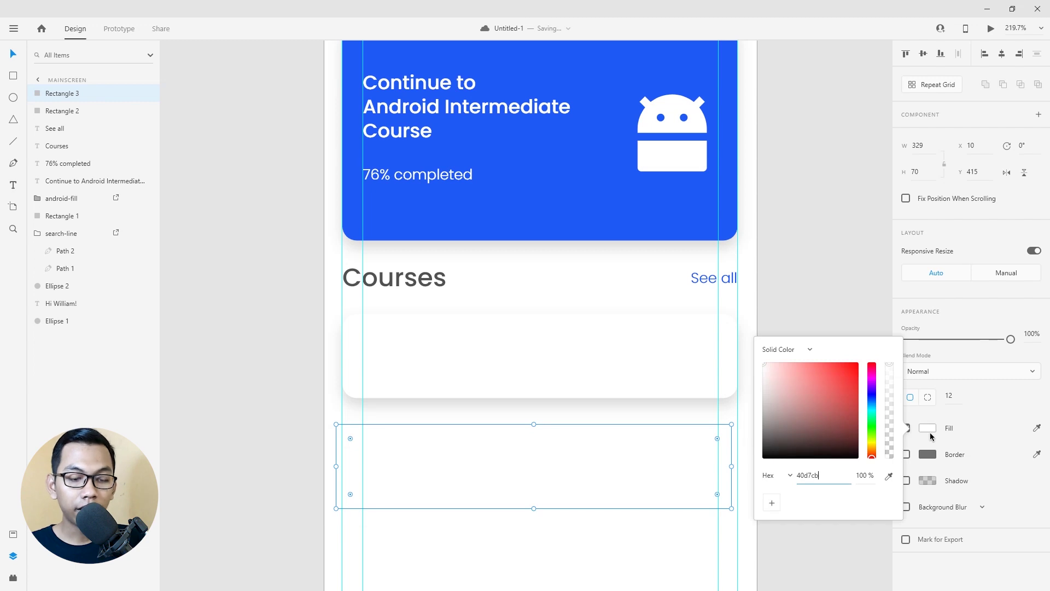
pyautogui.press('Return')
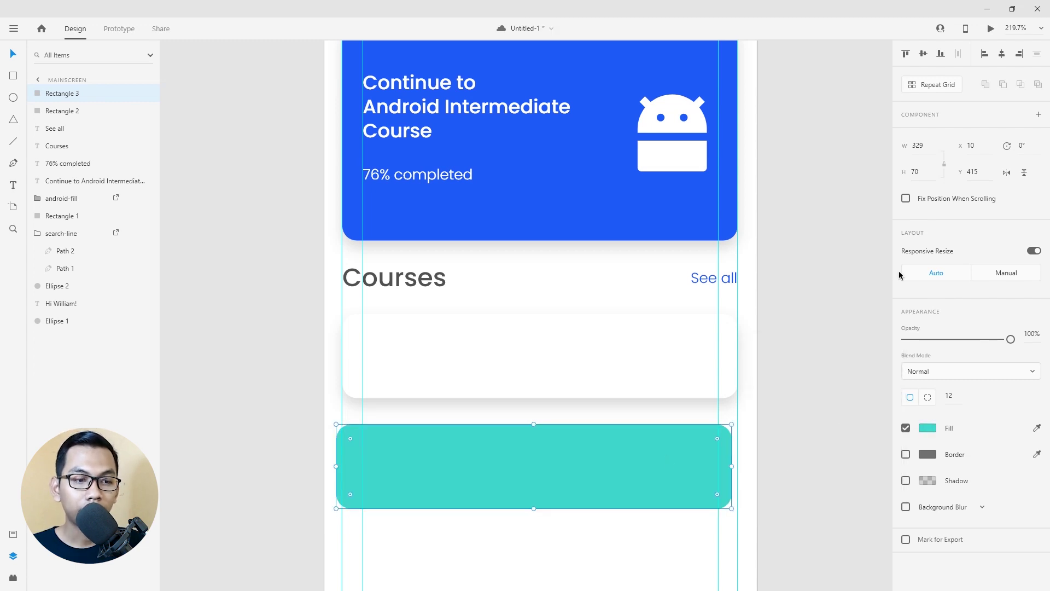
pyautogui.doubleClick(916, 146)
pyautogui.write('70')
pyautogui.press('Return')
# Move the teal square to the left margin and make the white course card 86 tall.
pyautogui.moveTo(405, 440)
pyautogui.mouseDown()
pyautogui.moveTo(403, 355)
pyautogui.moveTo(431, 442)
pyautogui.mouseUp()
pyautogui.click(525, 359)
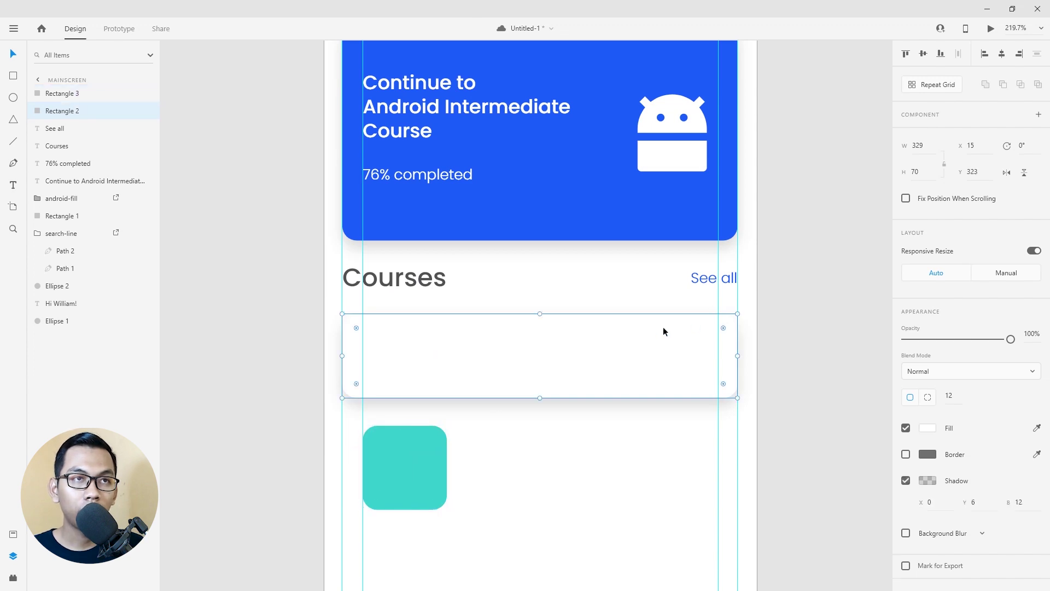
pyautogui.moveTo(920, 172); pyautogui.dragTo(907, 175)
pyautogui.write('86')
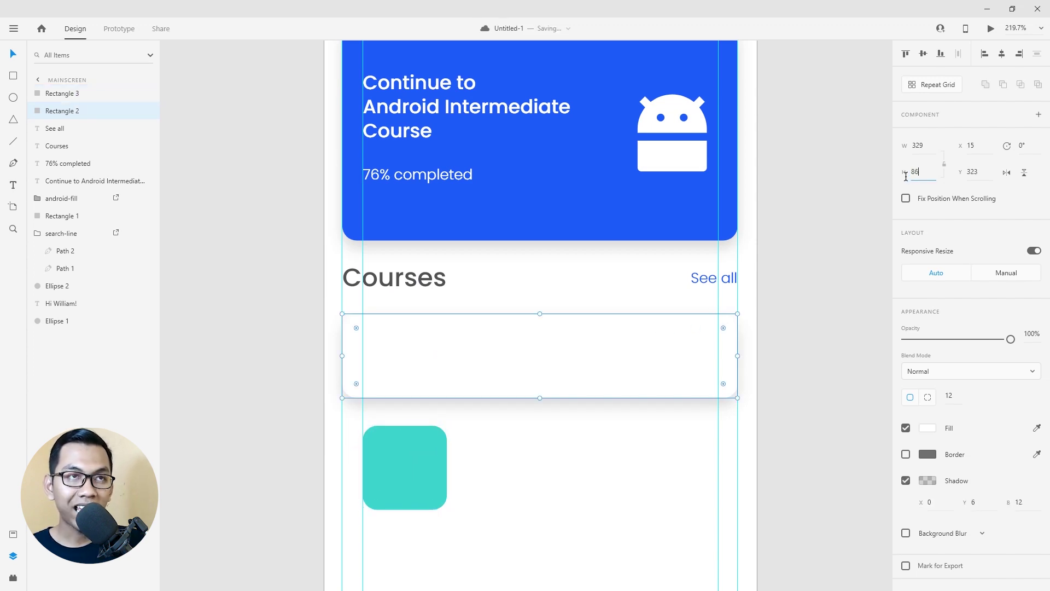
pyautogui.press('Return')
# Position the teal square inside the left end of the white course card.
pyautogui.moveTo(428, 474); pyautogui.dragTo(415, 371)
pyautogui.keyDown('ctrl'); pyautogui.scroll(3, 388, 367); pyautogui.keyUp('ctrl')
pyautogui.keyDown('ctrl'); pyautogui.scroll(2, 388, 367); pyautogui.keyUp('ctrl')
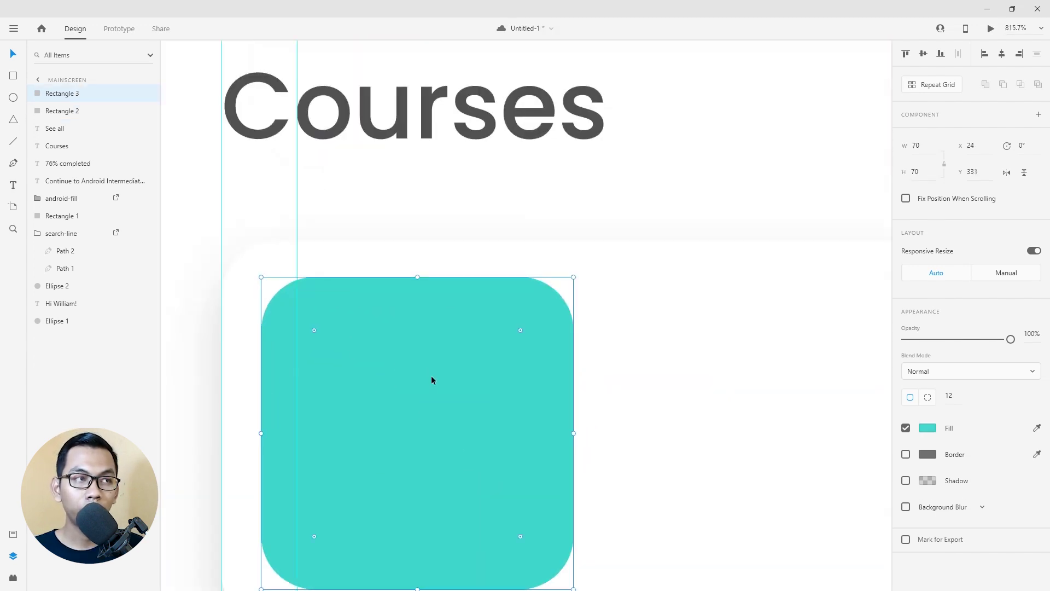
pyautogui.scroll(-1, 432, 375)
pyautogui.moveTo(466, 345); pyautogui.dragTo(454, 344)
pyautogui.scroll(5, 462, 344)
pyautogui.moveTo(596, 374); pyautogui.dragTo(616, 372)
pyautogui.scroll(-5, 616, 372)
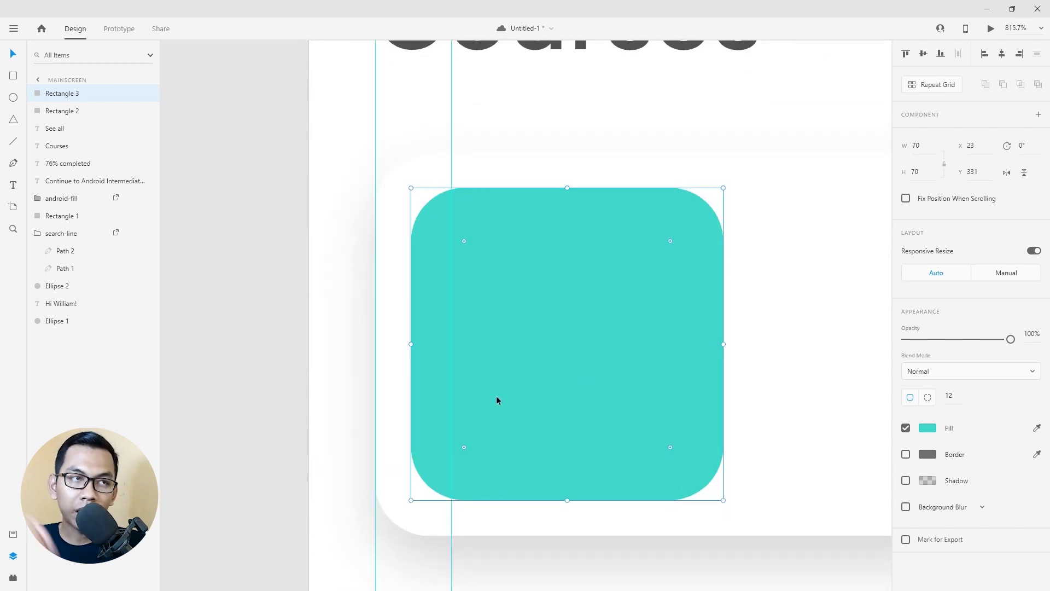
pyautogui.scroll(-3, 497, 395)
pyautogui.scroll(-3, 474, 398)
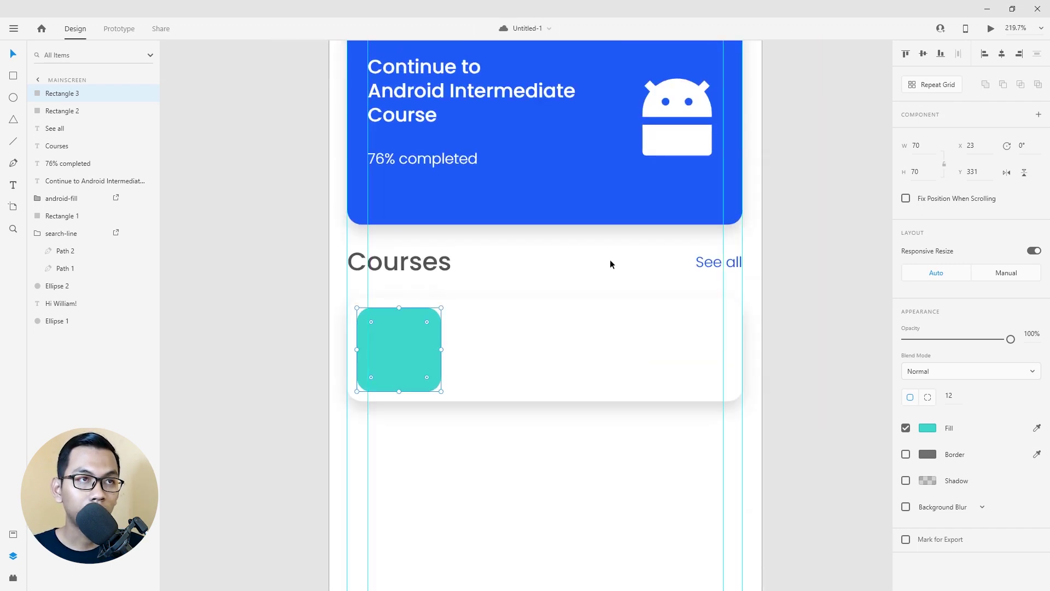
# Duplicate the Android icon from the blue card and place the copy over the teal square.
pyautogui.click(689, 143)
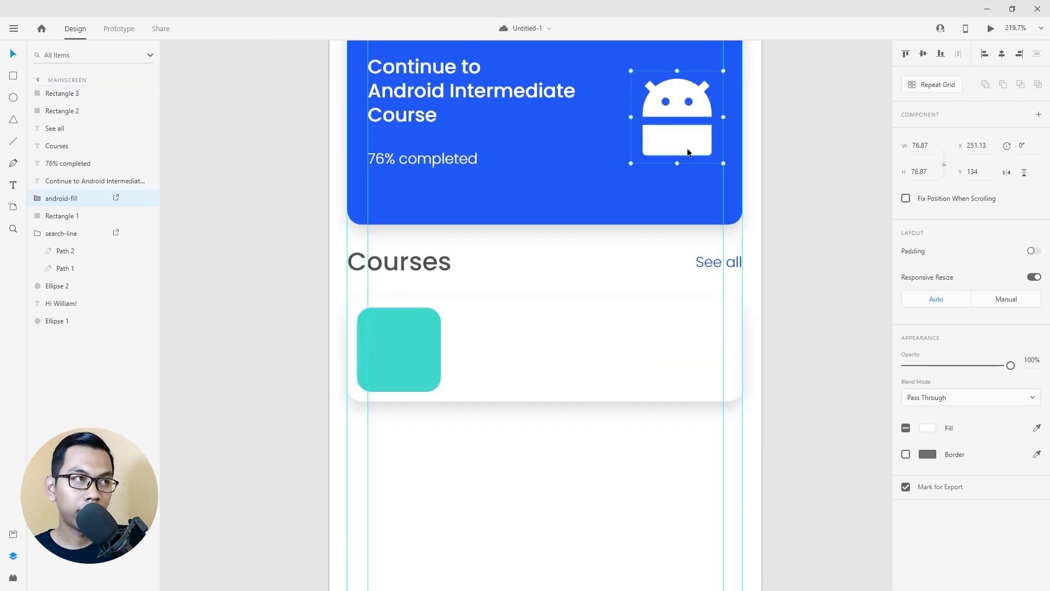
pyautogui.hotkey('ctrl', 'd')
pyautogui.moveTo(71, 199); pyautogui.dragTo(77, 91)
pyautogui.hotkey('ctrl', 'v')
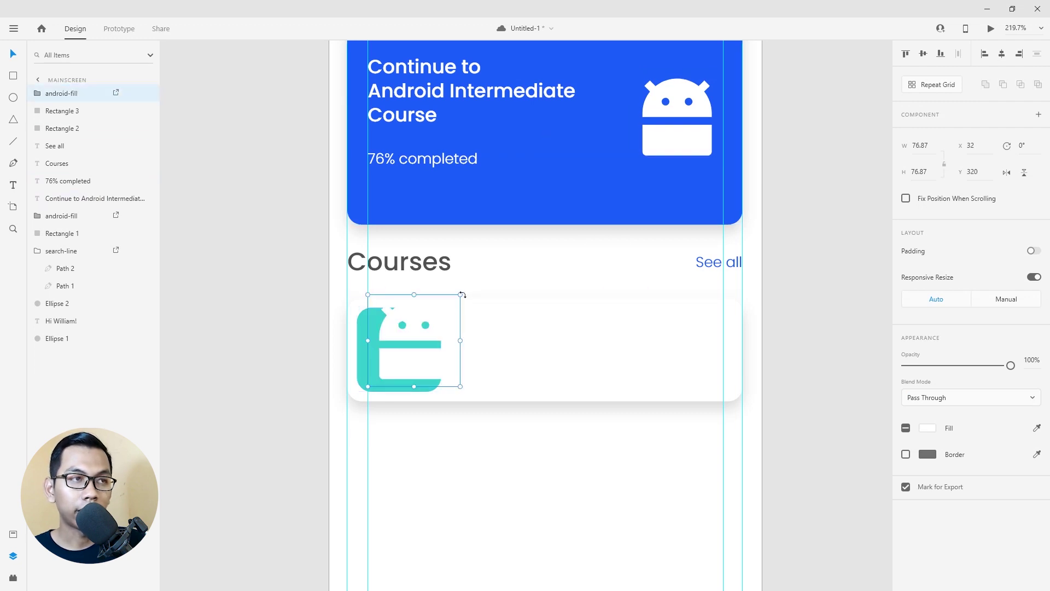
pyautogui.moveTo(459, 295); pyautogui.dragTo(432, 324)
# Shrink the icon copy to about 49×49 and centre it in the teal square.
pyautogui.scroll(3, 382, 342)
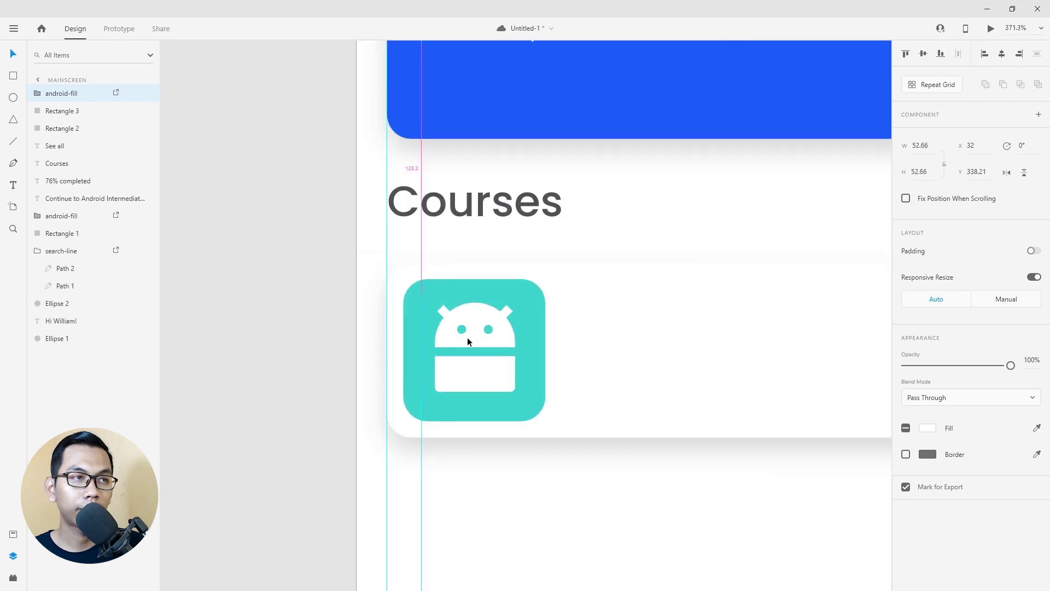
pyautogui.scroll(4, 383, 342)
pyautogui.moveTo(649, 217); pyautogui.dragTo(634, 238)
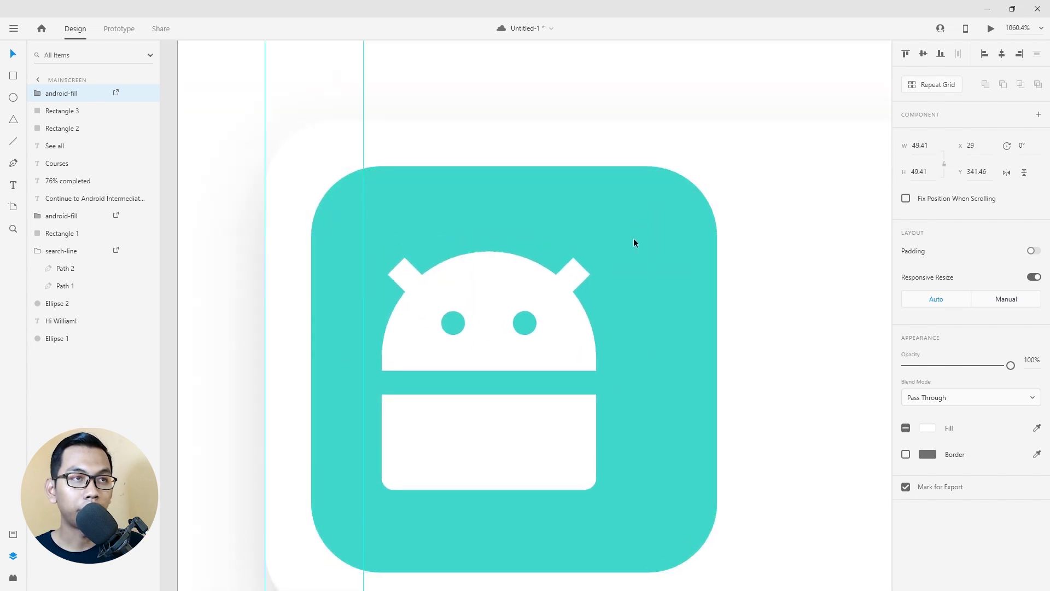
pyautogui.moveTo(579, 325)
pyautogui.mouseDown()
pyautogui.moveTo(576, 307)
pyautogui.moveTo(584, 322)
pyautogui.mouseUp()
pyautogui.scroll(-4, 555, 314)
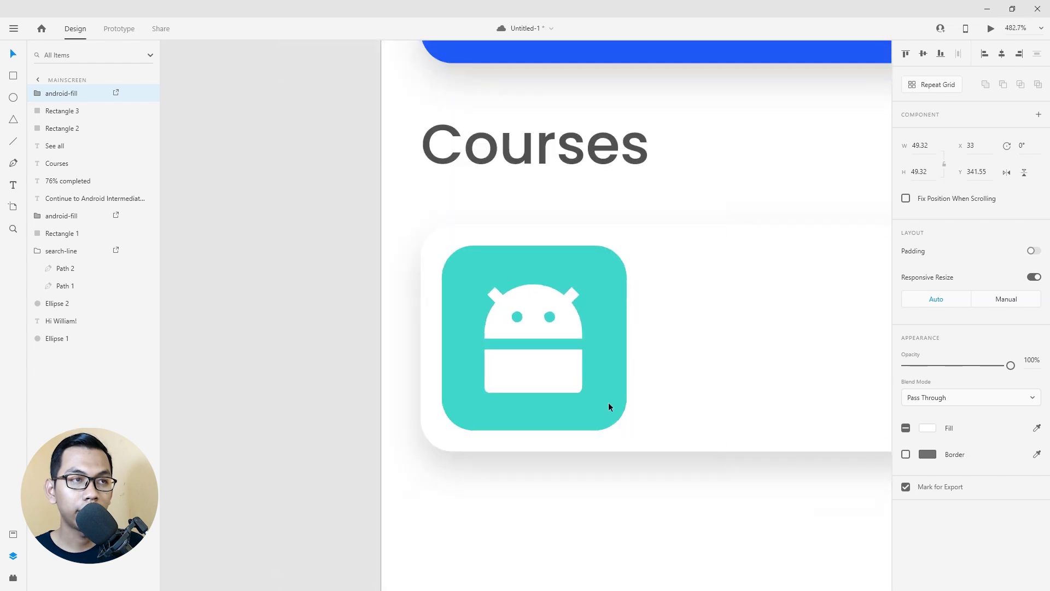
pyautogui.click(562, 482)
pyautogui.scroll(-4, 383, 387)
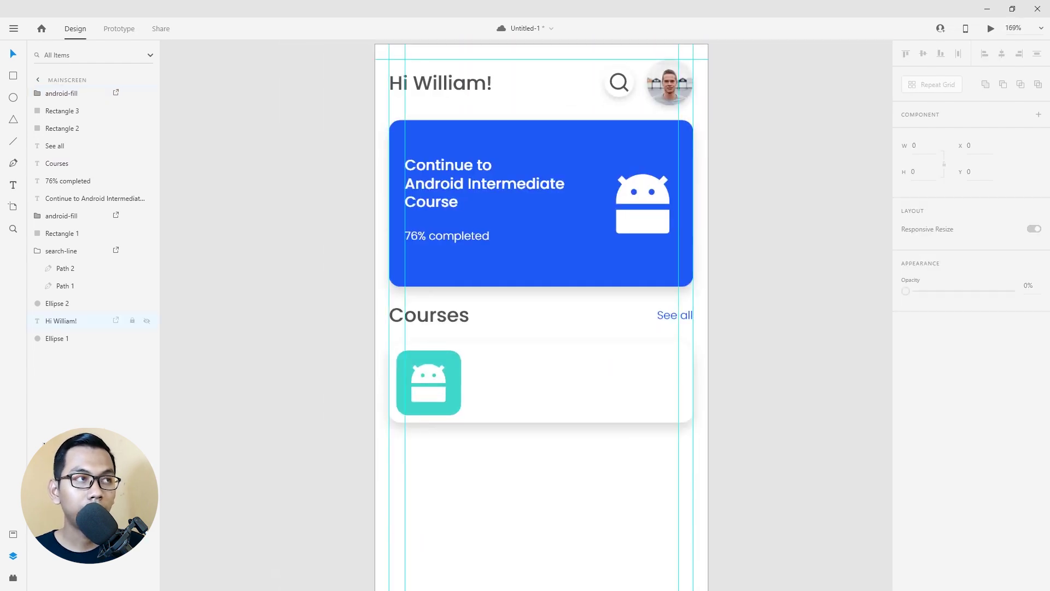
# Add 'Android Basic' text right of the icon in Medium weight.
pyautogui.click(13, 184)
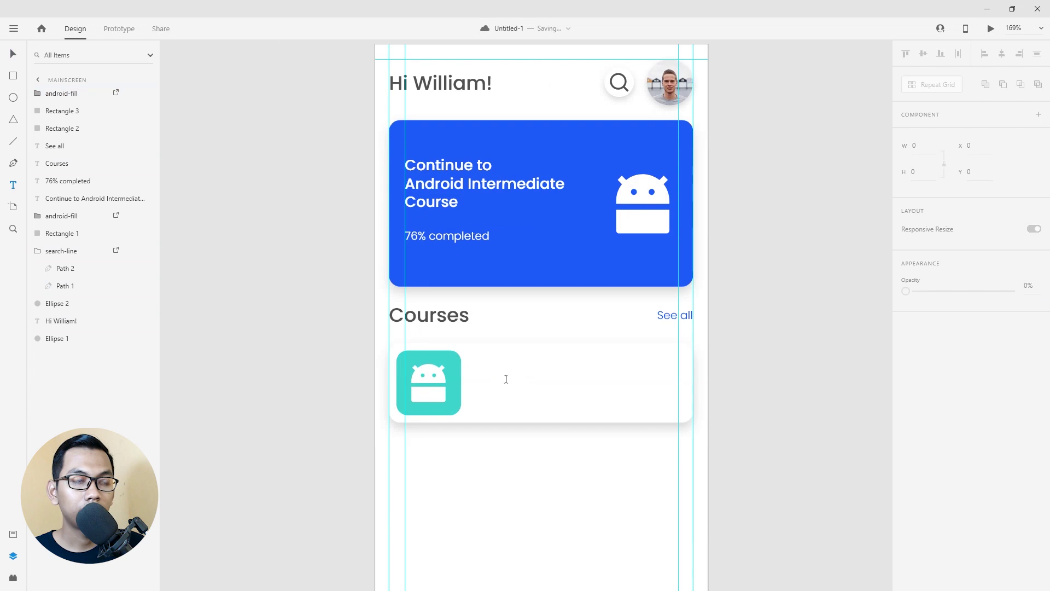
pyautogui.click(515, 376)
pyautogui.write('Android Basic')
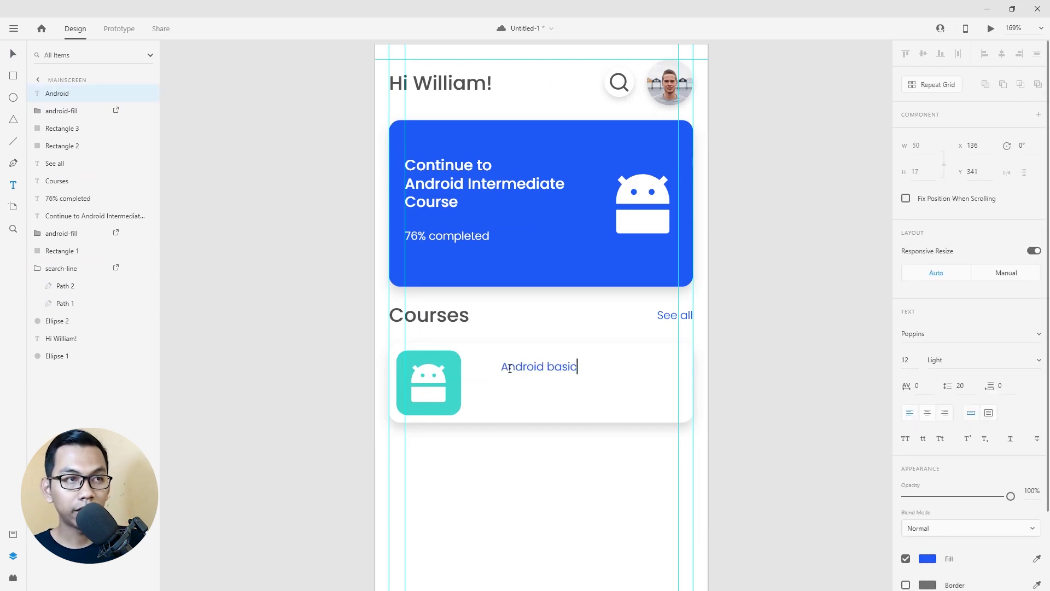
pyautogui.hotkey('ctrl', 'a')
pyautogui.click(1038, 361)
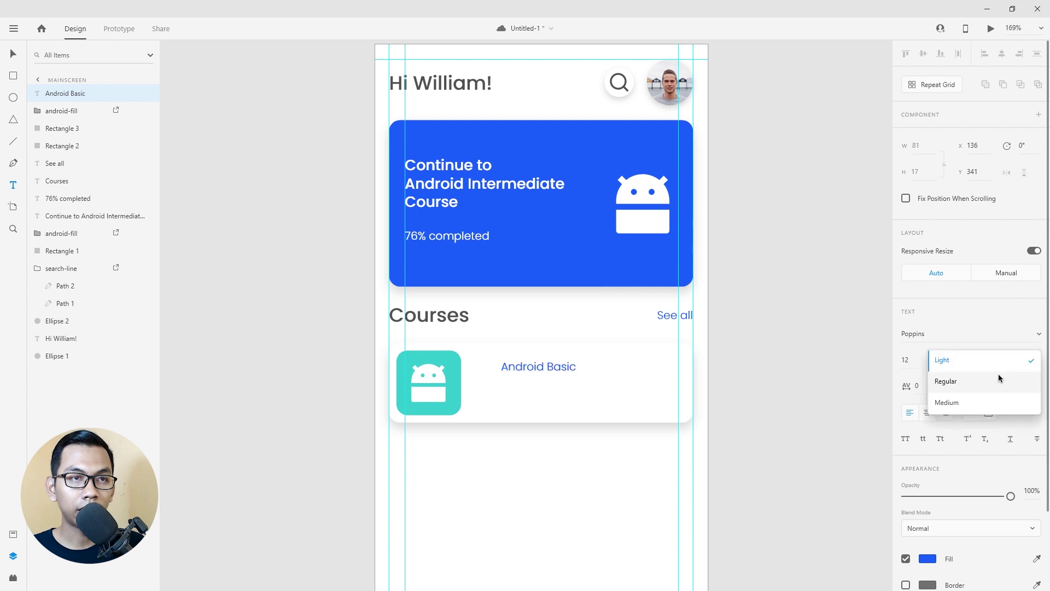
pyautogui.click(977, 401)
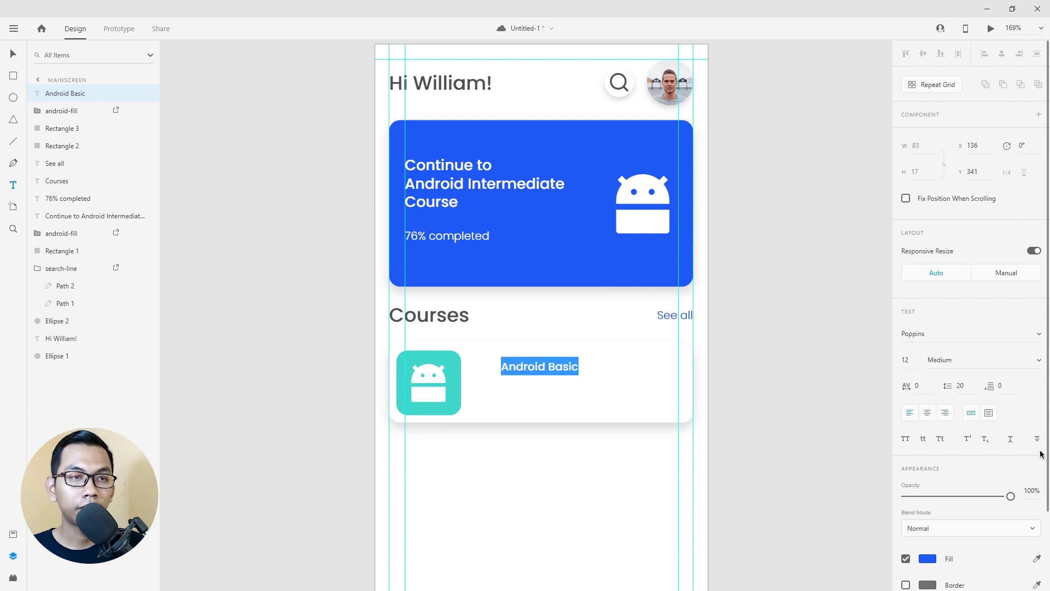
pyautogui.press('Escape')
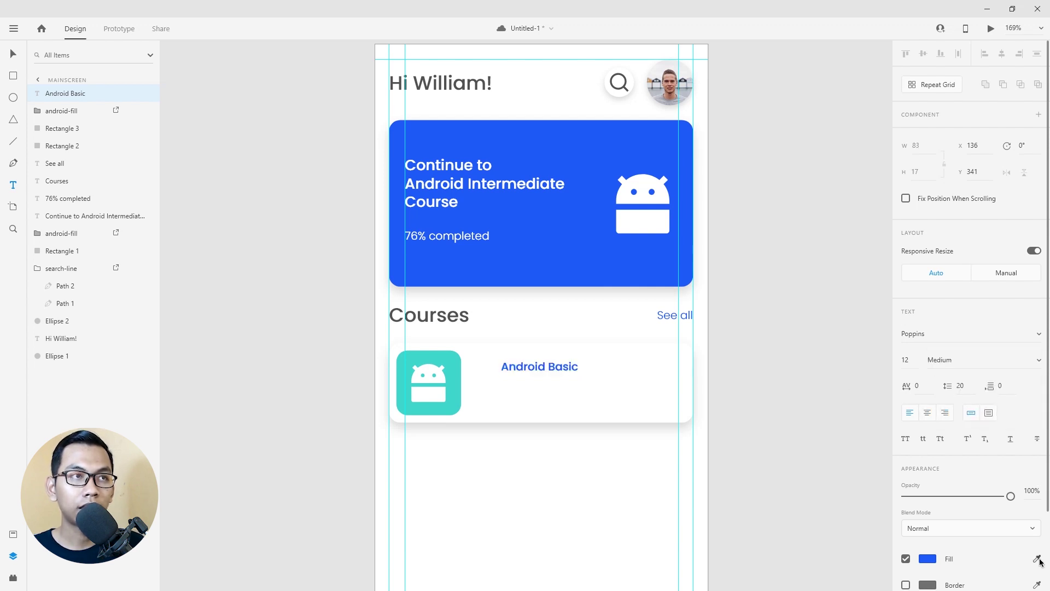
# Colour the Android Basic title dark grey #4D4D4D.
pyautogui.click(965, 355)
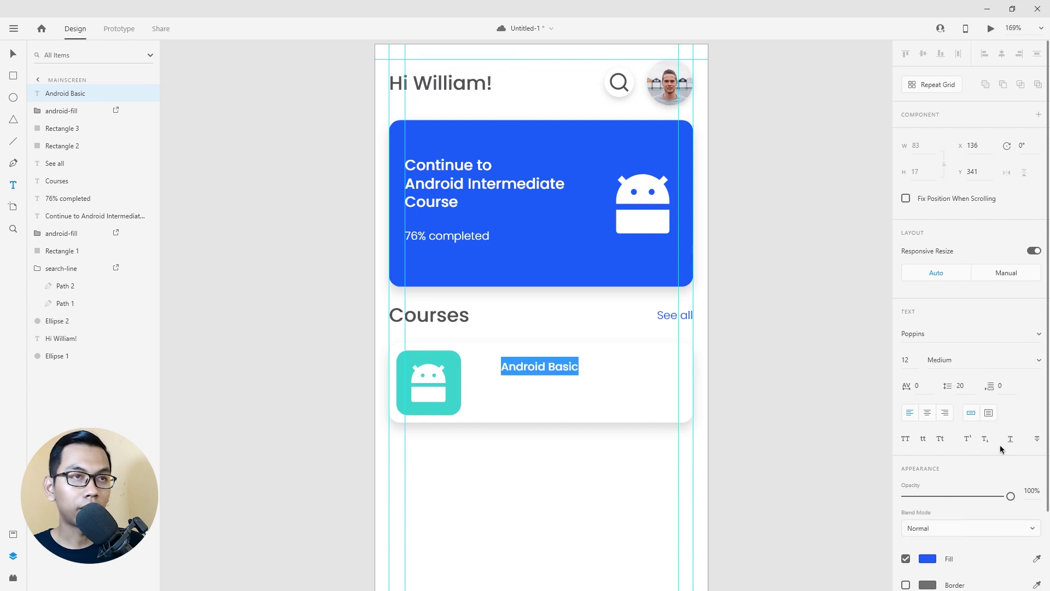
pyautogui.click(929, 559)
pyautogui.write('4D4D4D')
pyautogui.press('Return')
pyautogui.click(766, 348)
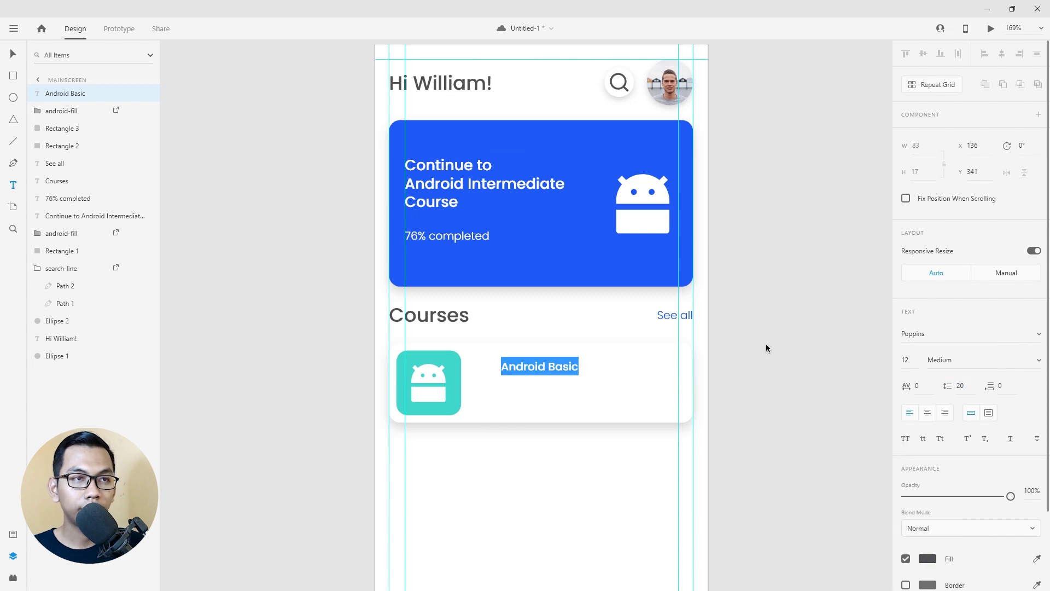
# Set the title to size 16 and move it to the card's top beside the icon.
pyautogui.scroll(5, 461, 390)
pyautogui.click(578, 344)
pyautogui.hotkey('ctrl', 'a')
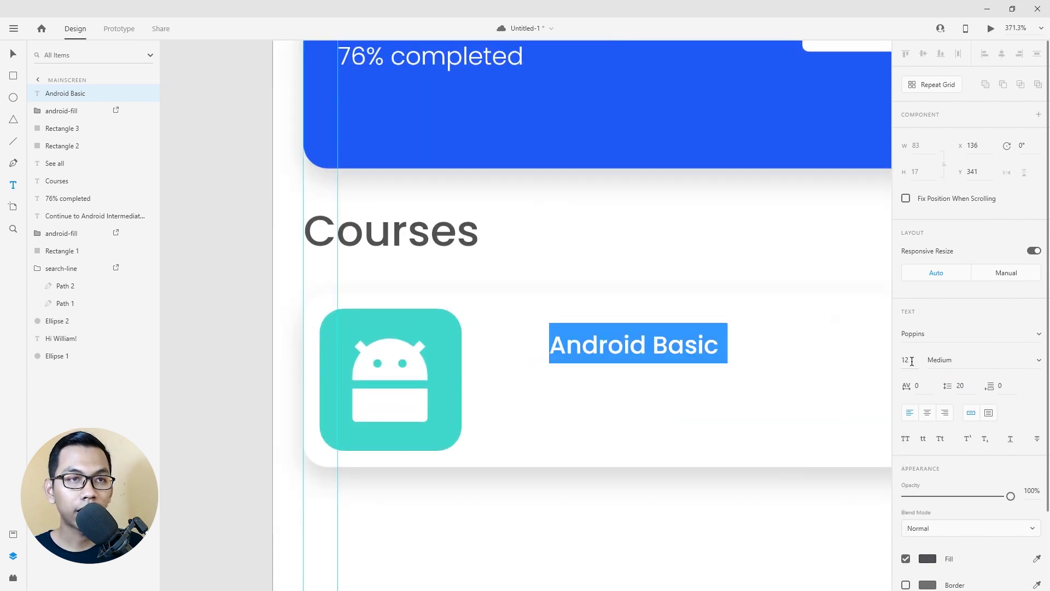
pyautogui.click(912, 361)
pyautogui.write('16\\')
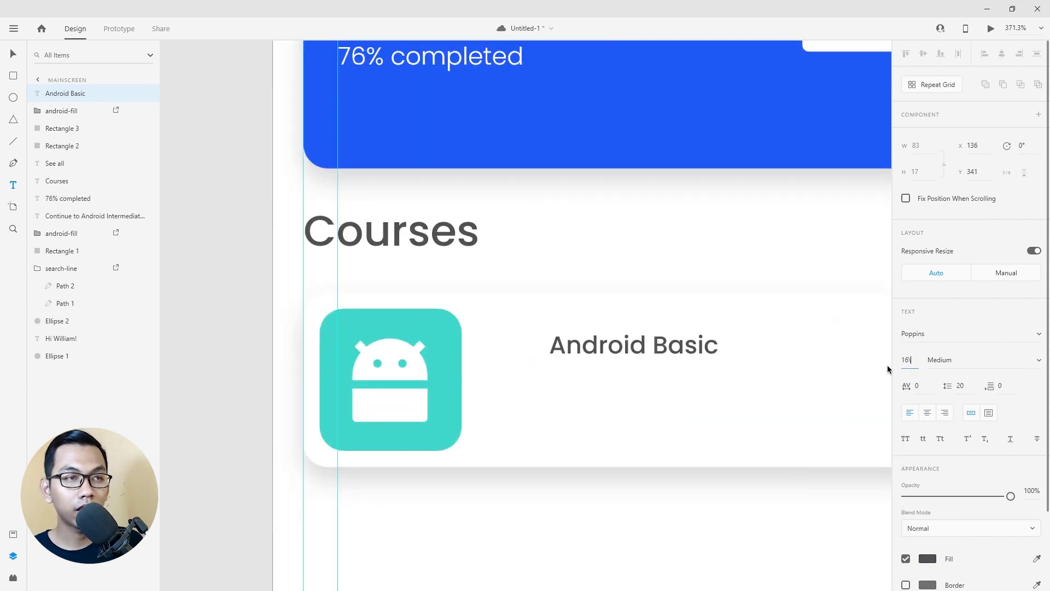
pyautogui.press('Return')
pyautogui.moveTo(633, 343)
pyautogui.mouseDown()
pyautogui.moveTo(569, 329)
pyautogui.moveTo(578, 334)
pyautogui.mouseUp()
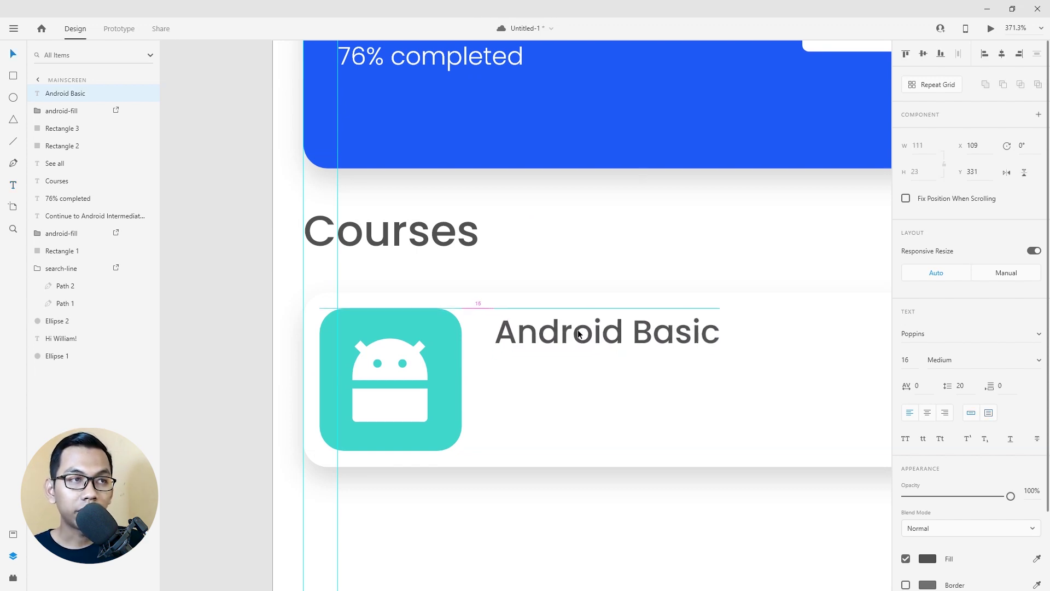
pyautogui.hscroll(2, 529, 345)
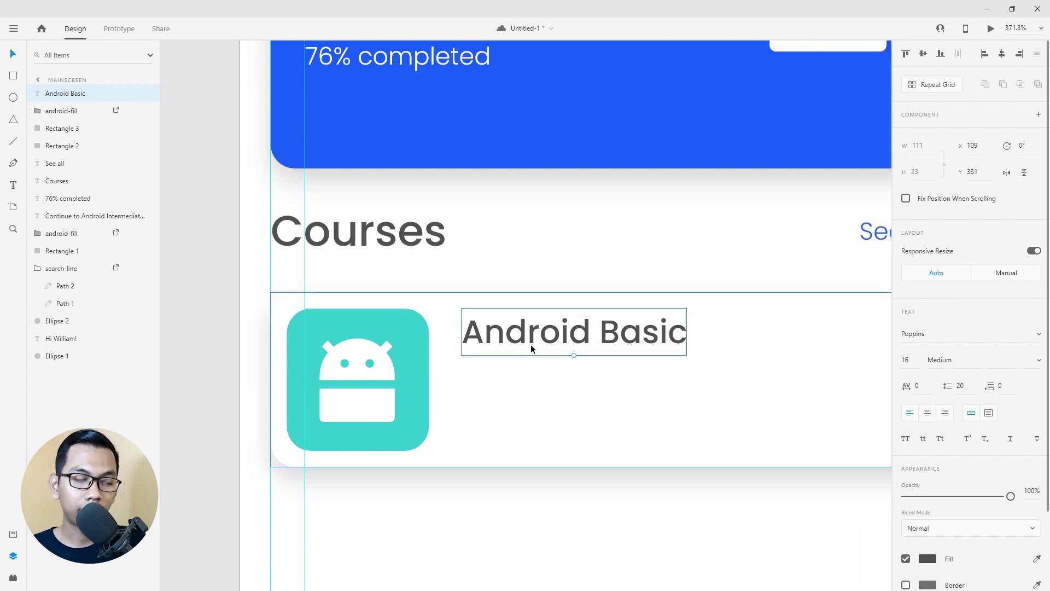
# Duplicate the title and retype it as 'Android Development, Building Layouts, Android Studio, Views'.
pyautogui.hotkey('ctrl', 'd')
pyautogui.press('Return')
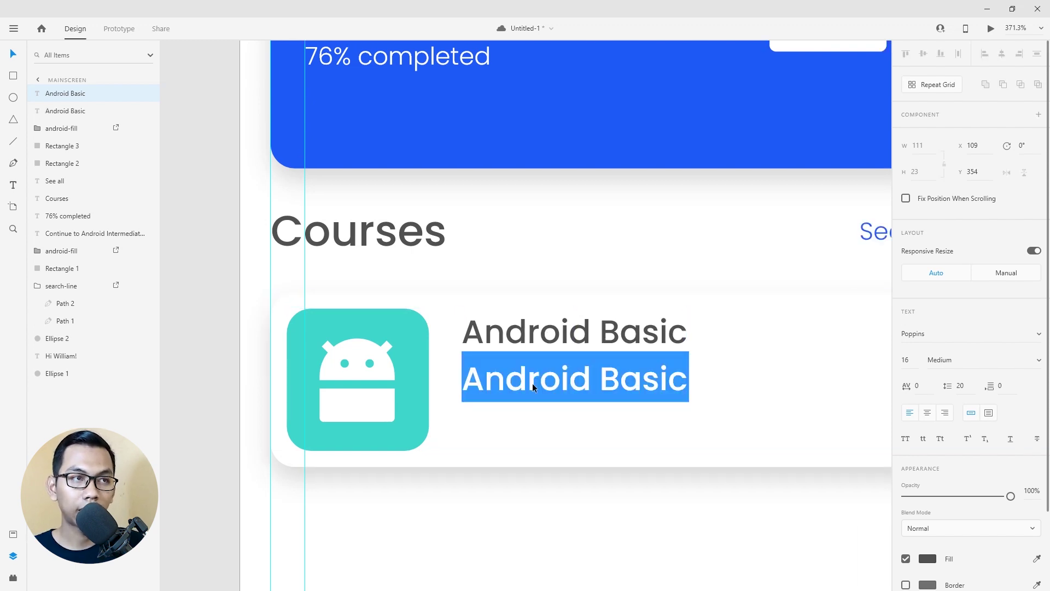
pyautogui.write('Am')
pyautogui.press('BackSpace')
pyautogui.write('ndroid D')
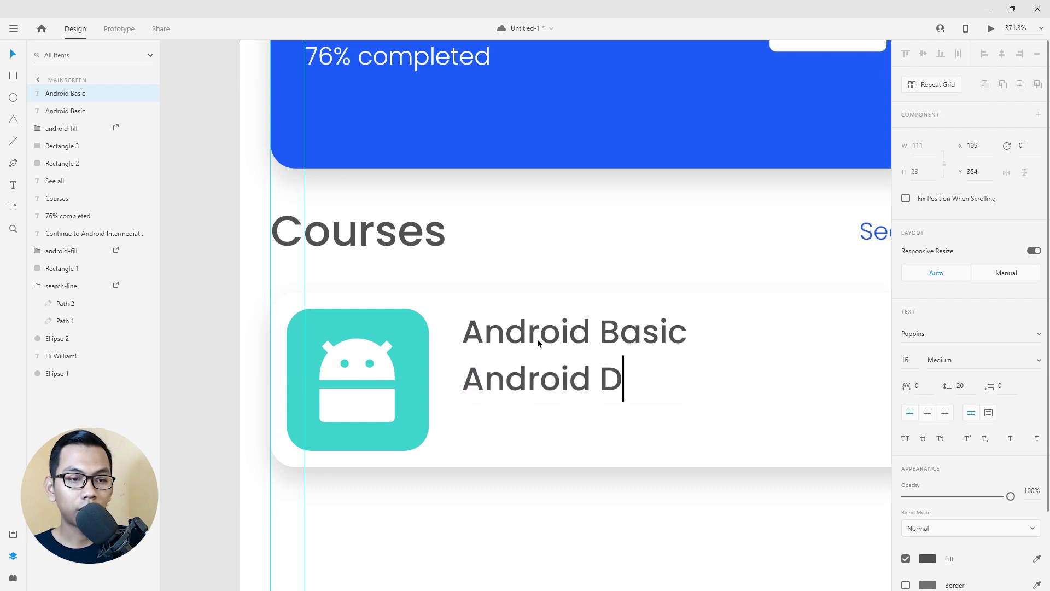
pyautogui.write('evelopment, Building Layouts, Android Studio, Vi')
# Set the description to Light weight, size 12, with line spacing 16.
pyautogui.hotkey('ctrl', 'a')
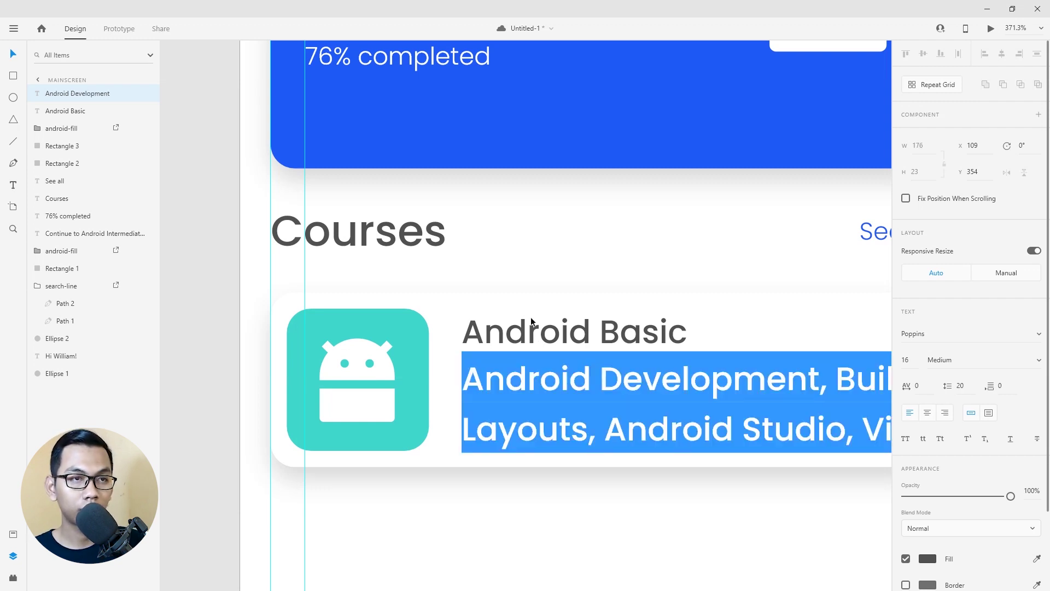
pyautogui.click(1039, 361)
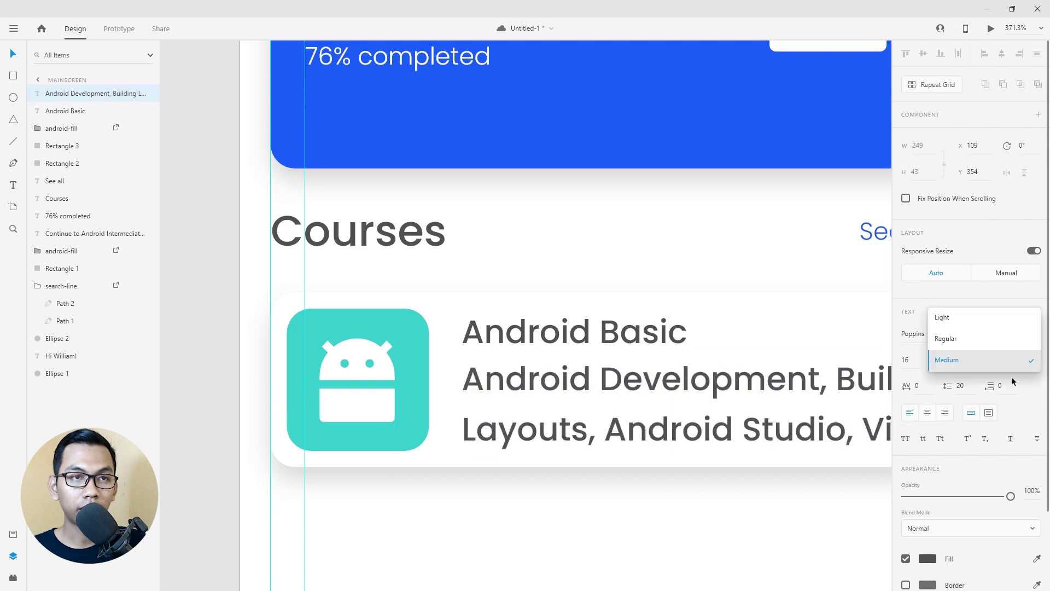
pyautogui.click(960, 318)
pyautogui.click(898, 361)
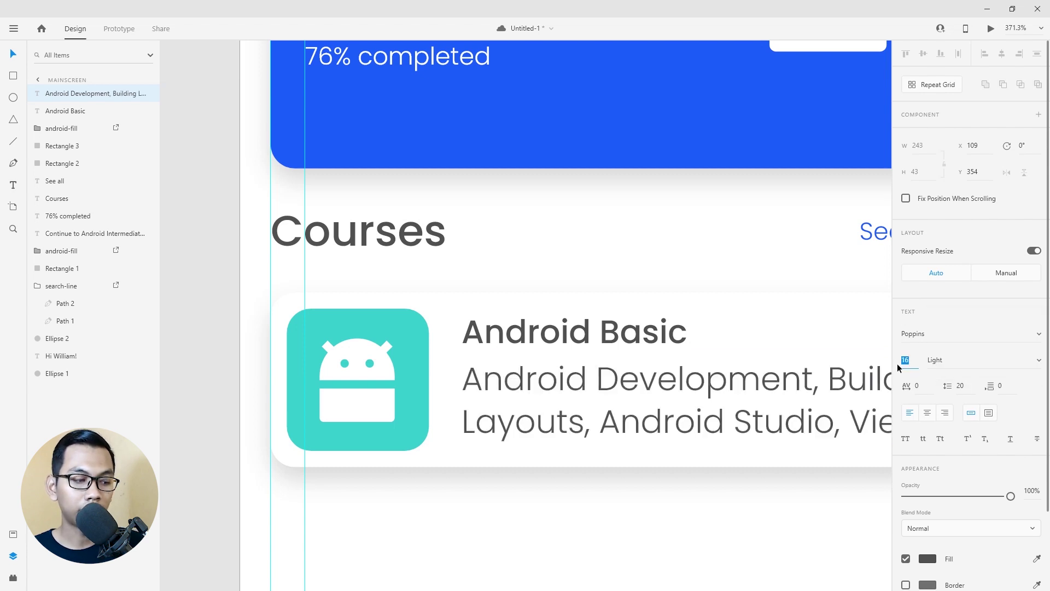
pyautogui.write('12')
pyautogui.press('Return')
pyautogui.click(960, 385)
pyautogui.write('16')
pyautogui.press('Return')
pyautogui.press('Escape')
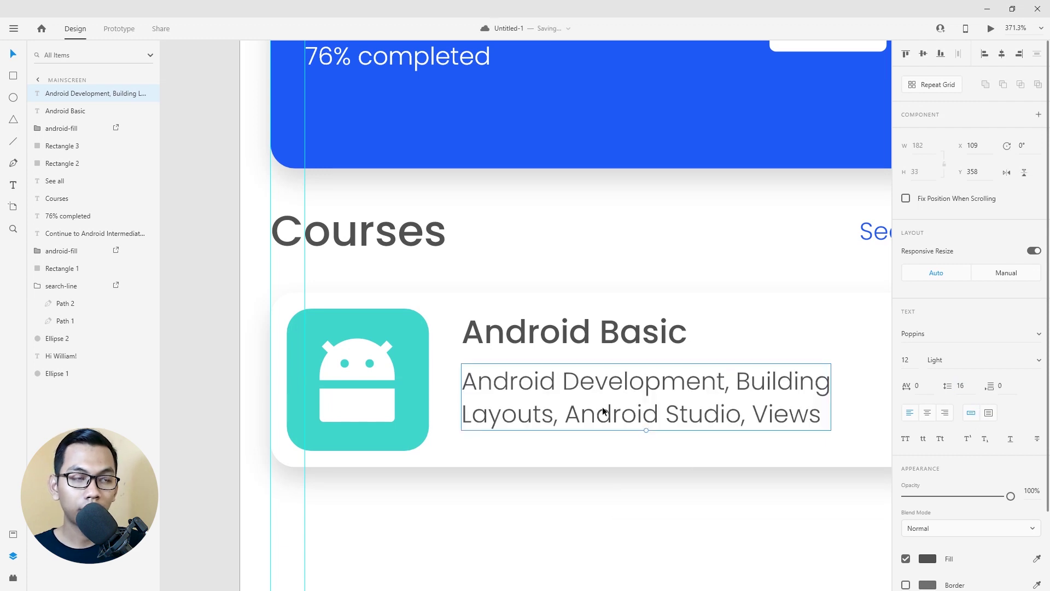
# Lighten the description's fill to light grey #989898.
pyautogui.scroll(-3, 973, 437)
pyautogui.click(928, 465)
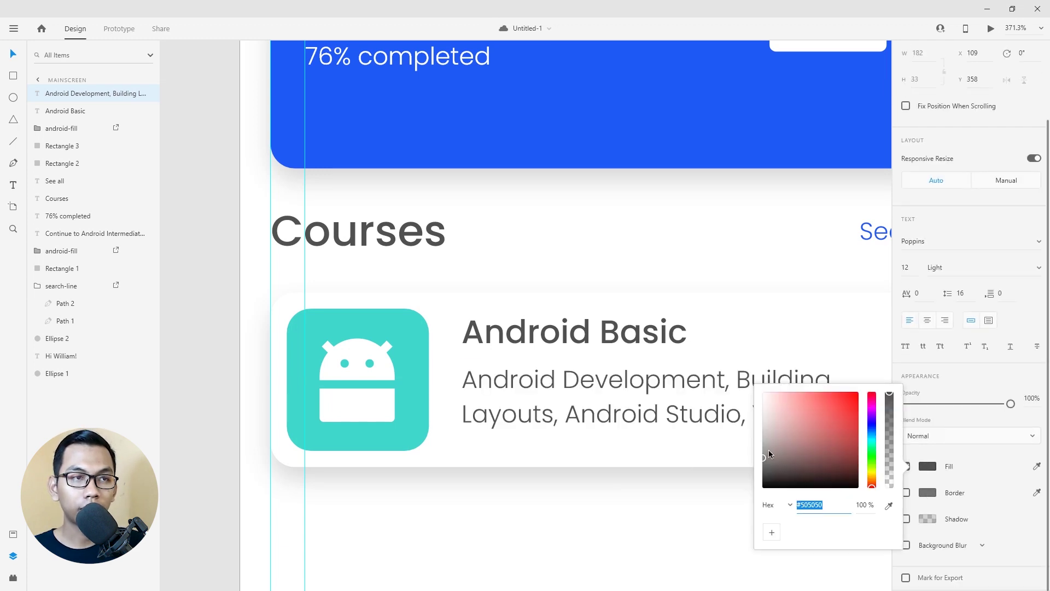
pyautogui.moveTo(765, 455); pyautogui.dragTo(751, 440)
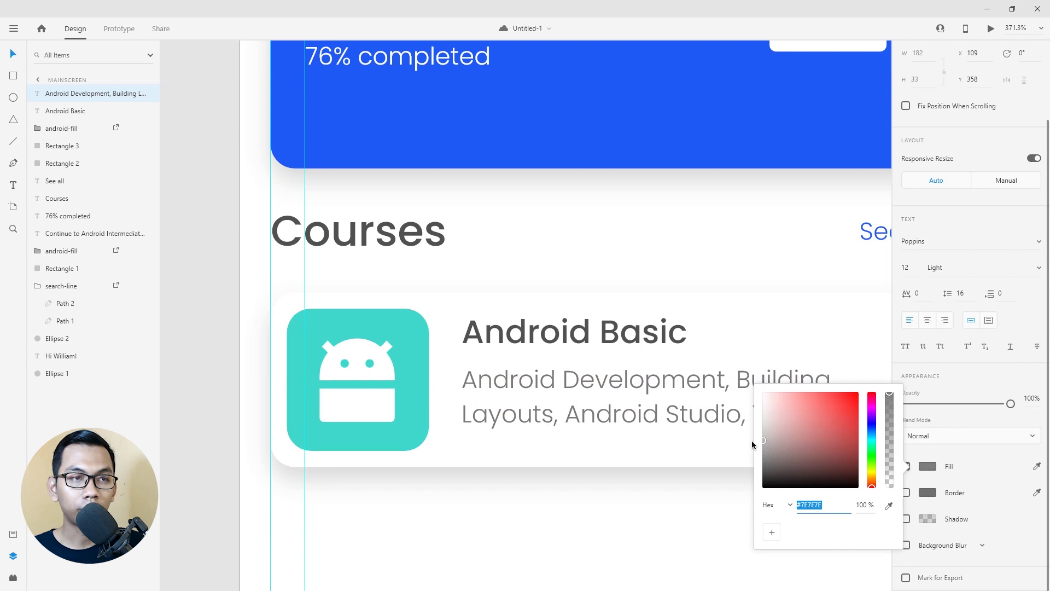
pyautogui.moveTo(752, 441); pyautogui.dragTo(749, 431)
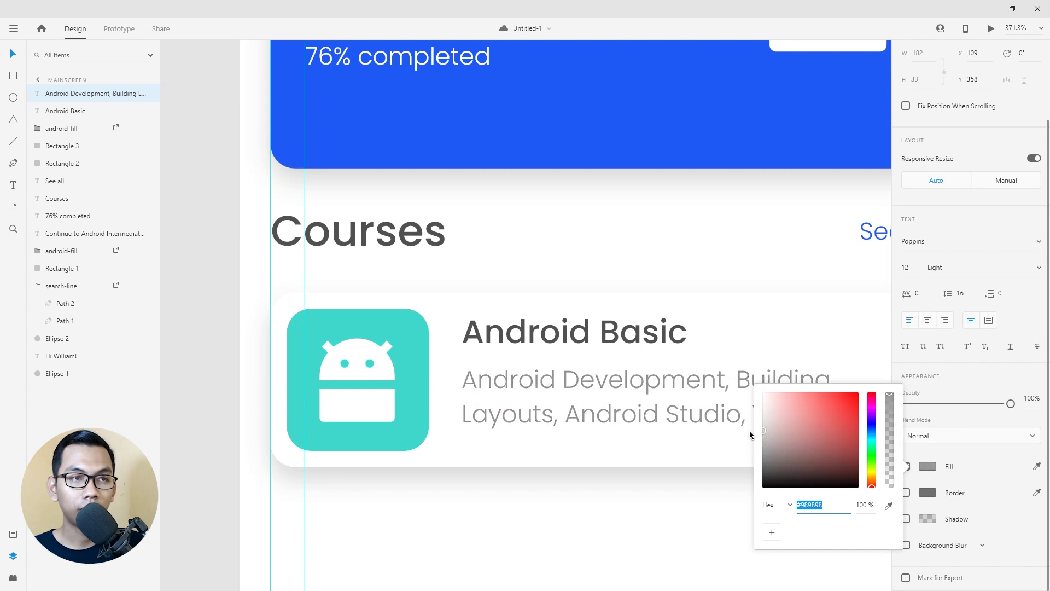
pyautogui.click(578, 546)
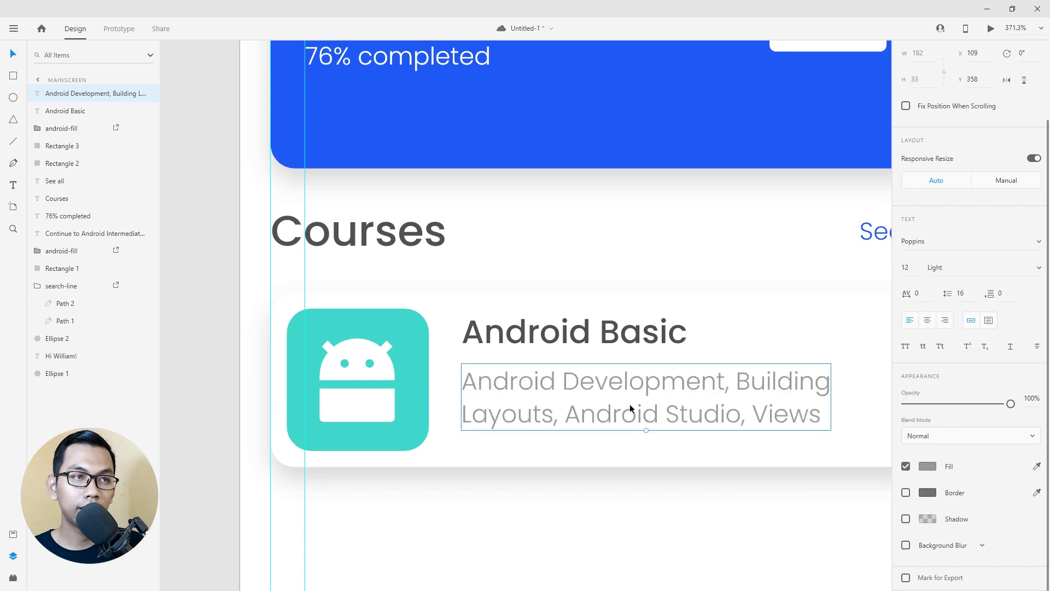
pyautogui.scroll(-3, 541, 428)
pyautogui.scroll(3, 535, 423)
# Position the description snugly beneath the Android Basic title.
pyautogui.moveTo(536, 401)
pyautogui.mouseDown()
pyautogui.moveTo(534, 368)
pyautogui.moveTo(532, 382)
pyautogui.mouseUp()
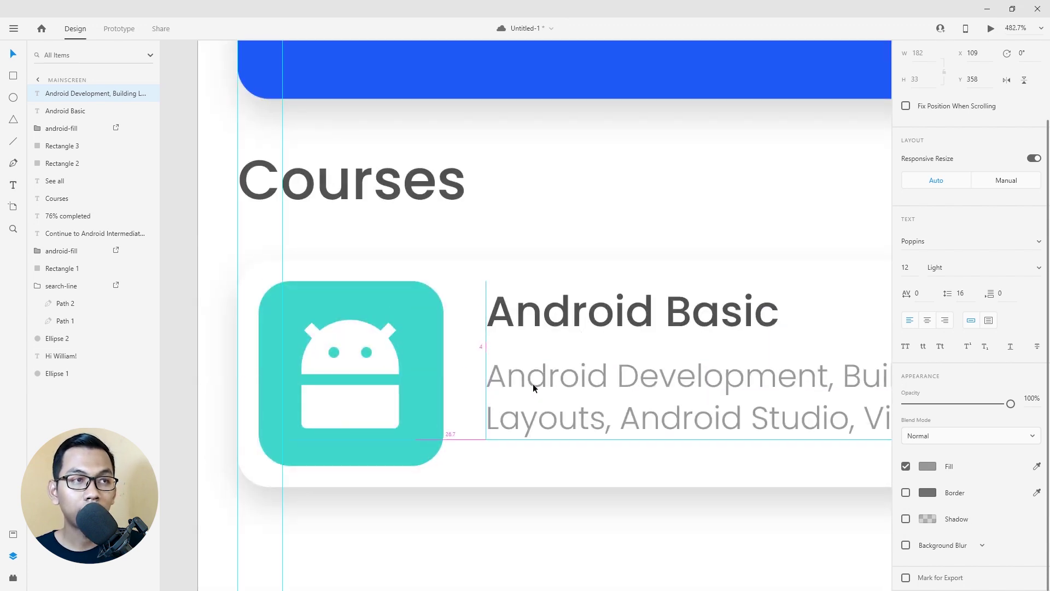
pyautogui.moveTo(533, 387); pyautogui.dragTo(533, 395)
pyautogui.keyDown('shift'); pyautogui.click(551, 327); pyautogui.keyUp('shift')
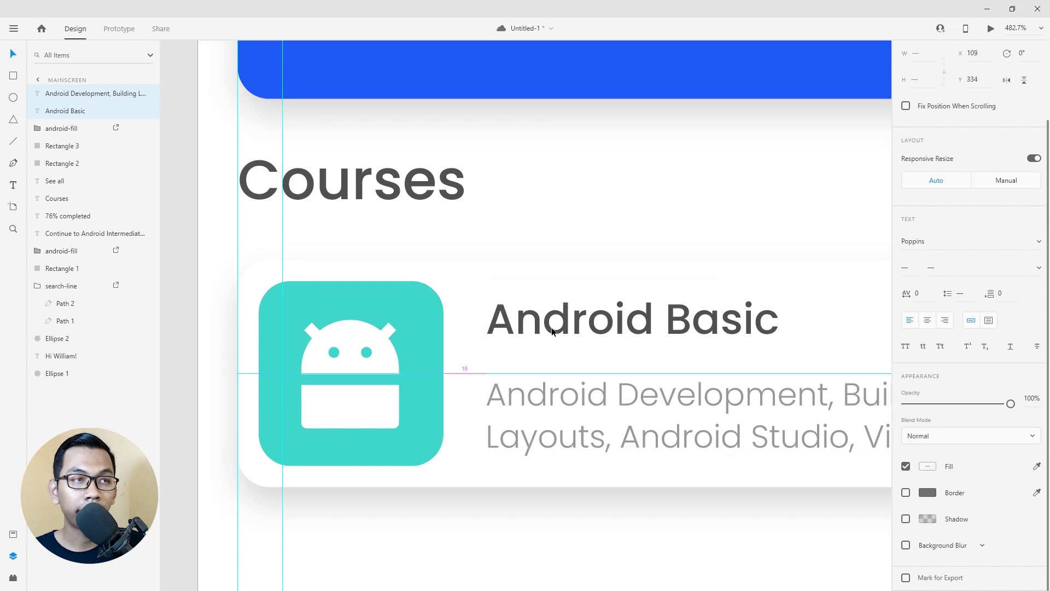
pyautogui.scroll(-3, 438, 356)
pyautogui.click(653, 522)
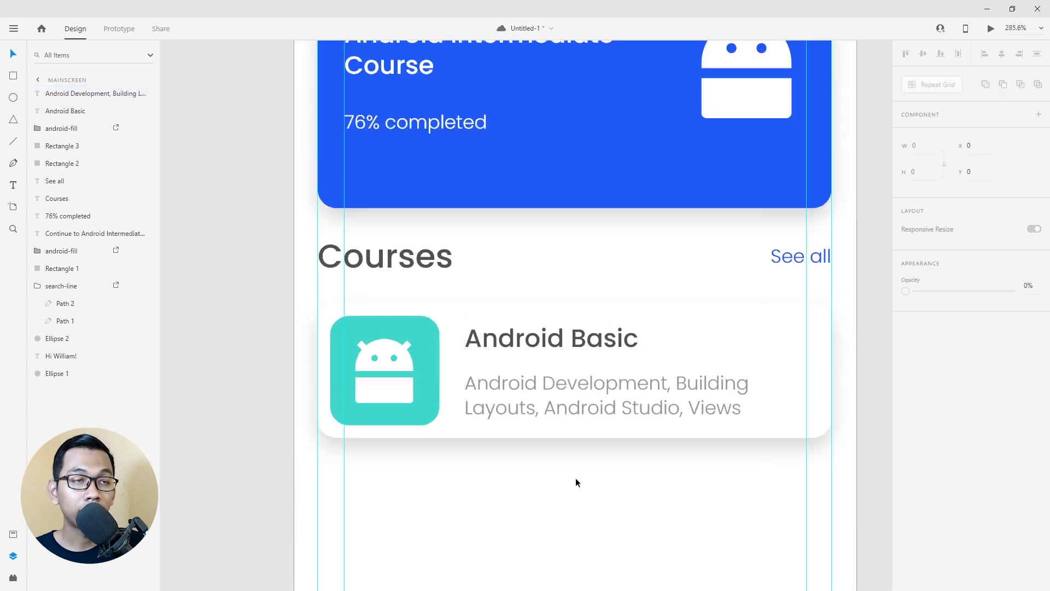
pyautogui.scroll(2, 547, 453)
pyautogui.click(517, 457)
pyautogui.moveTo(517, 454)
pyautogui.mouseDown()
pyautogui.moveTo(517, 445)
pyautogui.moveTo(540, 452)
pyautogui.mouseUp()
pyautogui.keyDown('shift'); pyautogui.click(538, 404); pyautogui.keyUp('shift')
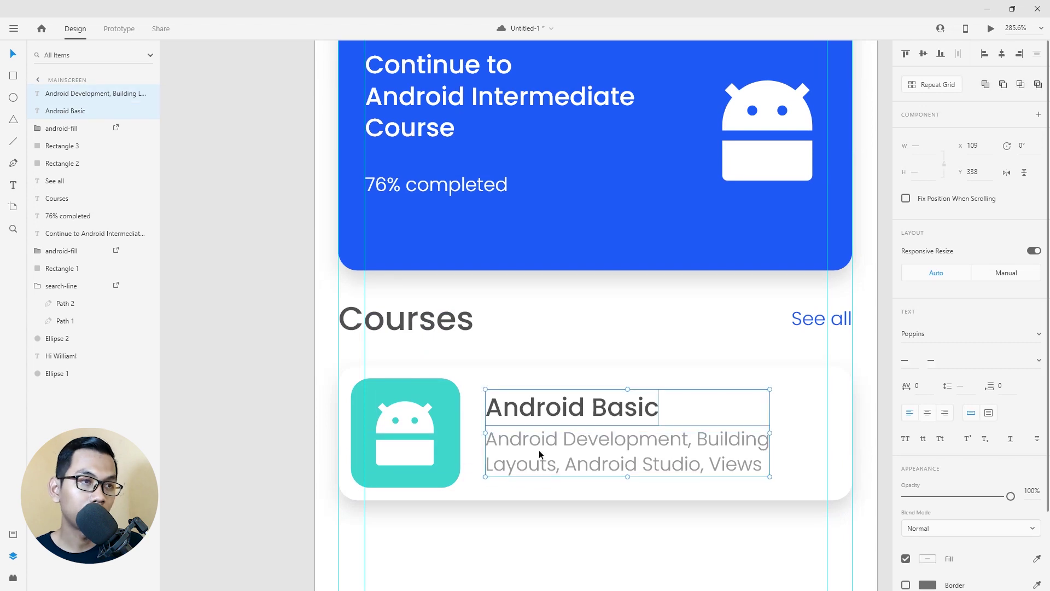
pyautogui.click(750, 535)
pyautogui.hotkey('ctrl', '0')
pyautogui.scroll(3, 665, 455)
# Select the square, icon, title, description and card layers and group them.
pyautogui.click(701, 389)
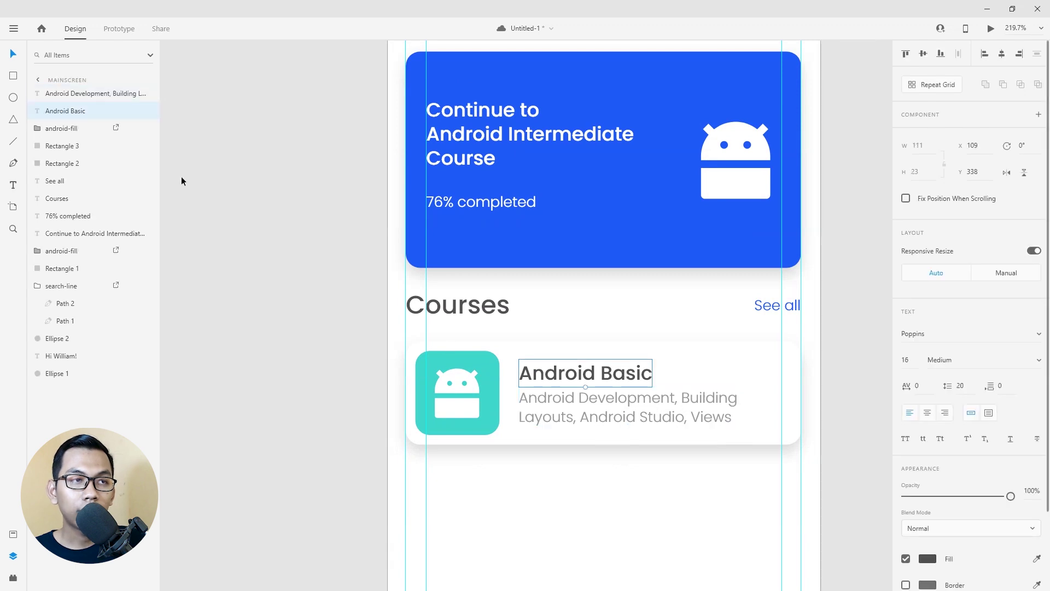
pyautogui.keyDown('shift'); pyautogui.click(62, 111); pyautogui.keyUp('shift')
pyautogui.keyDown('shift'); pyautogui.click(61, 145); pyautogui.keyUp('shift')
pyautogui.keyDown('shift'); pyautogui.click(60, 164); pyautogui.keyUp('shift')
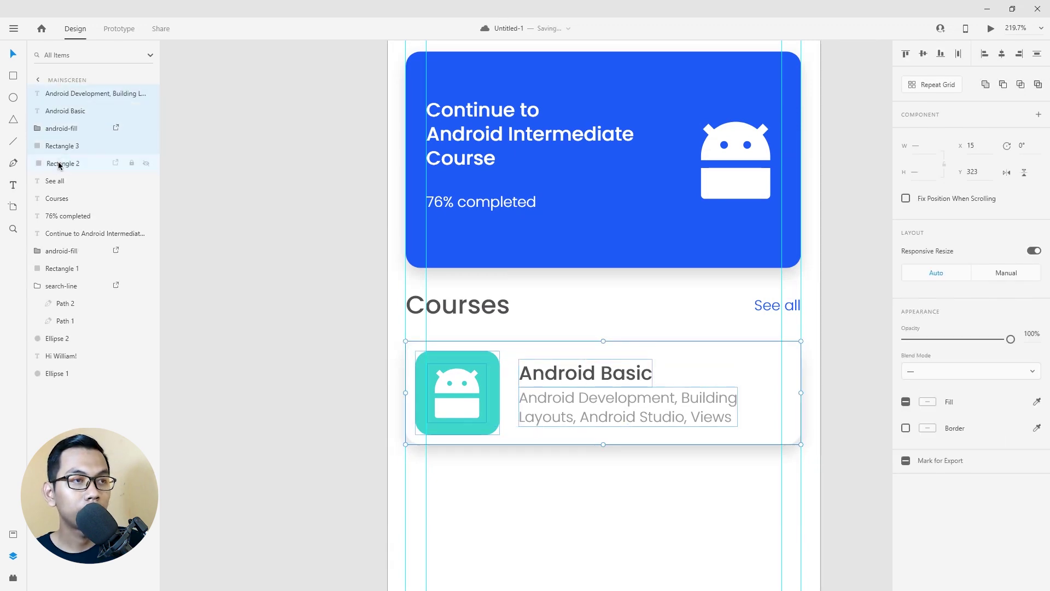
pyautogui.rightClick(60, 165)
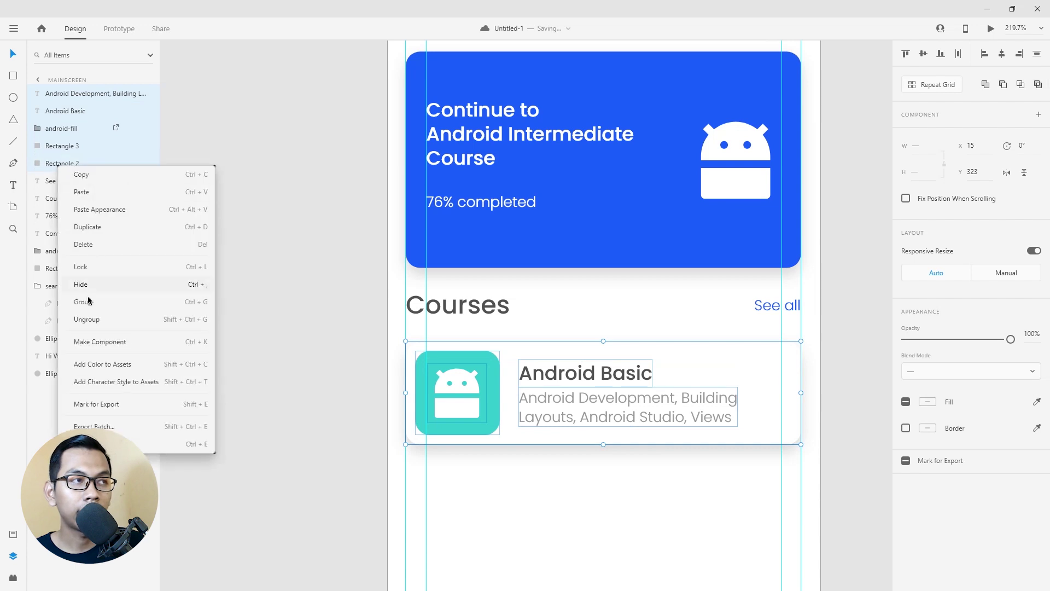
pyautogui.click(82, 300)
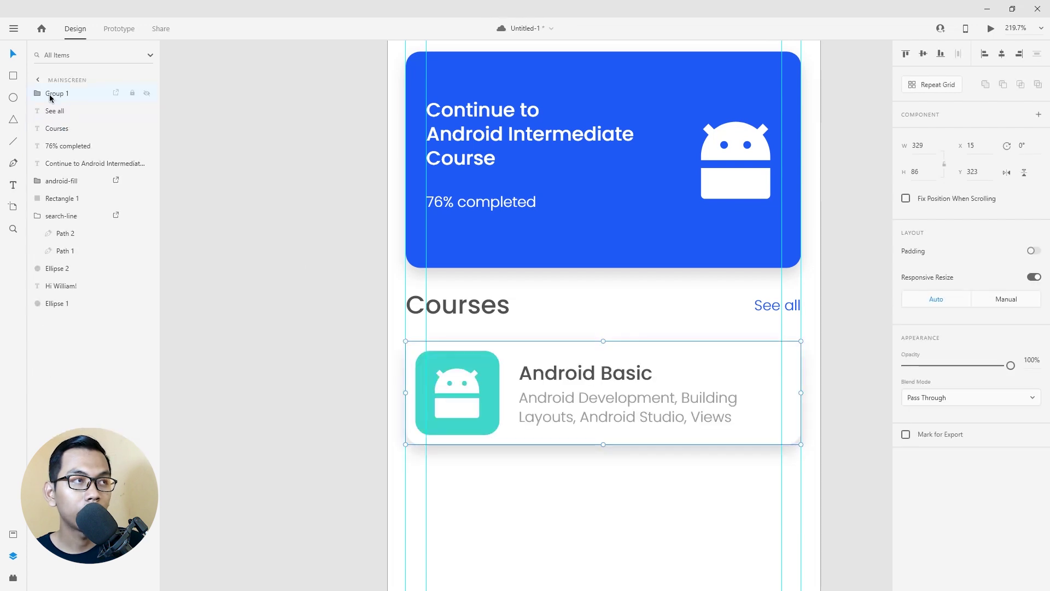
# Rename the course card group to android_basic.
pyautogui.doubleClick(55, 93)
pyautogui.write('android_basic')
pyautogui.press('Return')
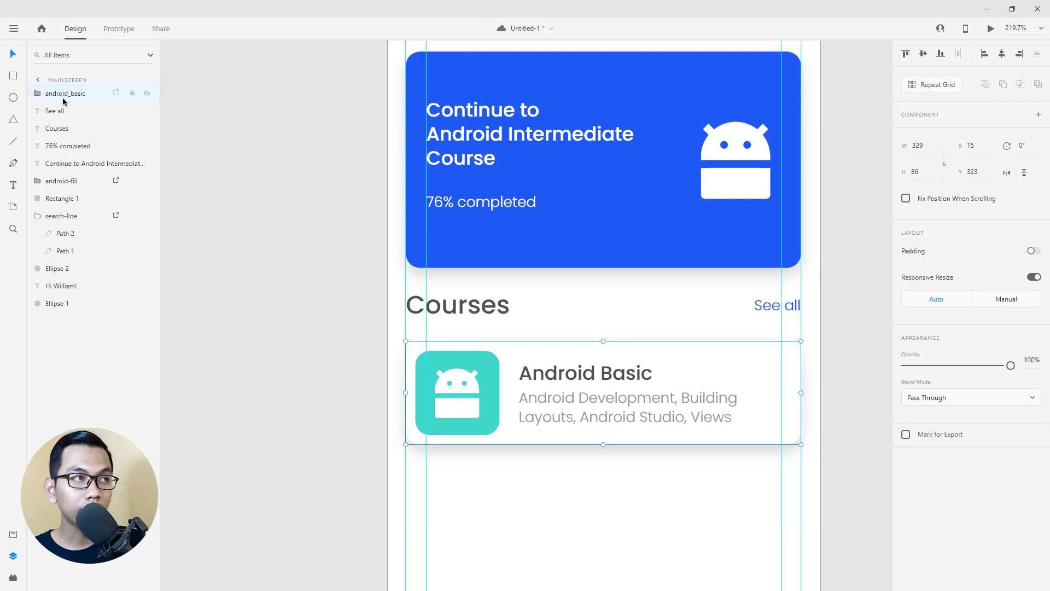
# Duplicate the card and place the copy evenly spaced below the first.
pyautogui.hotkey('ctrl', 'd')
pyautogui.scroll(-2, 477, 330)
pyautogui.moveTo(478, 327); pyautogui.dragTo(472, 442)
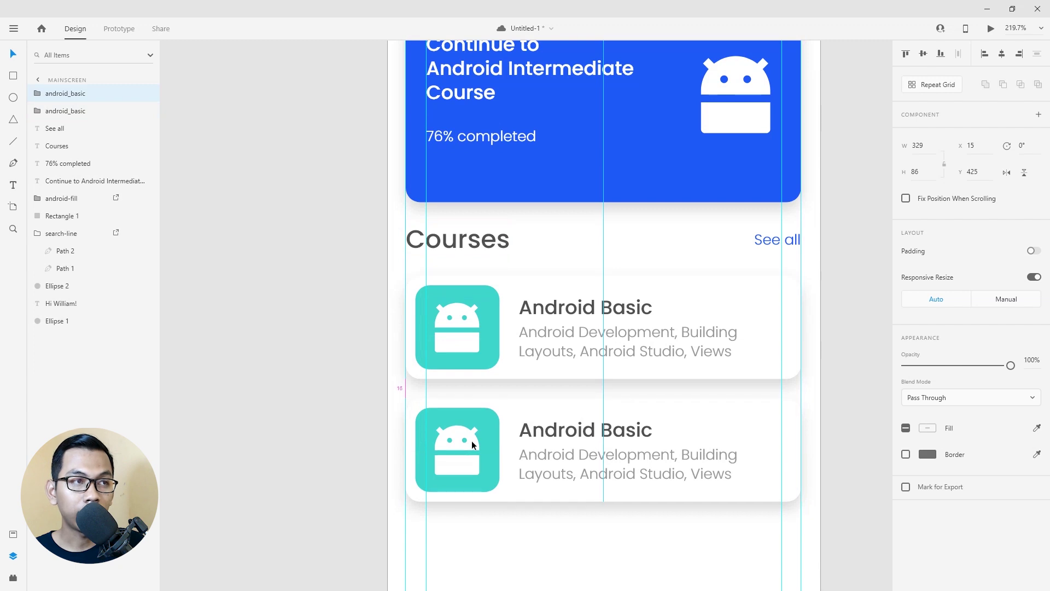
pyautogui.moveTo(471, 442); pyautogui.dragTo(472, 442)
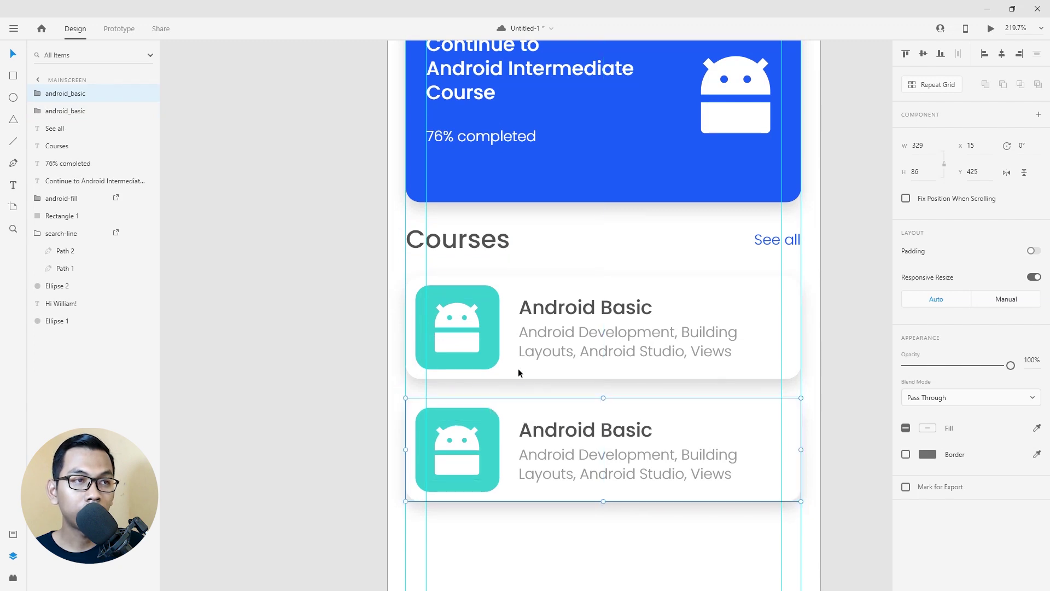
pyautogui.scroll(-5, 513, 363)
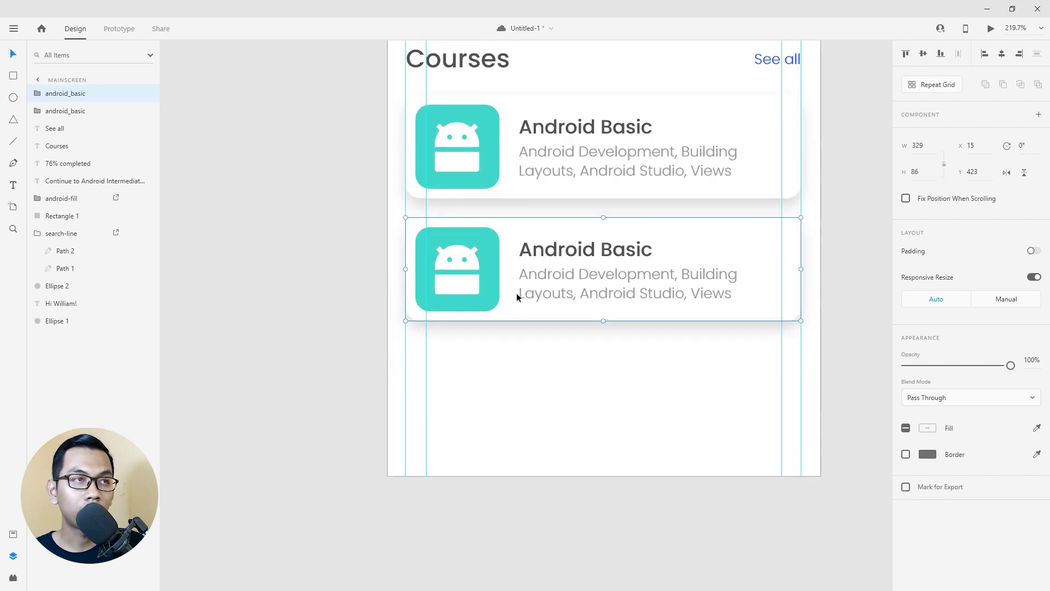
pyautogui.moveTo(516, 293); pyautogui.dragTo(517, 287)
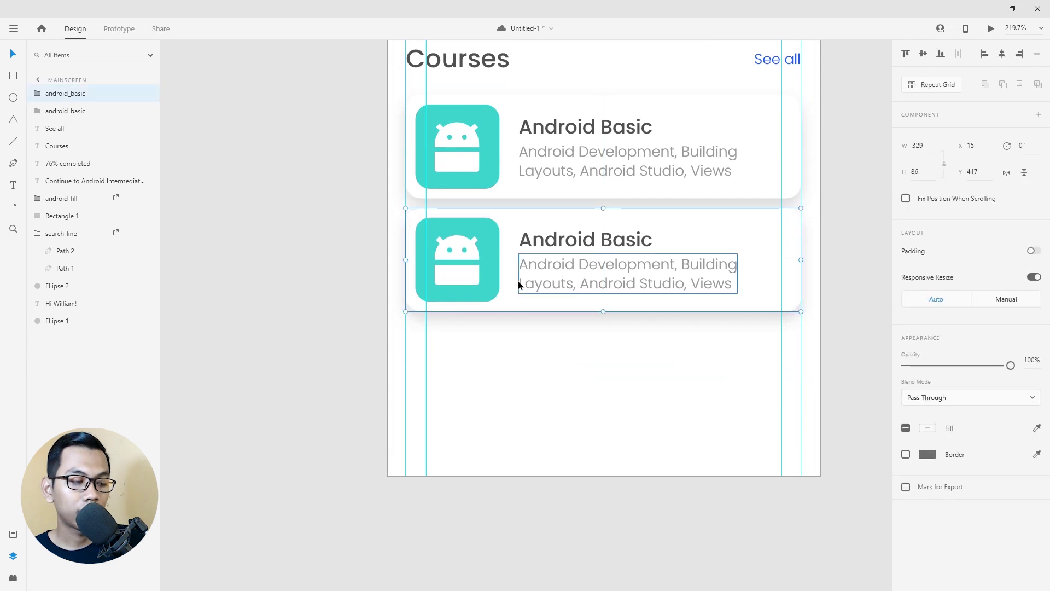
# Add a third card below the second, save, and draw a rectangle across the artboard bottom.
pyautogui.hotkey('ctrl', 'd')
pyautogui.moveTo(511, 265); pyautogui.dragTo(508, 366)
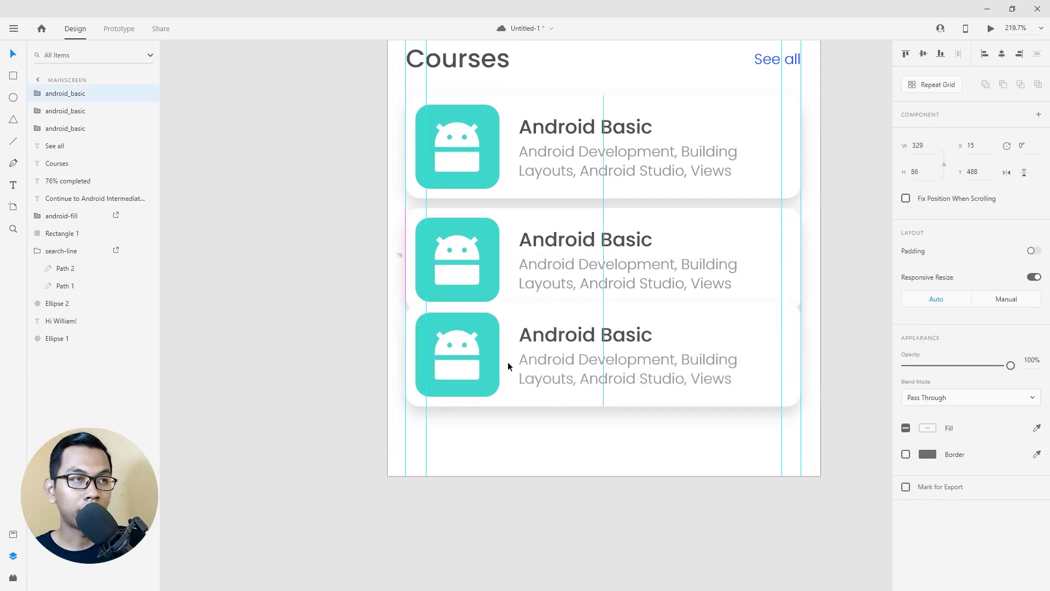
pyautogui.click(825, 366)
pyautogui.scroll(-3, 825, 366)
pyautogui.scroll(3, 824, 366)
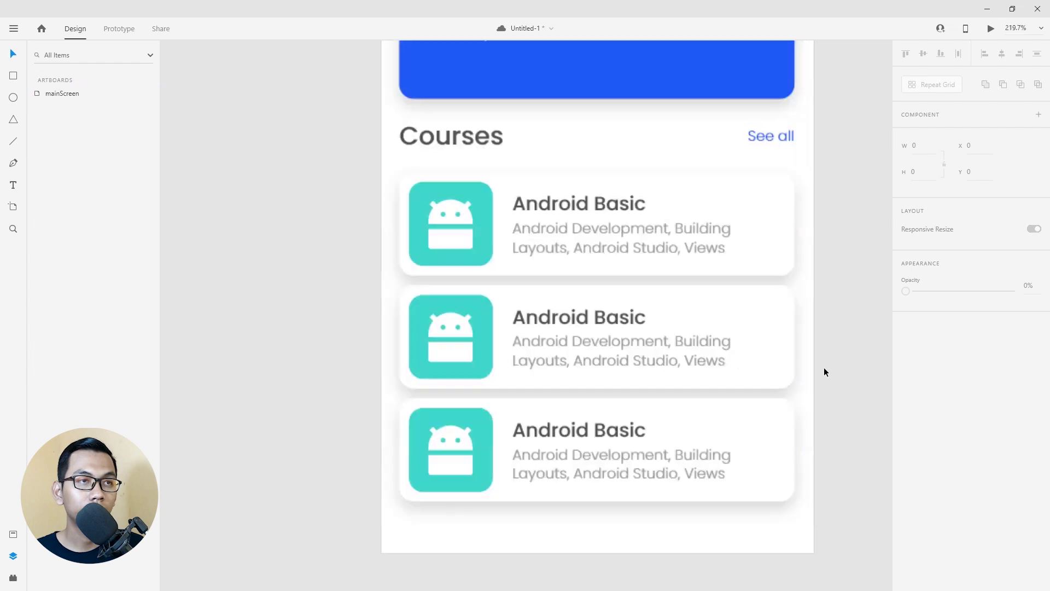
pyautogui.hotkey('ctrl', 's')
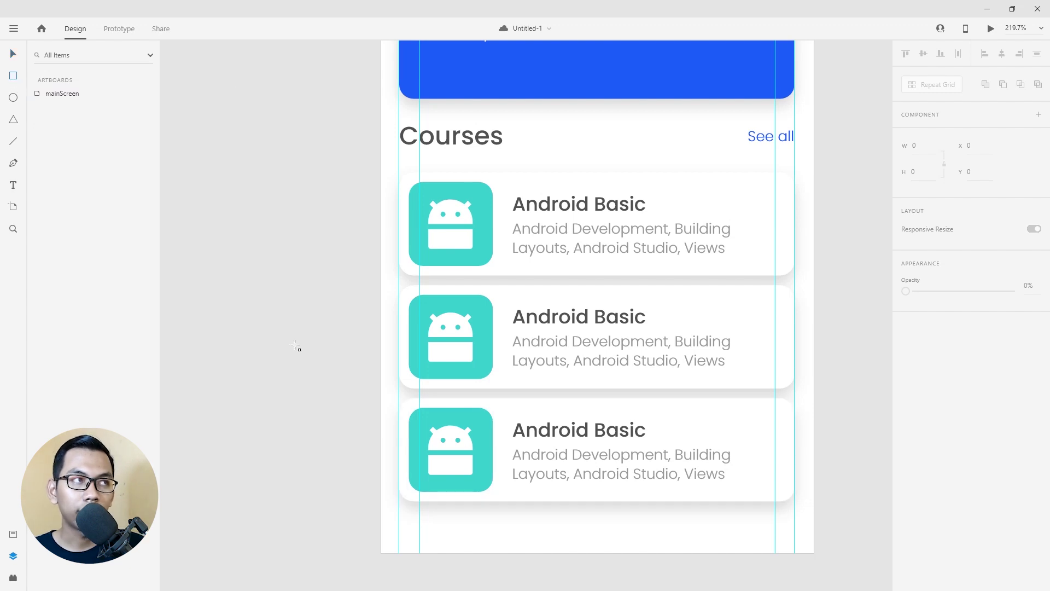
pyautogui.moveTo(379, 488); pyautogui.dragTo(813, 553)
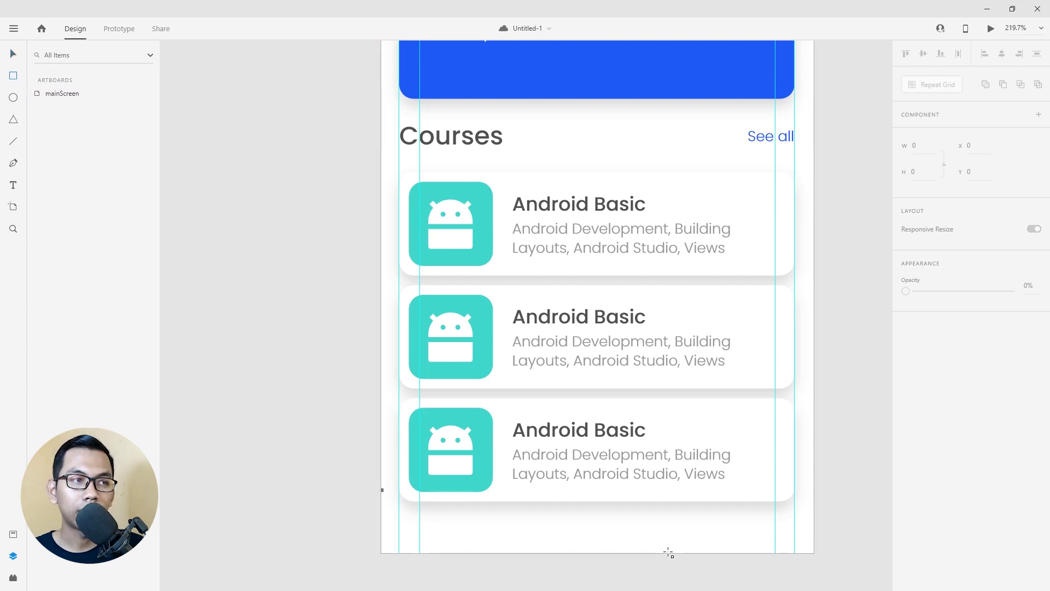
# Make the rectangle a 50-high borderless bar at the artboard bottom with a drop shadow.
pyautogui.click(916, 172)
pyautogui.write('50')
pyautogui.press('Return')
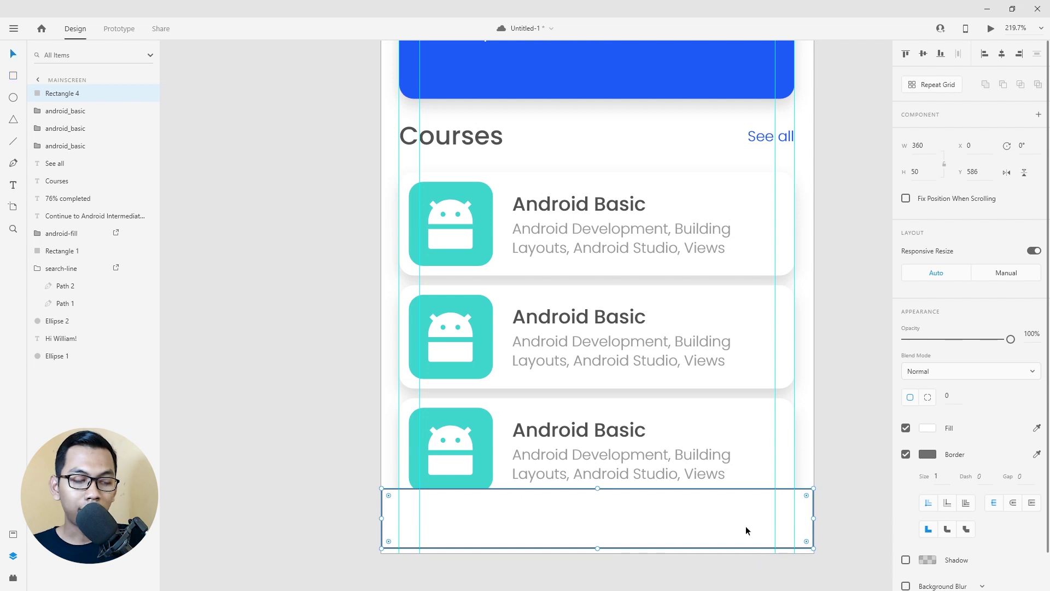
pyautogui.moveTo(746, 528); pyautogui.dragTo(746, 530)
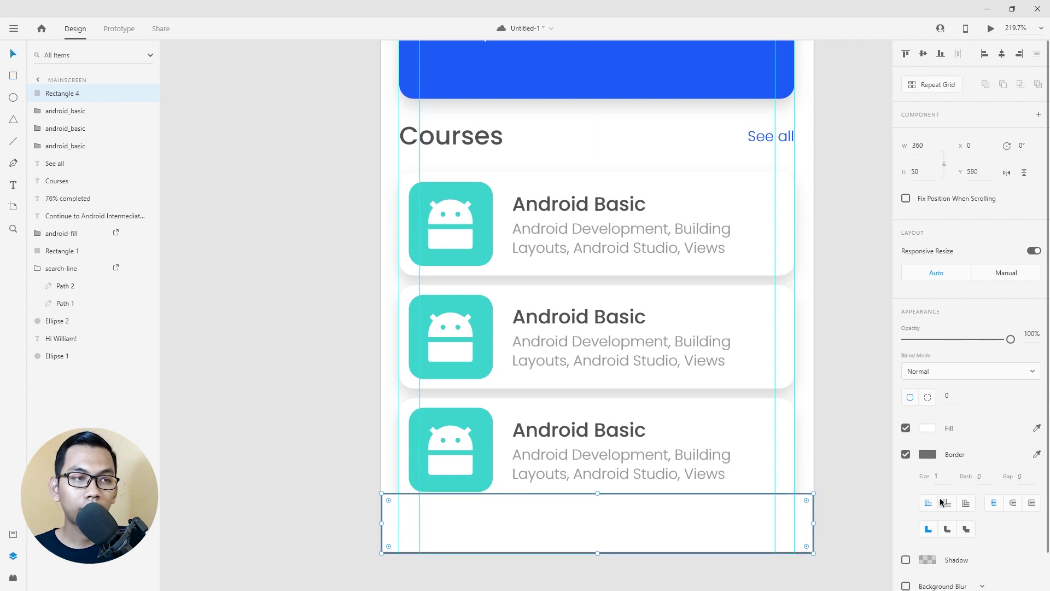
pyautogui.click(906, 455)
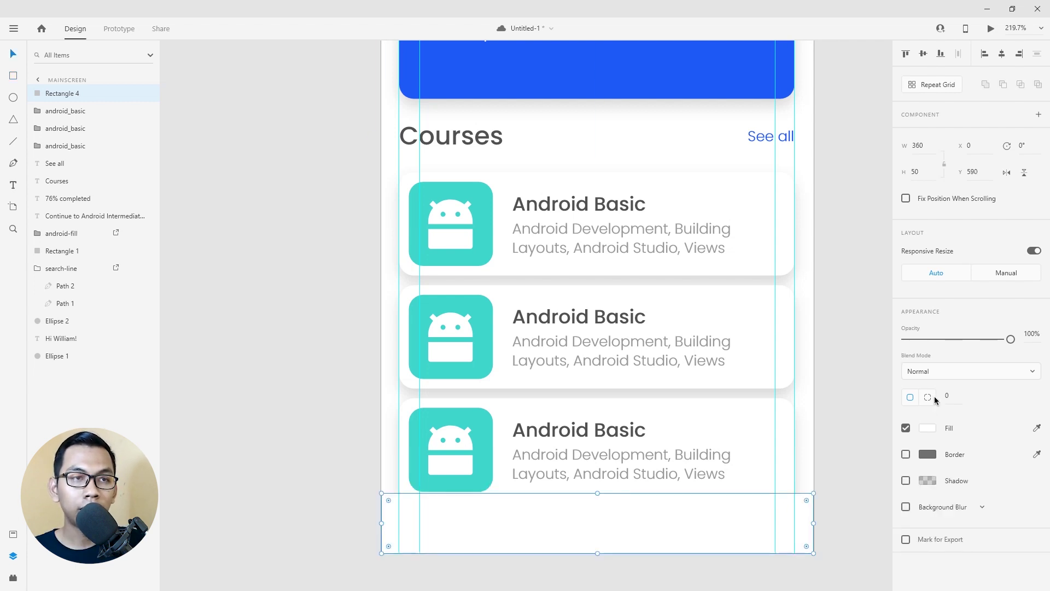
pyautogui.click(906, 481)
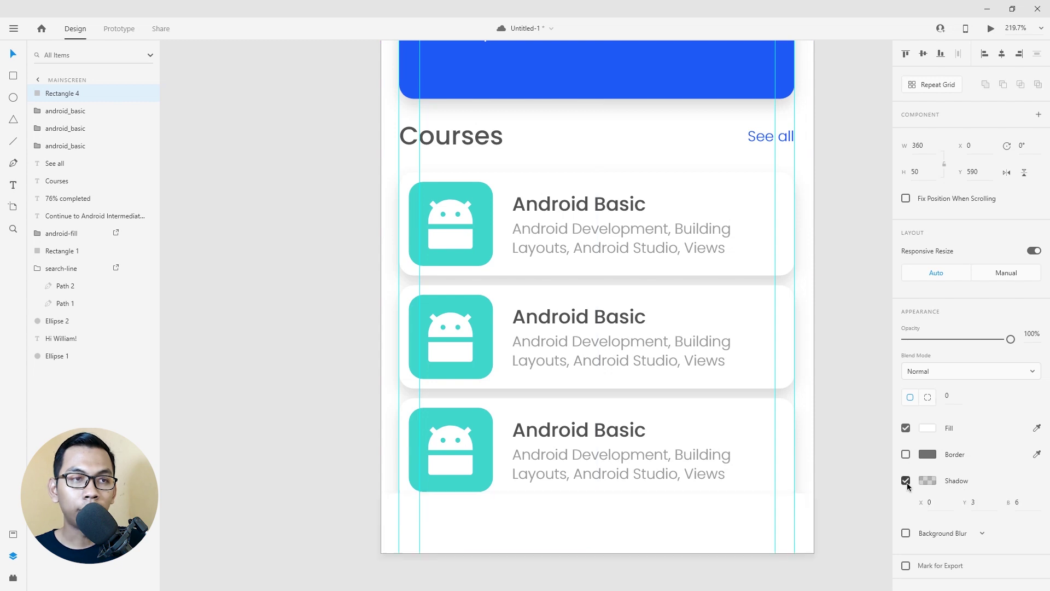
# Tune the bar's upward shadow to Y offset -3 and blur 6.
pyautogui.click(967, 503)
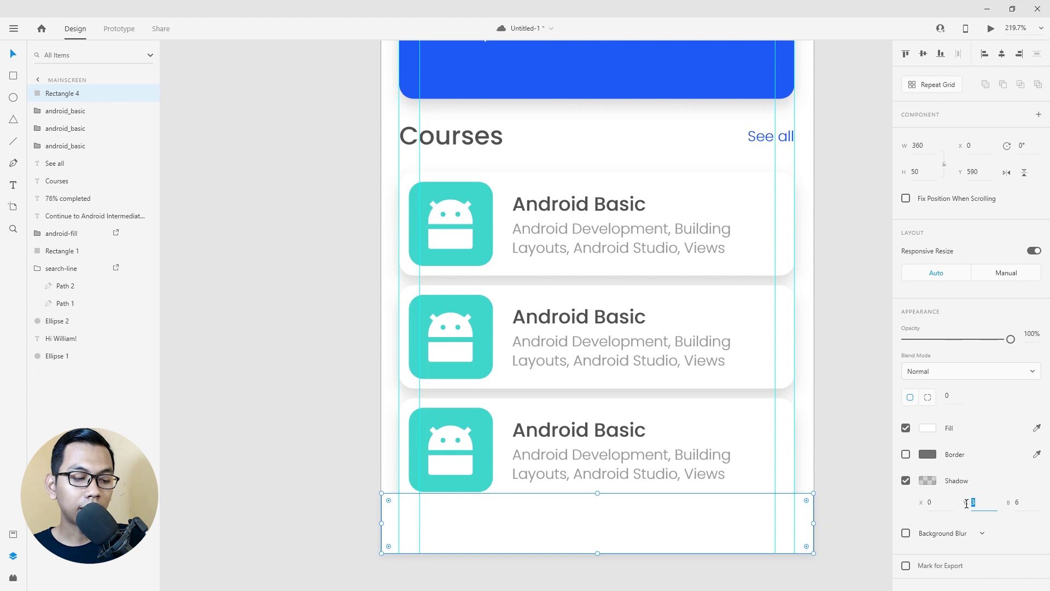
pyautogui.write('-6')
pyautogui.press('Return')
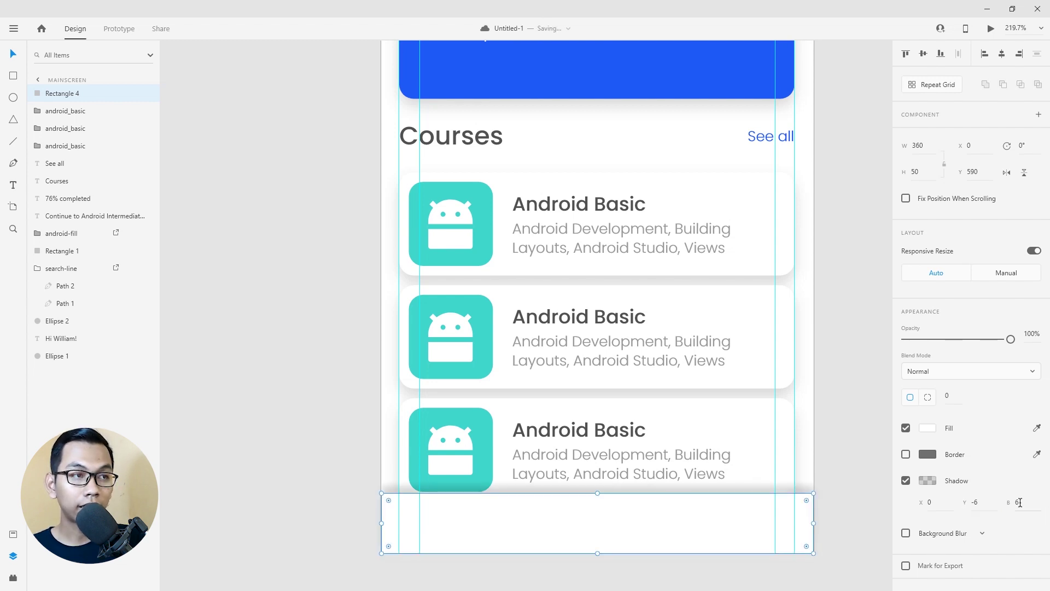
pyautogui.click(1019, 502)
pyautogui.write('12')
pyautogui.press('Return')
pyautogui.click(977, 502)
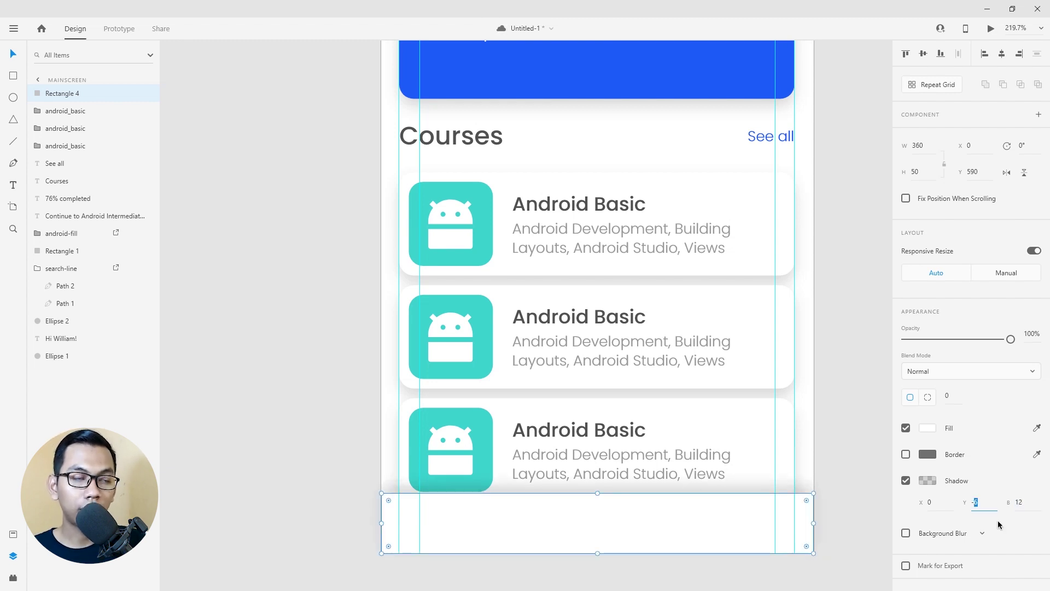
pyautogui.write('-3')
pyautogui.press('Return')
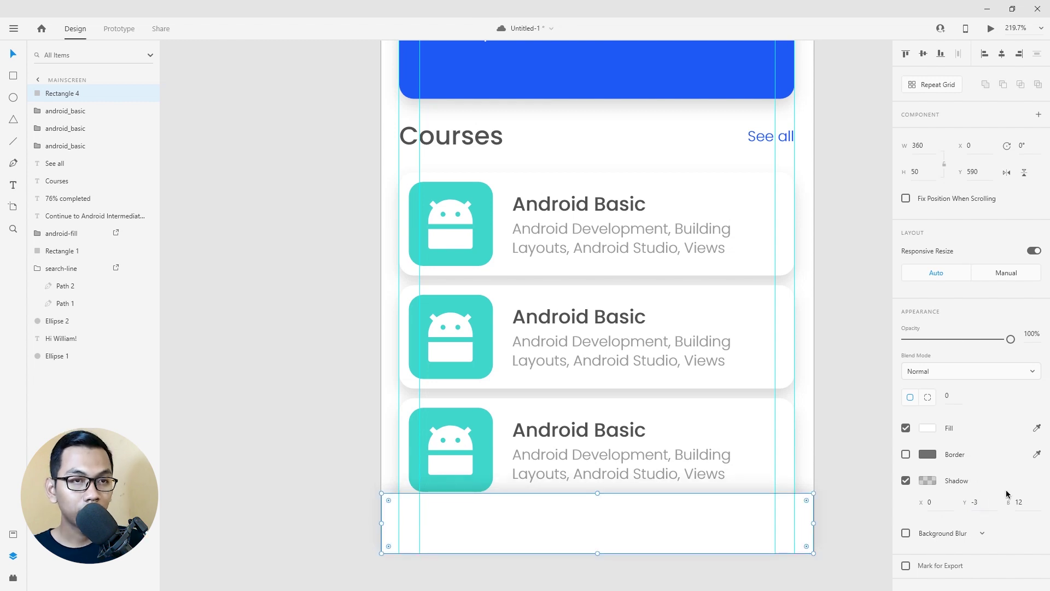
pyautogui.click(1010, 506)
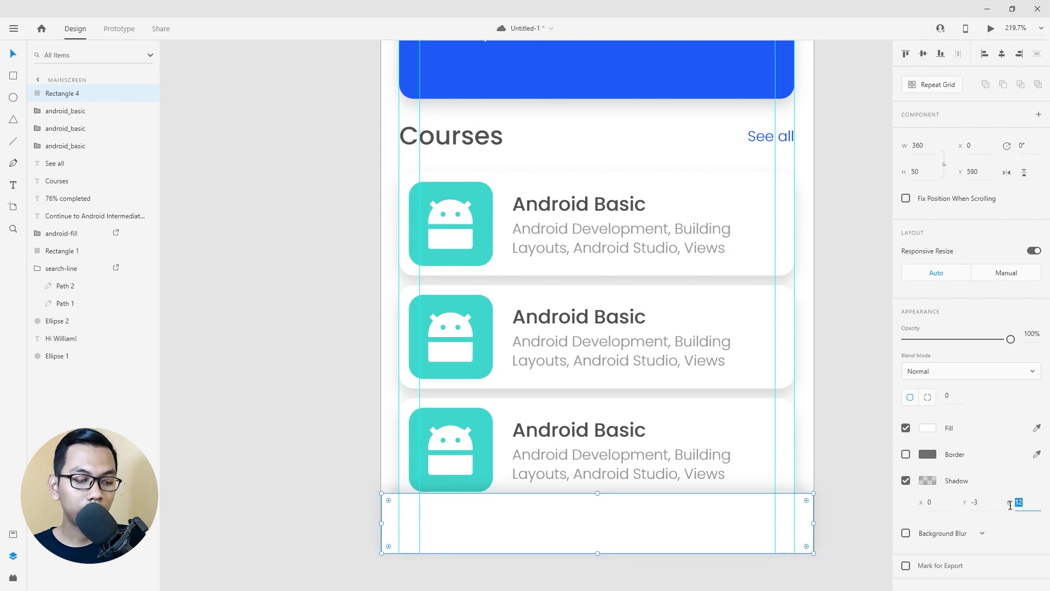
pyautogui.write('4')
pyautogui.press('Escape')
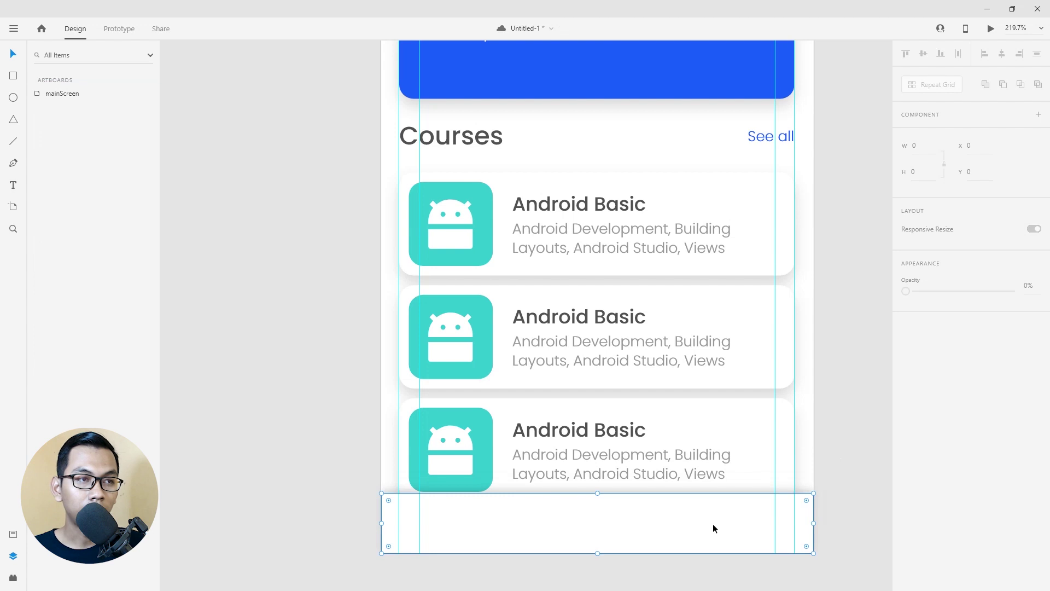
pyautogui.click(713, 525)
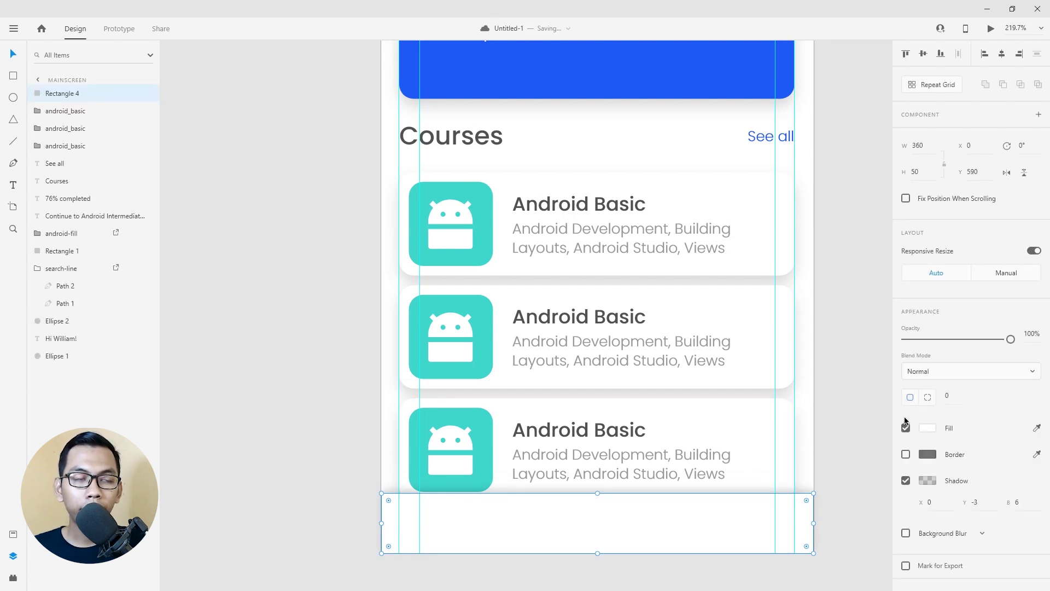
pyautogui.click(928, 397)
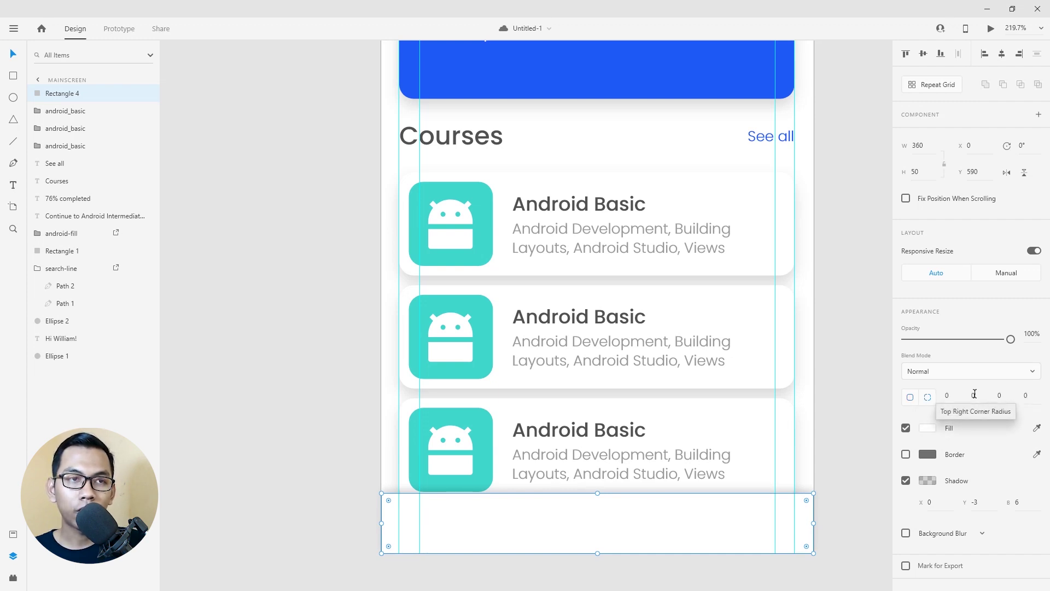
# Round the bottom bar's top-left and top-right corners to 12 px.
pyautogui.click(941, 398)
pyautogui.write('12')
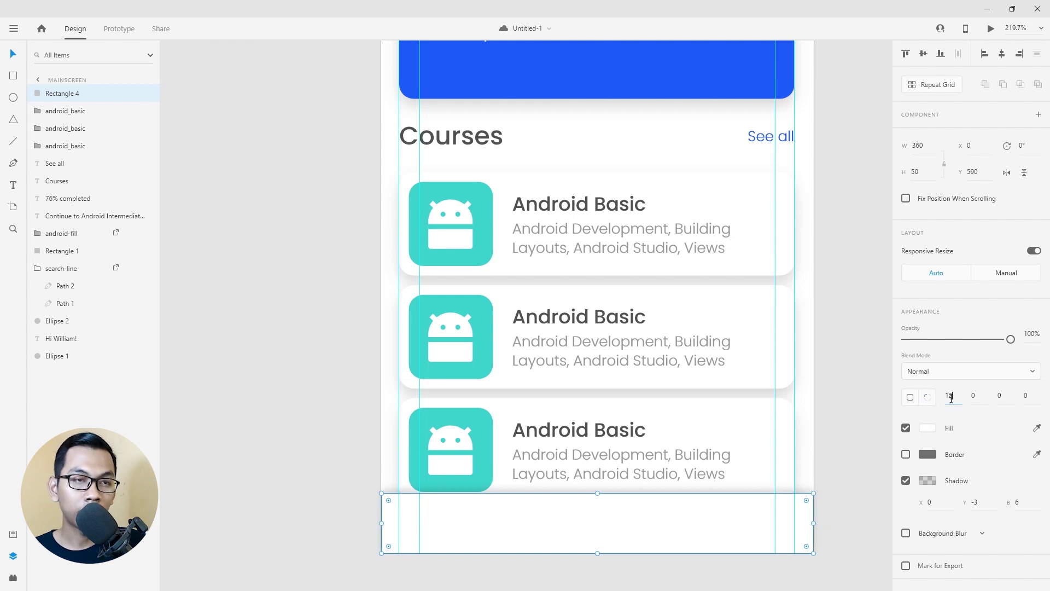
pyautogui.click(973, 395)
pyautogui.write('12')
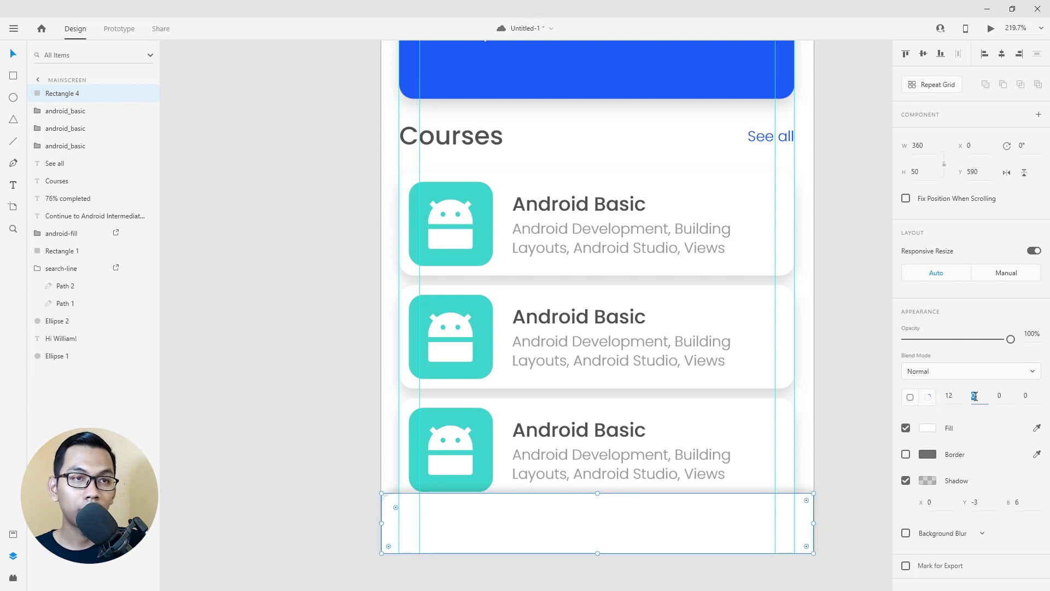
pyautogui.click(705, 580)
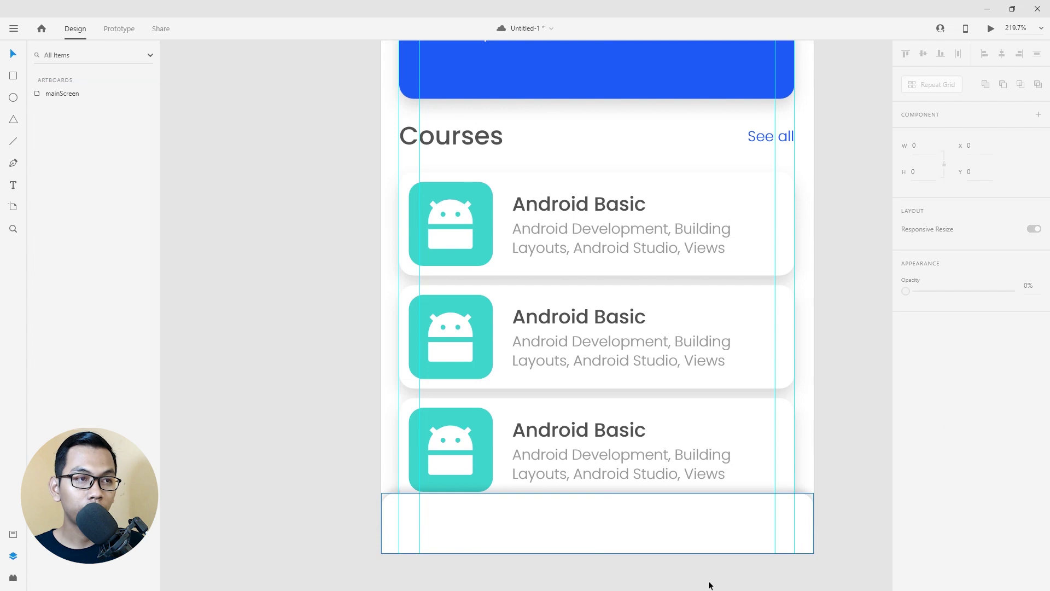
pyautogui.click(697, 542)
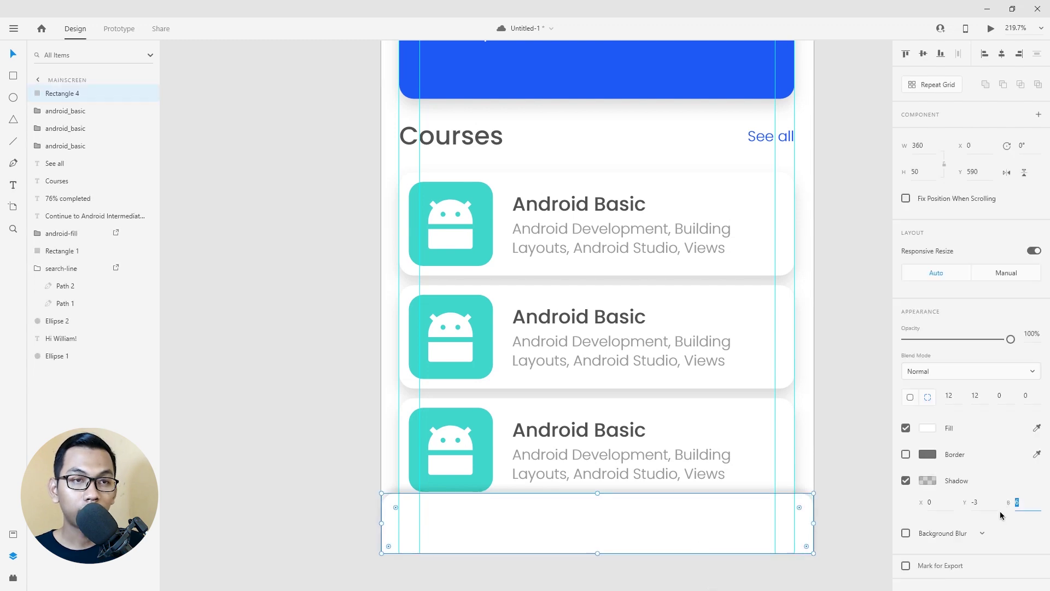
pyautogui.write('3')
# Soften the bottom bar's shadow to a -2 offset and blur of 4.
pyautogui.click(973, 502)
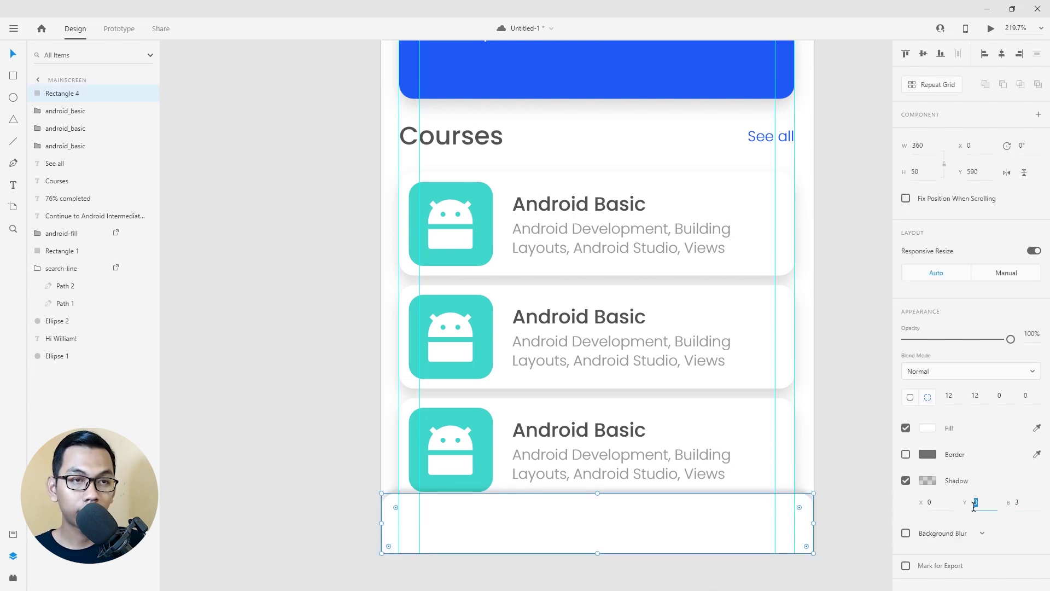
pyautogui.write('2')
pyautogui.press('Return')
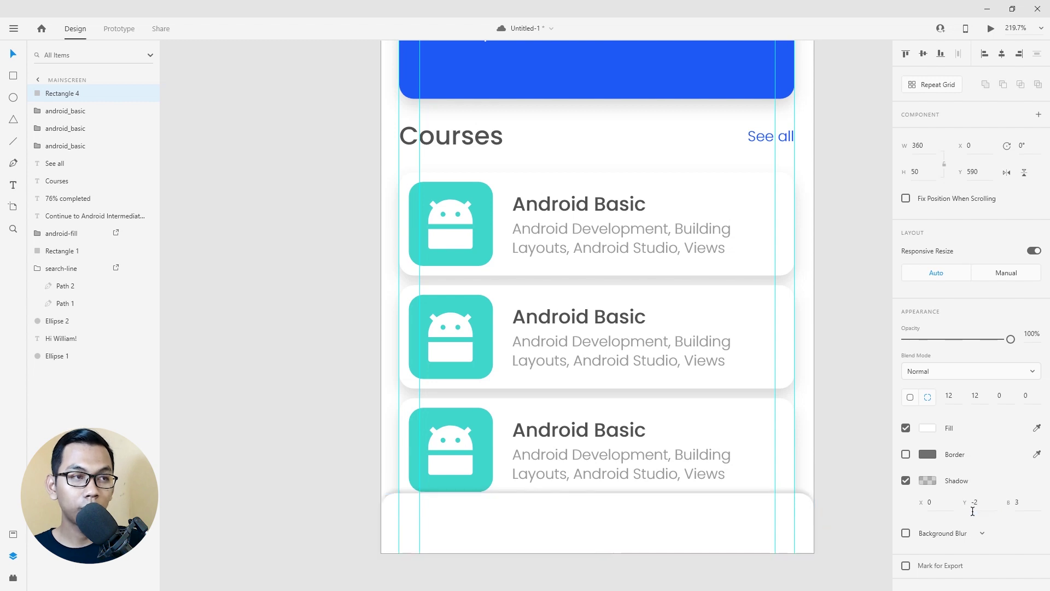
pyautogui.click(1015, 508)
pyautogui.write('4')
pyautogui.press('Return')
pyautogui.click(837, 485)
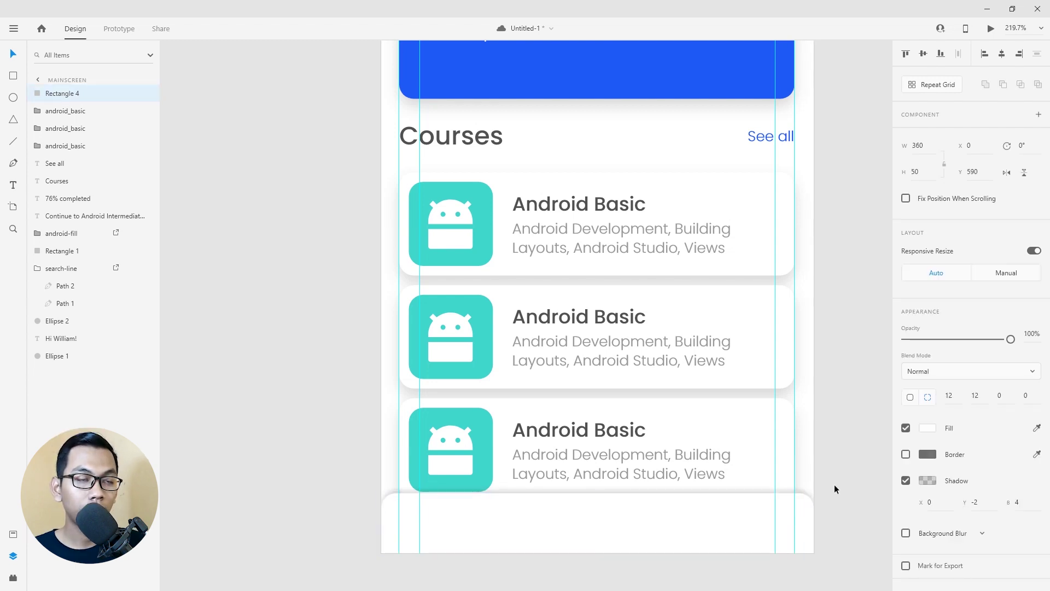
pyautogui.scroll(-2, 793, 476)
pyautogui.scroll(2, 711, 465)
# Increase the bar's top corner radius to 16 px.
pyautogui.click(711, 465)
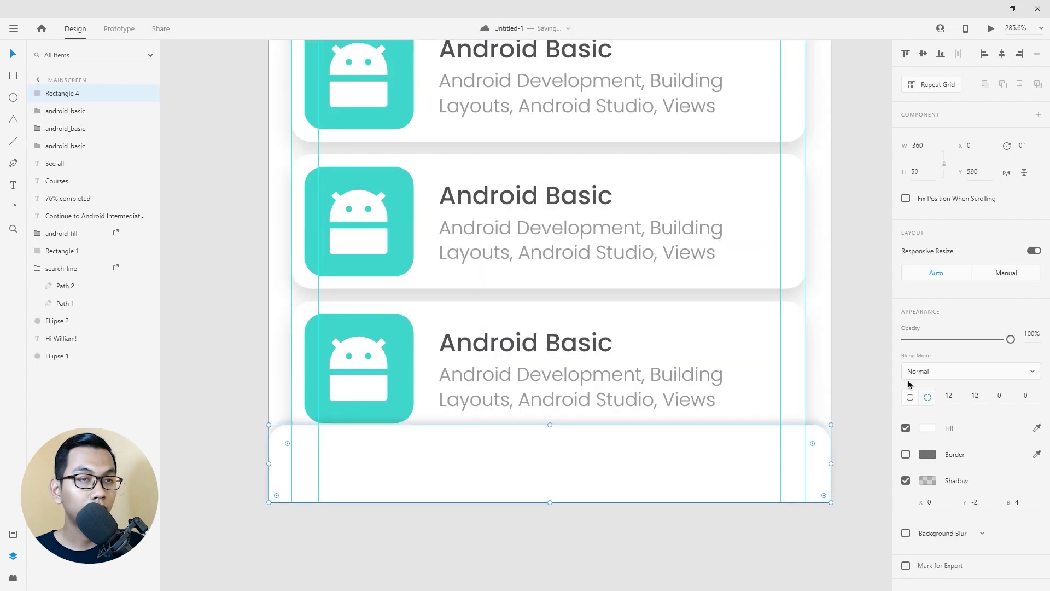
pyautogui.click(944, 397)
pyautogui.press('BackSpace')
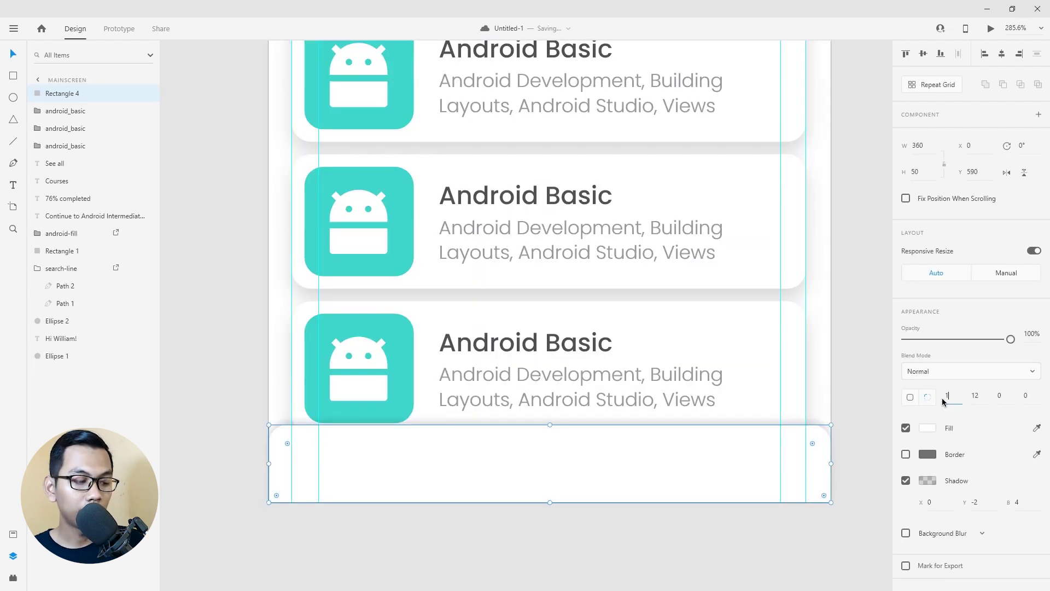
pyautogui.write('6')
pyautogui.press('Tab')
pyautogui.write('6')
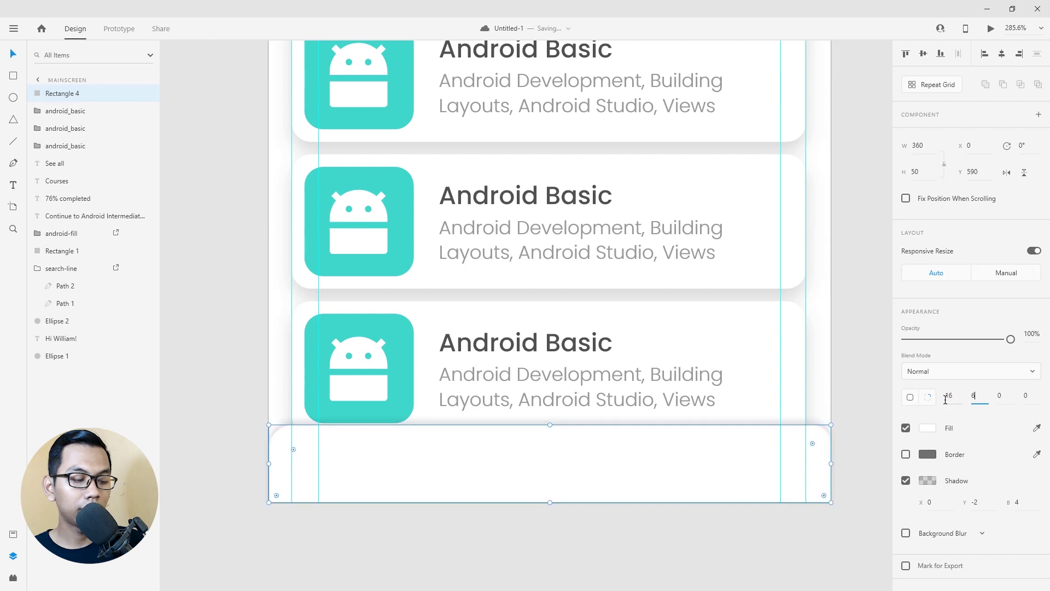
pyautogui.click(718, 552)
pyautogui.scroll(-5, 711, 555)
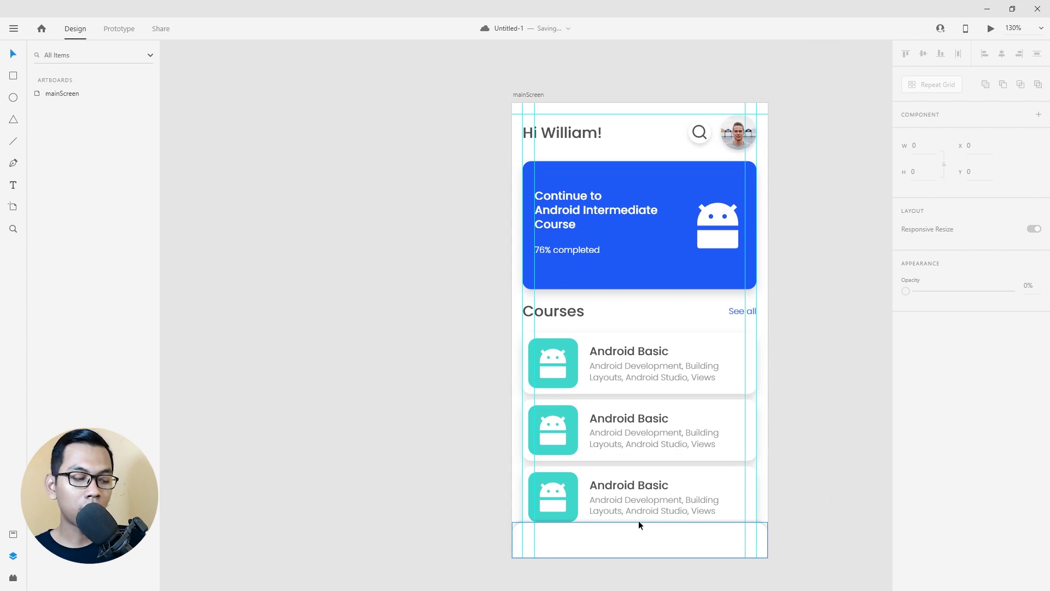
pyautogui.click(984, 11)
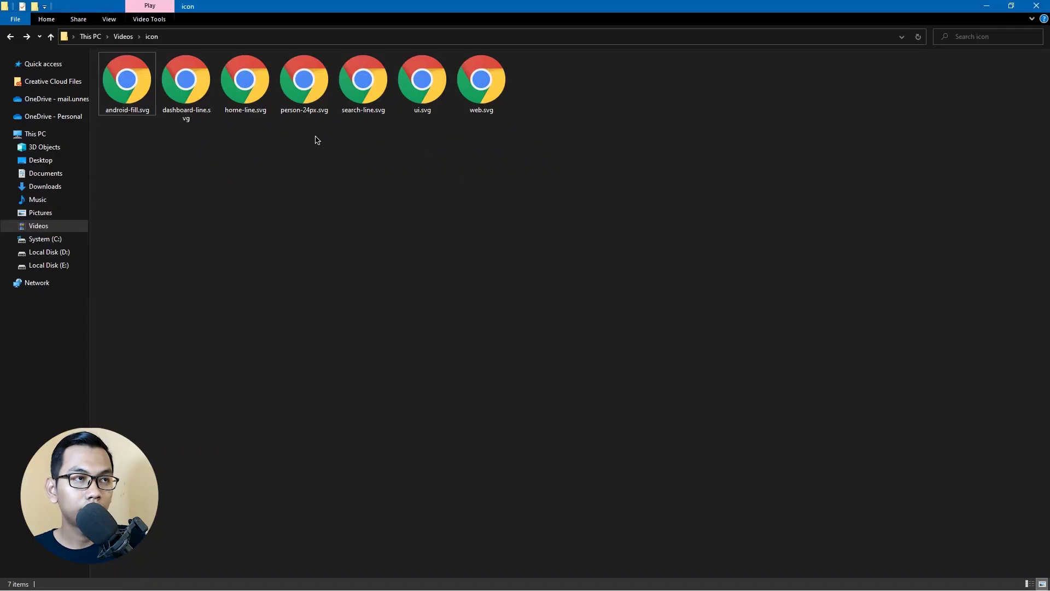
# Drag home-line.svg from the icon folder onto the XD pasteboard.
pyautogui.click(193, 106)
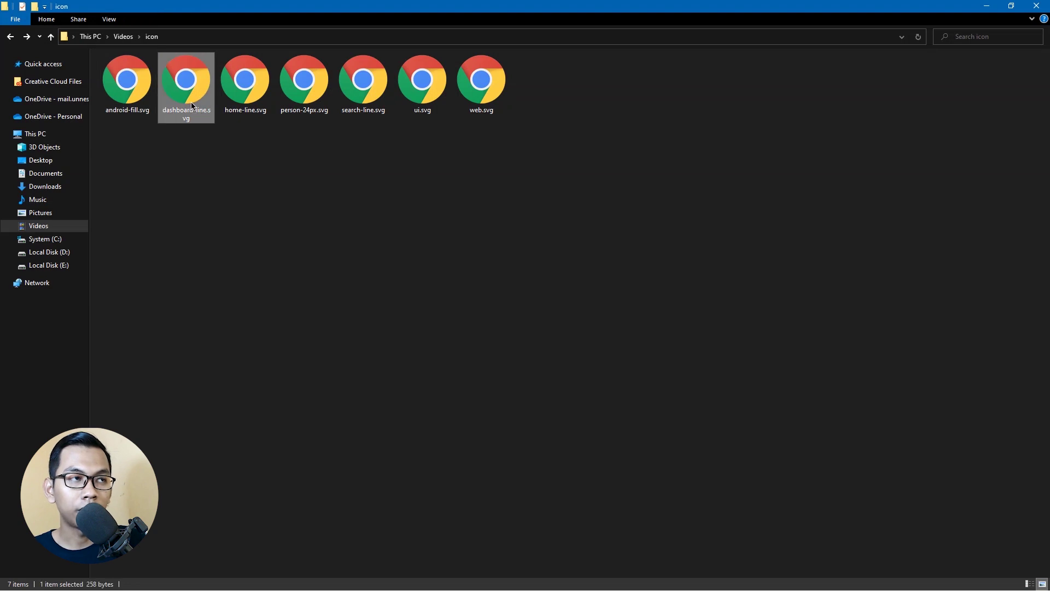
pyautogui.click(255, 106)
pyautogui.moveTo(250, 109); pyautogui.dragTo(350, 540)
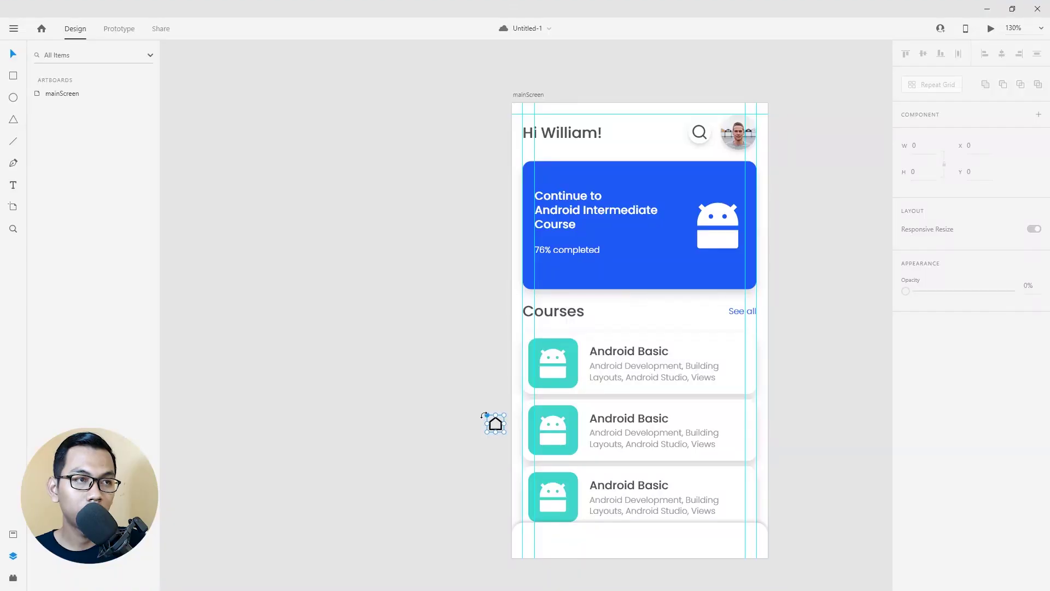
pyautogui.moveTo(350, 541); pyautogui.dragTo(481, 415)
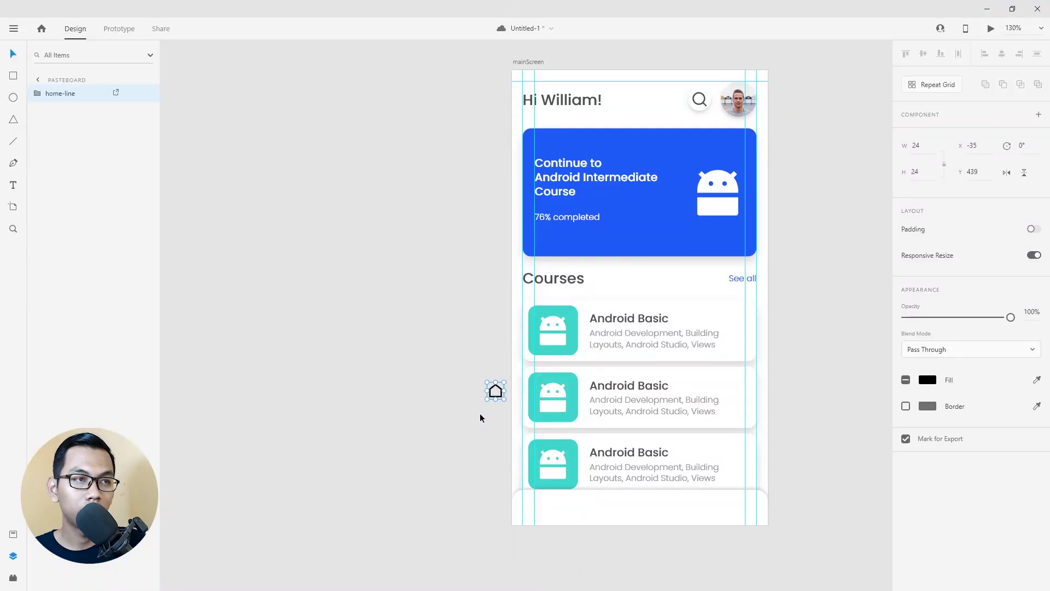
# Bring dashboard-line.svg and person-24px.svg onto the pasteboard as well.
pyautogui.hotkey('alt', 'Tab')
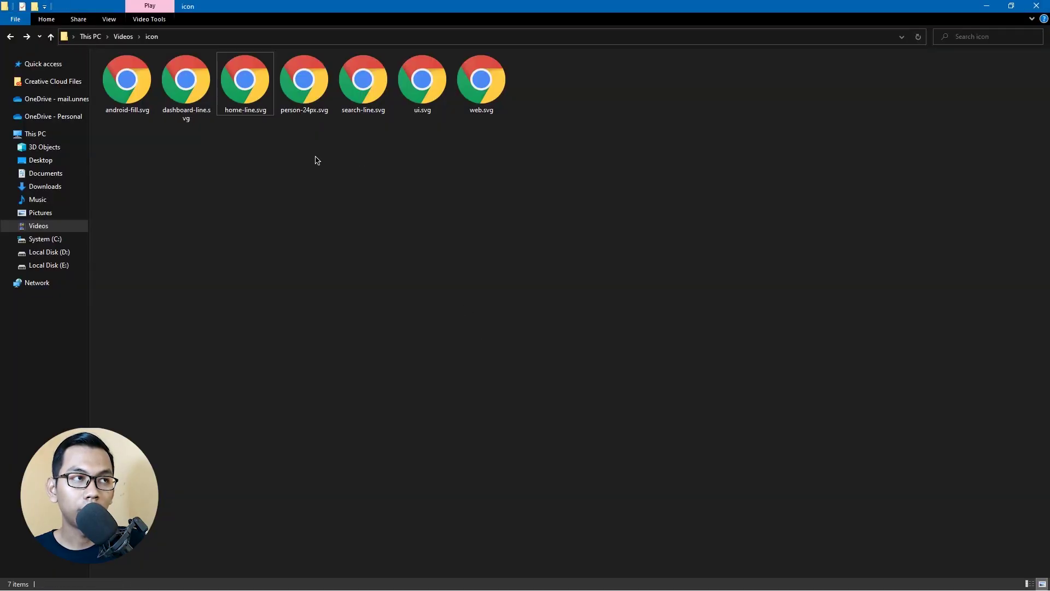
pyautogui.click(127, 88)
pyautogui.click(183, 113)
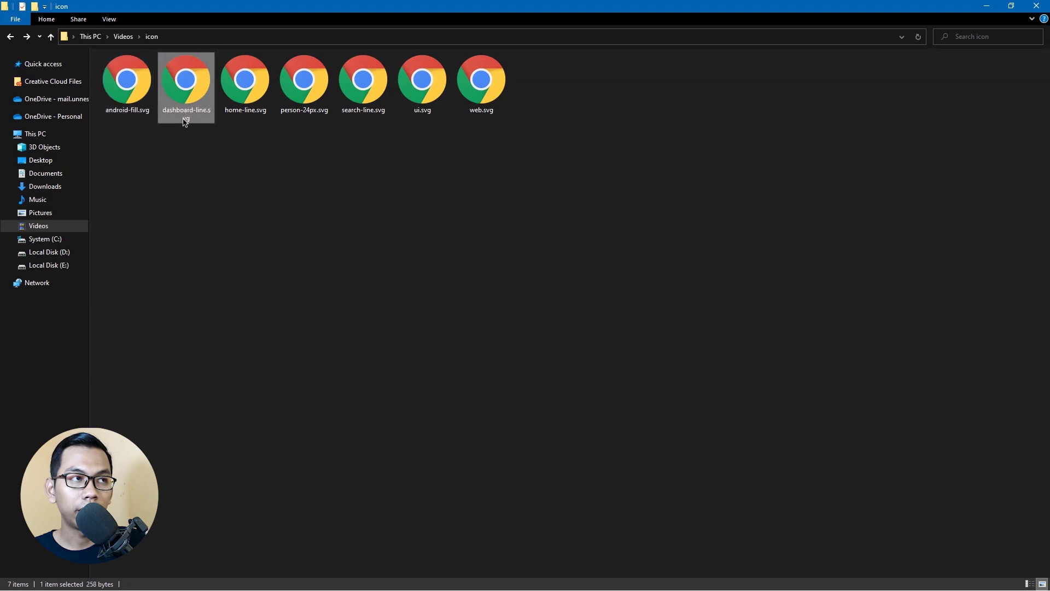
pyautogui.moveTo(185, 121); pyautogui.dragTo(457, 293)
pyautogui.click(367, 141)
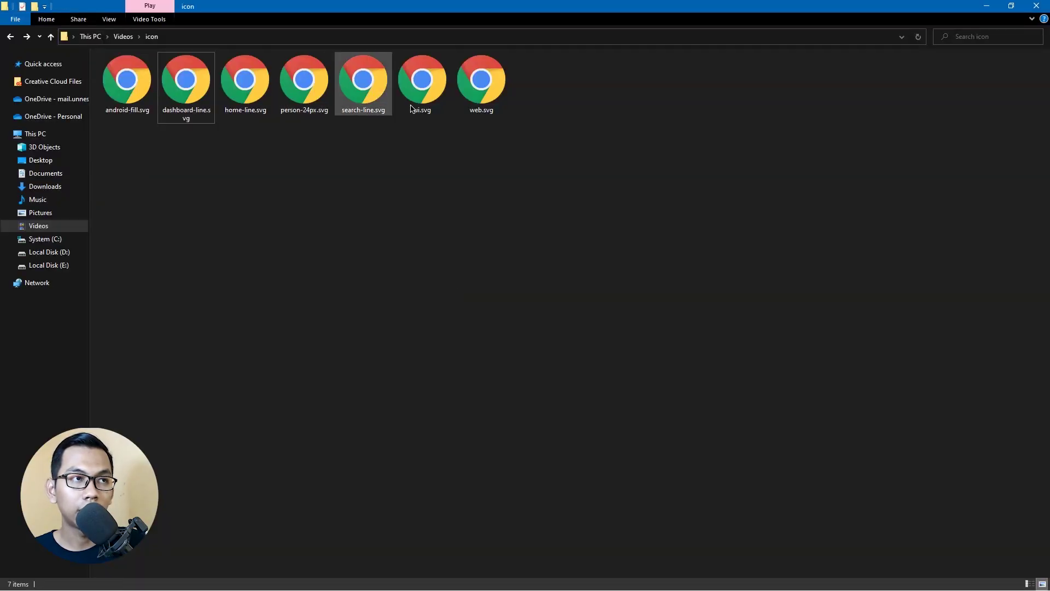
pyautogui.click(319, 112)
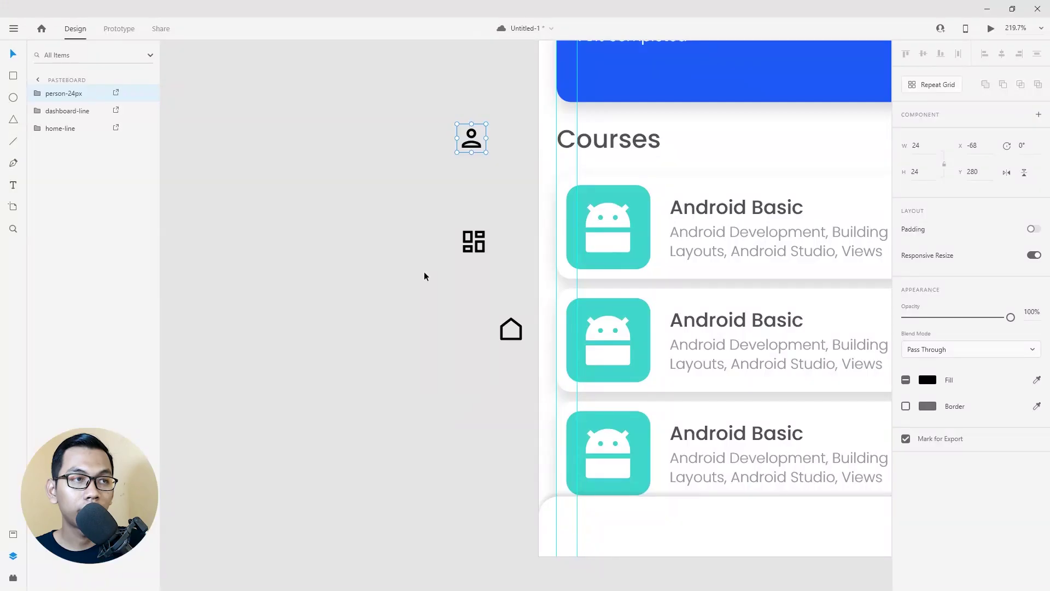
pyautogui.hscroll(2, 424, 275)
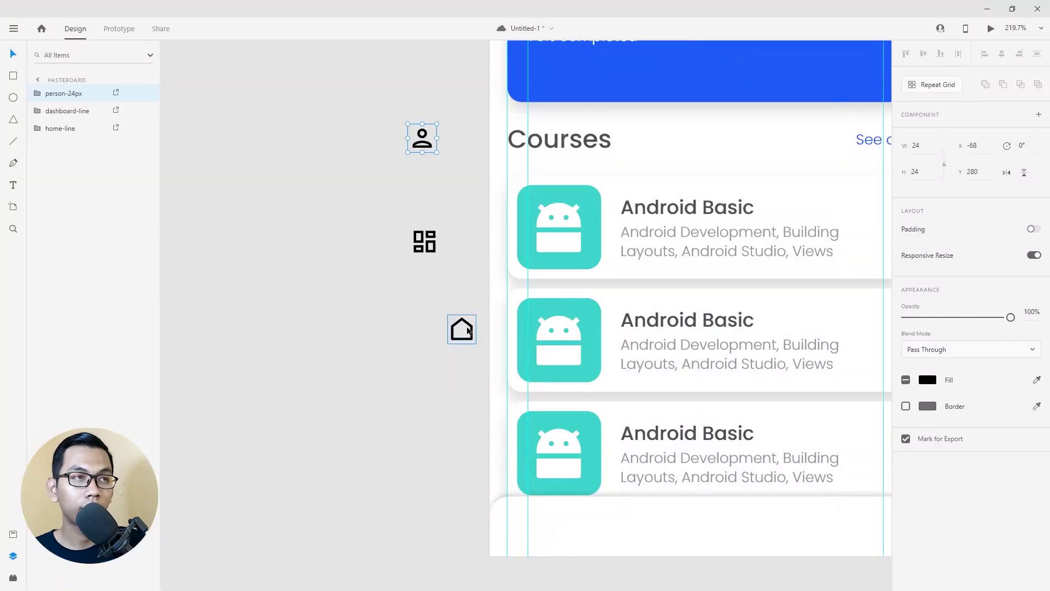
# Set the imported icons' fill to grey #505050.
pyautogui.press('Escape')
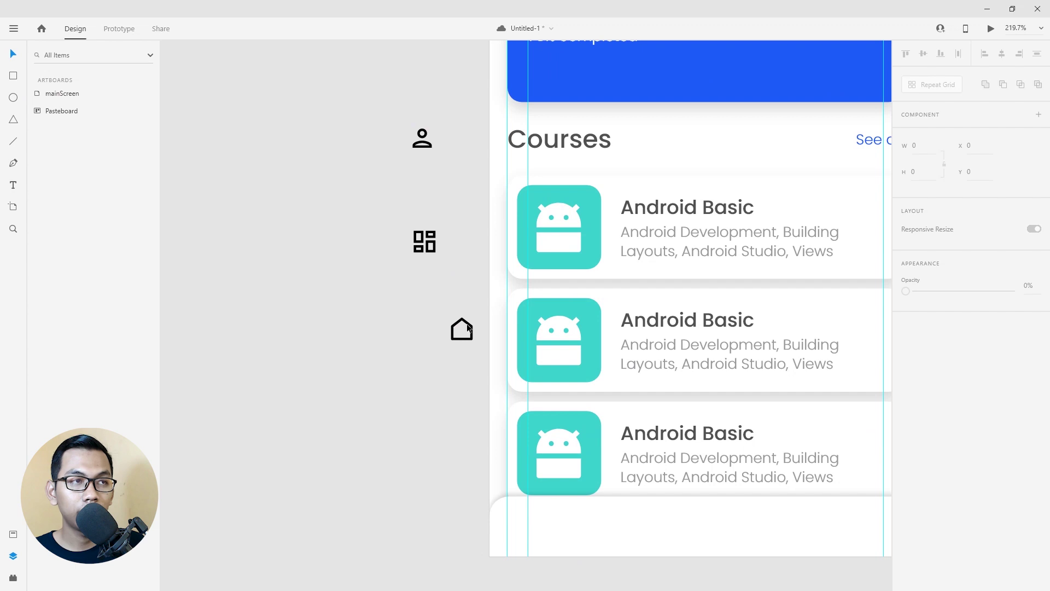
pyautogui.click(468, 328)
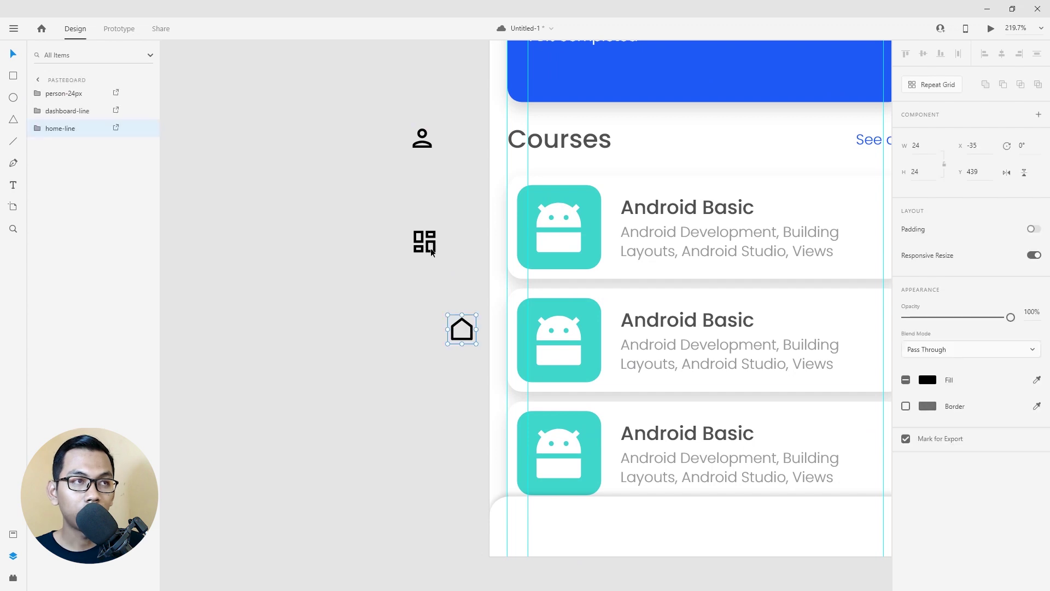
pyautogui.click(926, 381)
pyautogui.write('505050')
pyautogui.press('Return')
pyautogui.hotkey('shift', 'Tab')
pyautogui.hotkey('shift', 'Tab')
pyautogui.write('505050')
pyautogui.press('Return')
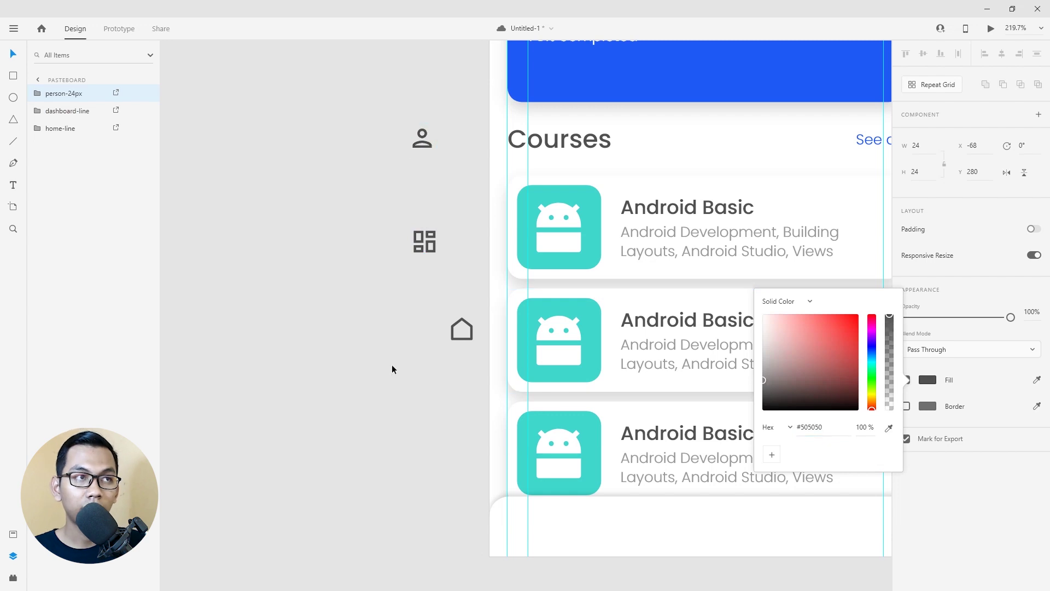
pyautogui.click(391, 365)
pyautogui.scroll(-1, 395, 365)
pyautogui.scroll(-3, 400, 374)
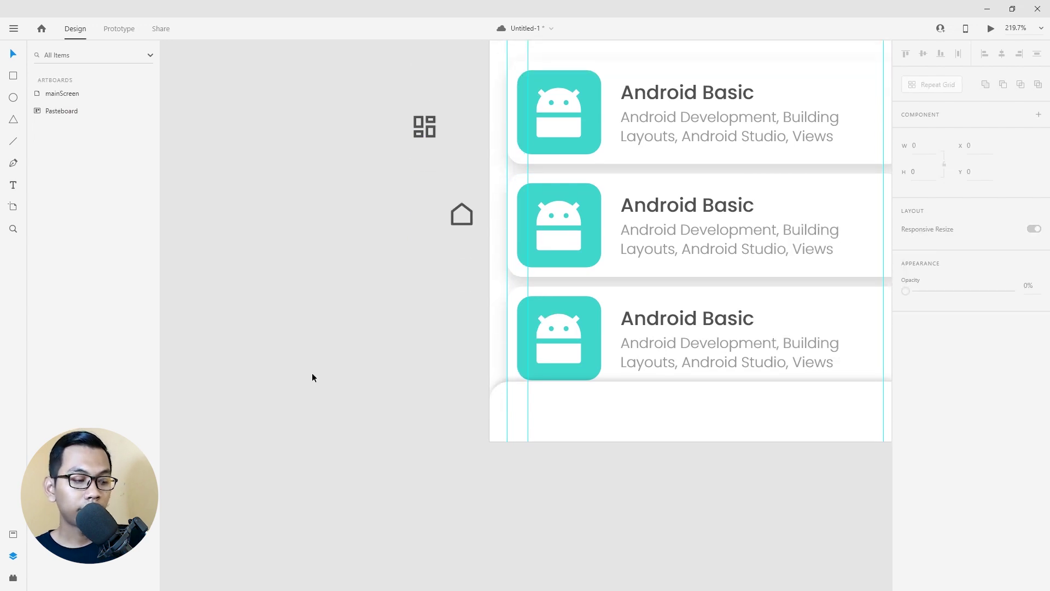
pyautogui.hscroll(2, 328, 350)
pyautogui.scroll(2, 371, 329)
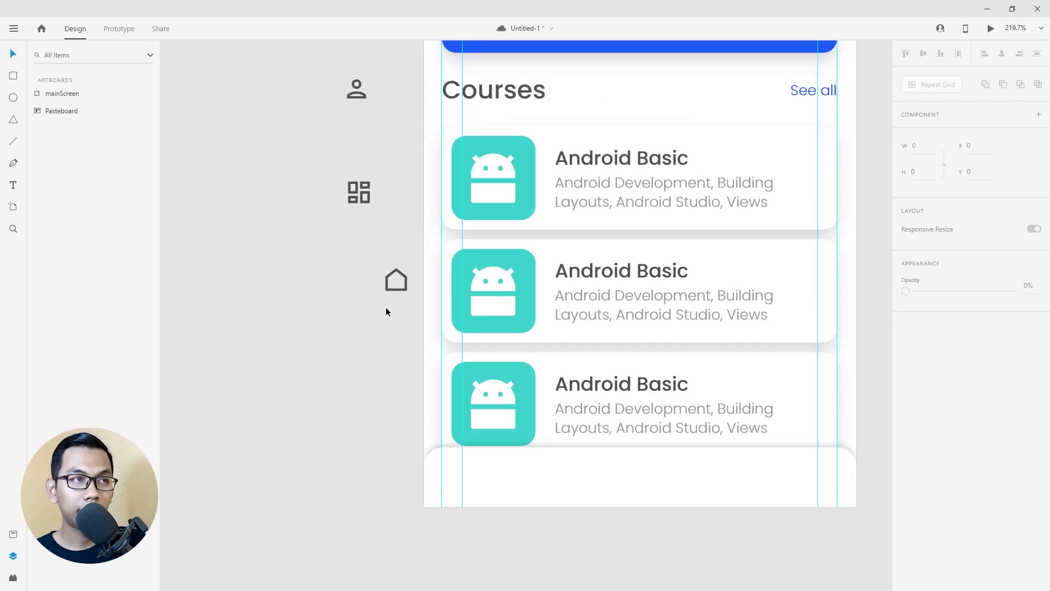
# Move the home icon into the left part of the bottom bar.
pyautogui.moveTo(401, 286); pyautogui.dragTo(510, 482)
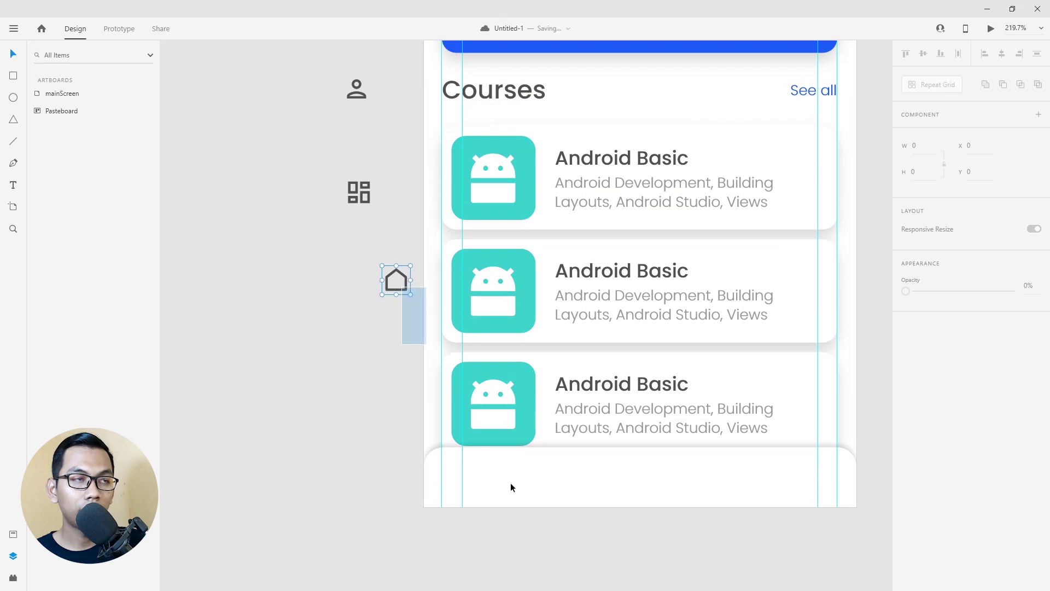
pyautogui.moveTo(397, 332)
pyautogui.mouseDown()
pyautogui.moveTo(399, 292)
pyautogui.moveTo(482, 479)
pyautogui.mouseUp()
pyautogui.press('Escape')
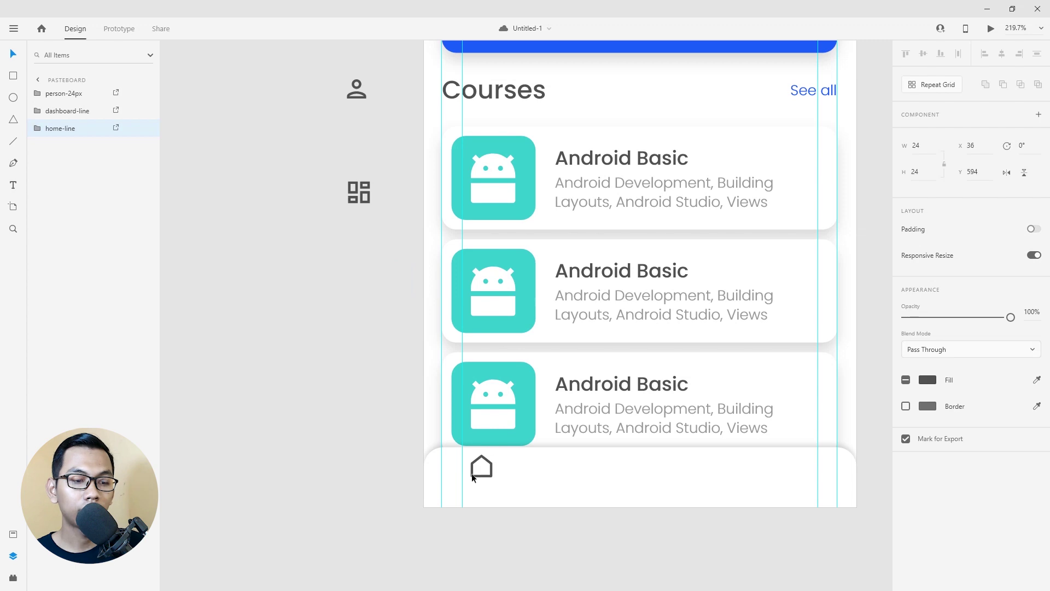
pyautogui.click(472, 475)
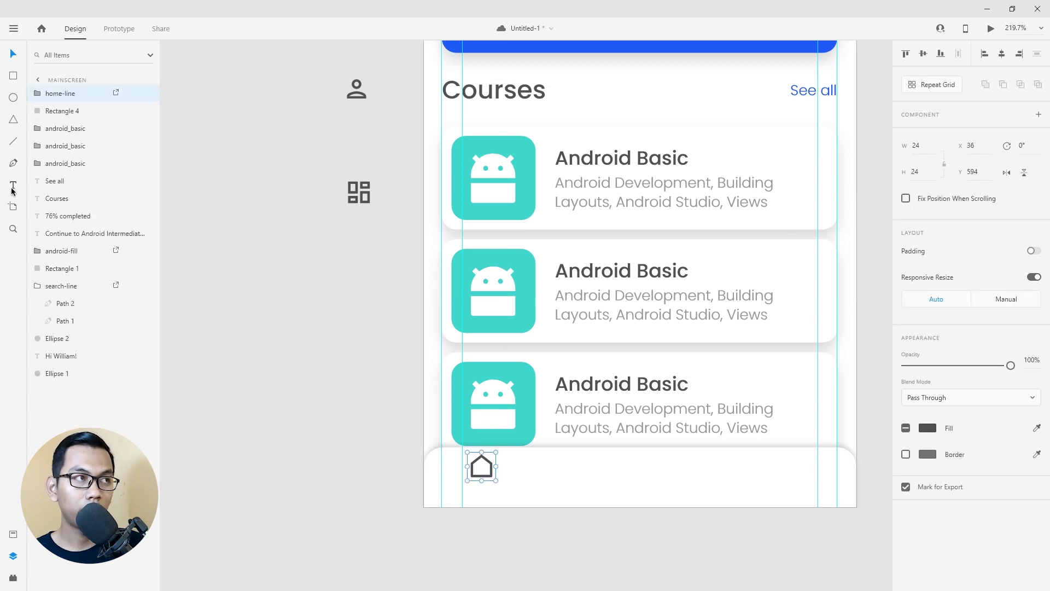
# Add a darker 'Home' text label centred under the home icon.
pyautogui.click(567, 480)
pyautogui.write('Home')
pyautogui.hotkey('ctrl', 'a')
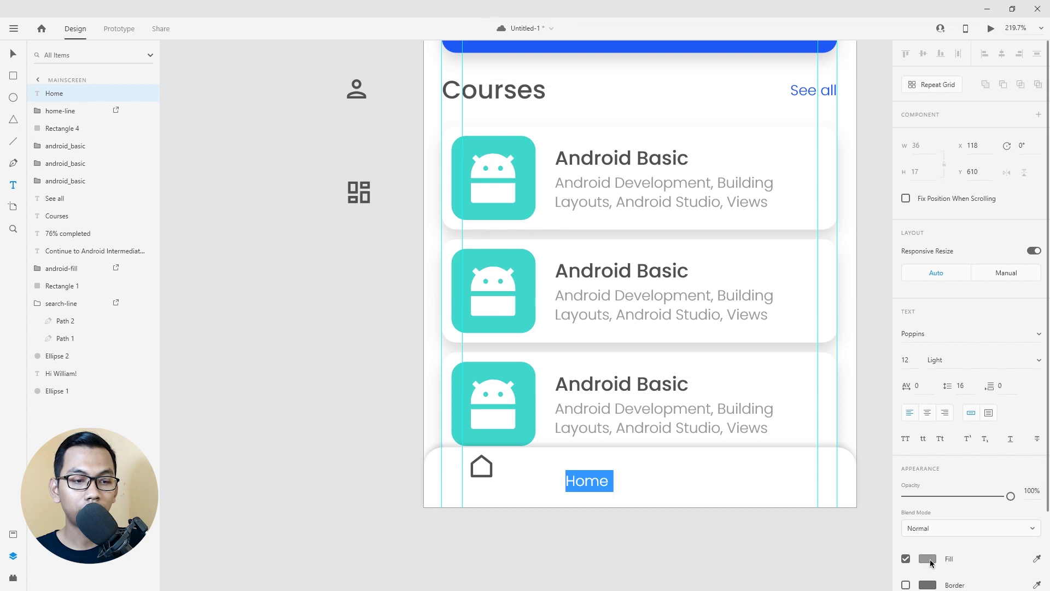
pyautogui.click(930, 559)
pyautogui.write('505050')
pyautogui.moveTo(577, 484); pyautogui.dragTo(488, 493)
pyautogui.scroll(3, 488, 493)
pyautogui.press('Escape')
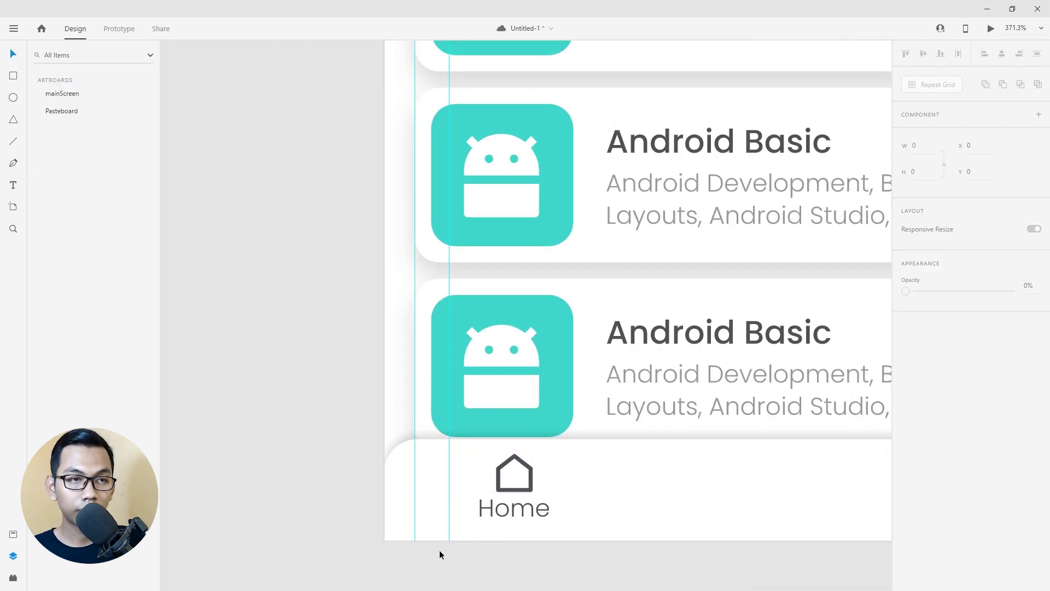
# Place the dashboard icon in the bar with a copied label renamed 'Course'.
pyautogui.scroll(-3, 441, 554)
pyautogui.click(310, 230)
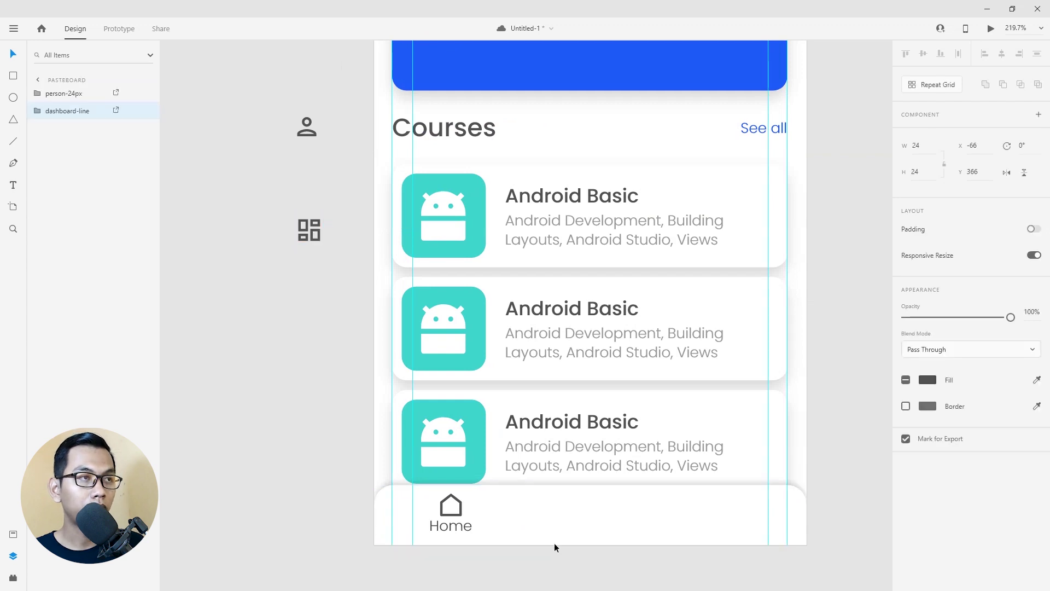
pyautogui.moveTo(309, 230)
pyautogui.mouseDown()
pyautogui.moveTo(536, 517)
pyautogui.moveTo(555, 516)
pyautogui.mouseUp()
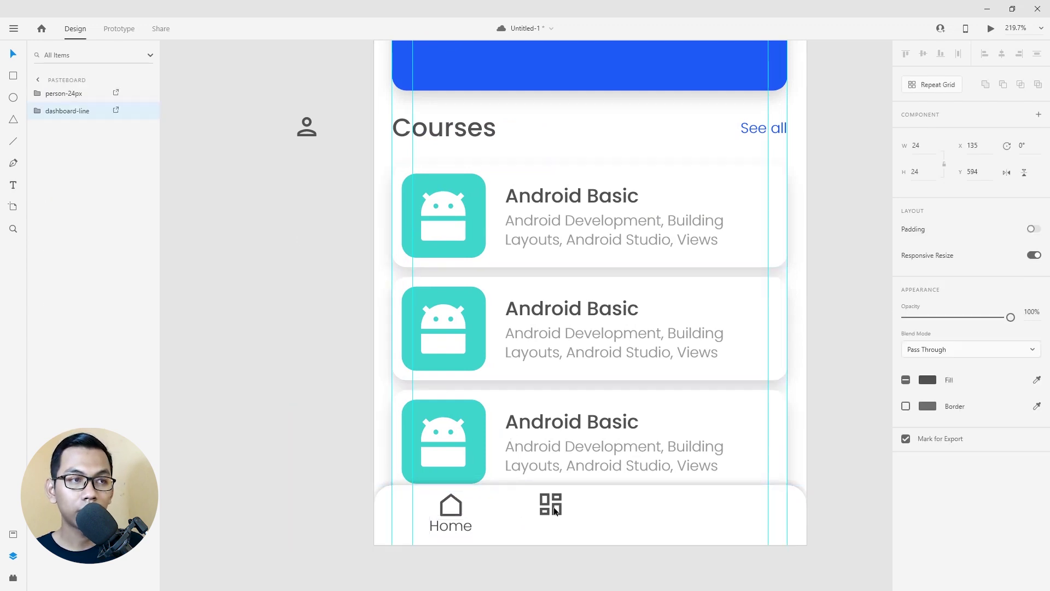
pyautogui.click(460, 527)
pyautogui.moveTo(460, 527); pyautogui.dragTo(550, 525)
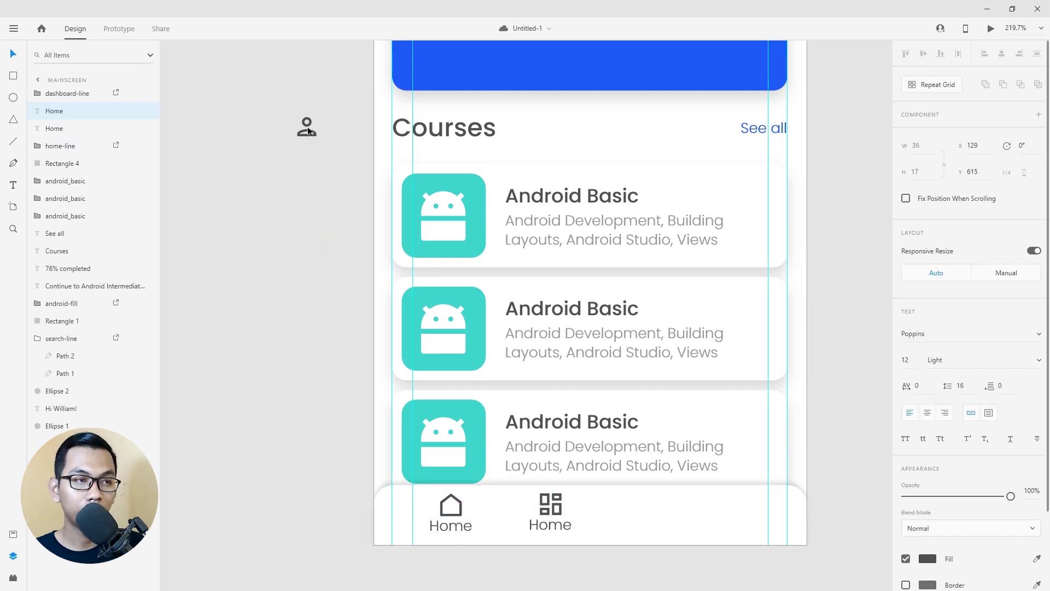
pyautogui.doubleClick(555, 525)
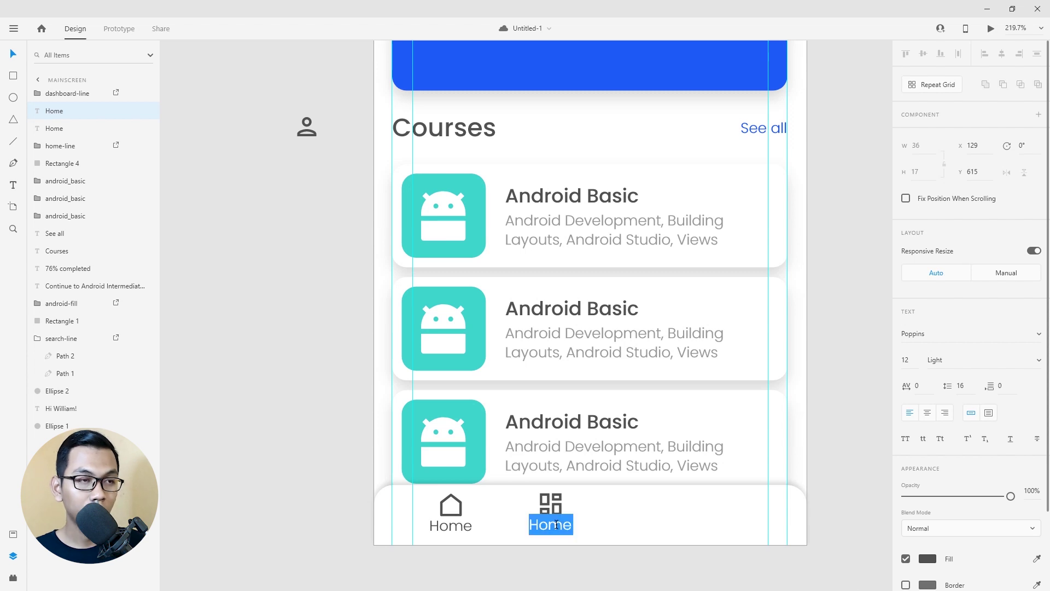
pyautogui.write('C')
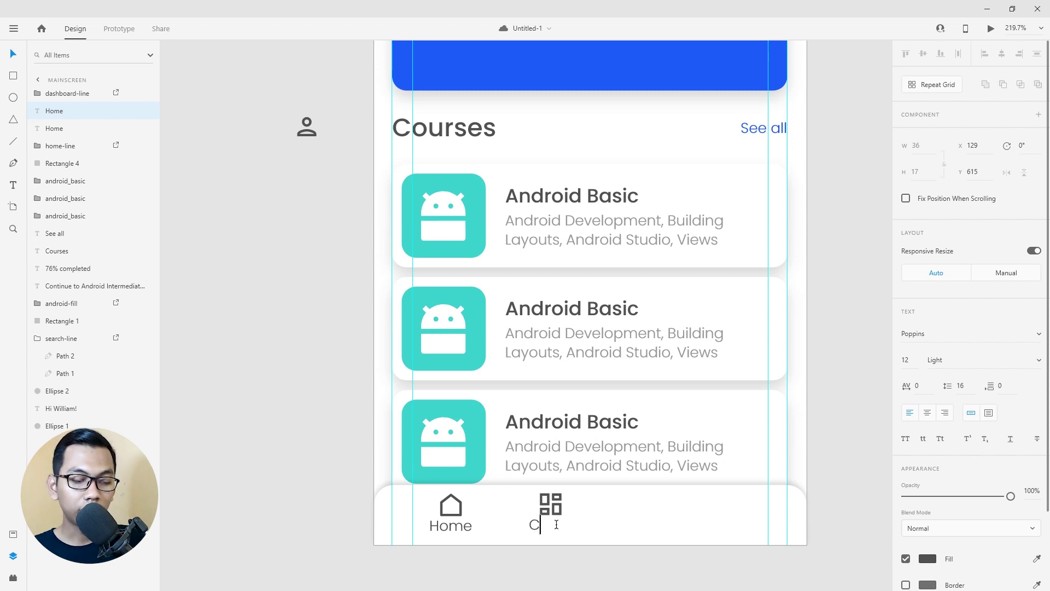
pyautogui.write('ourse')
pyautogui.press('Escape')
pyautogui.moveTo(563, 528); pyautogui.dragTo(560, 527)
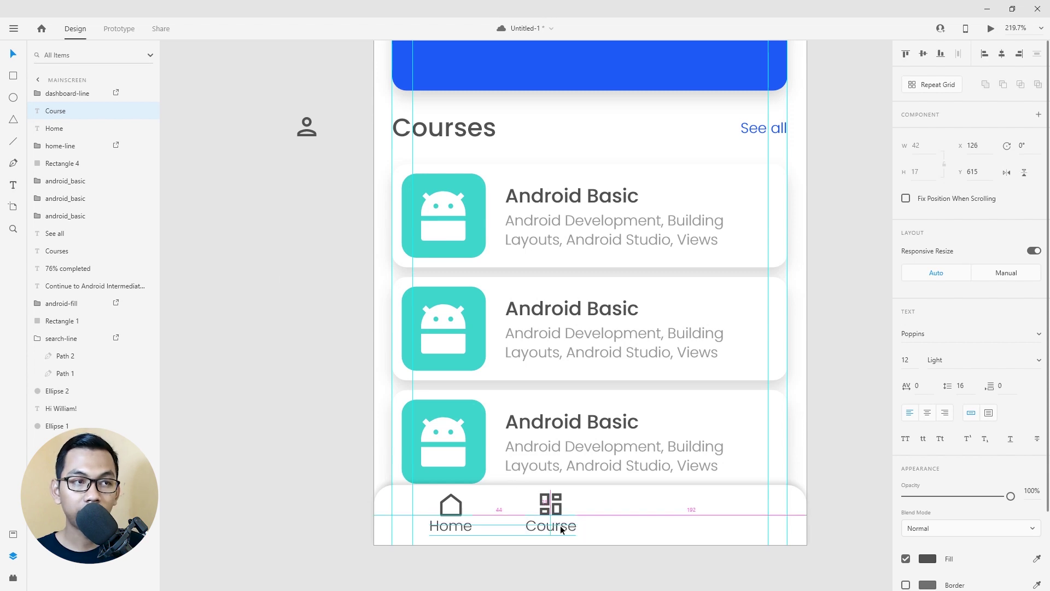
pyautogui.click(311, 131)
# Put the person icon at the bar's right with a copied 'Account' label beneath.
pyautogui.moveTo(313, 134); pyautogui.dragTo(529, 333)
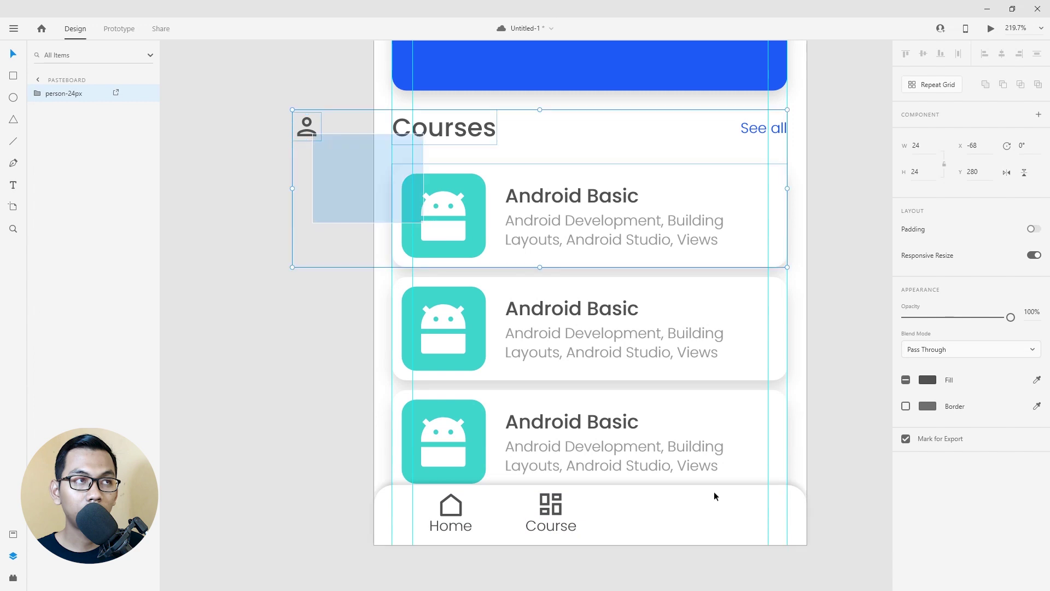
pyautogui.click(240, 99)
pyautogui.moveTo(305, 133); pyautogui.dragTo(720, 510)
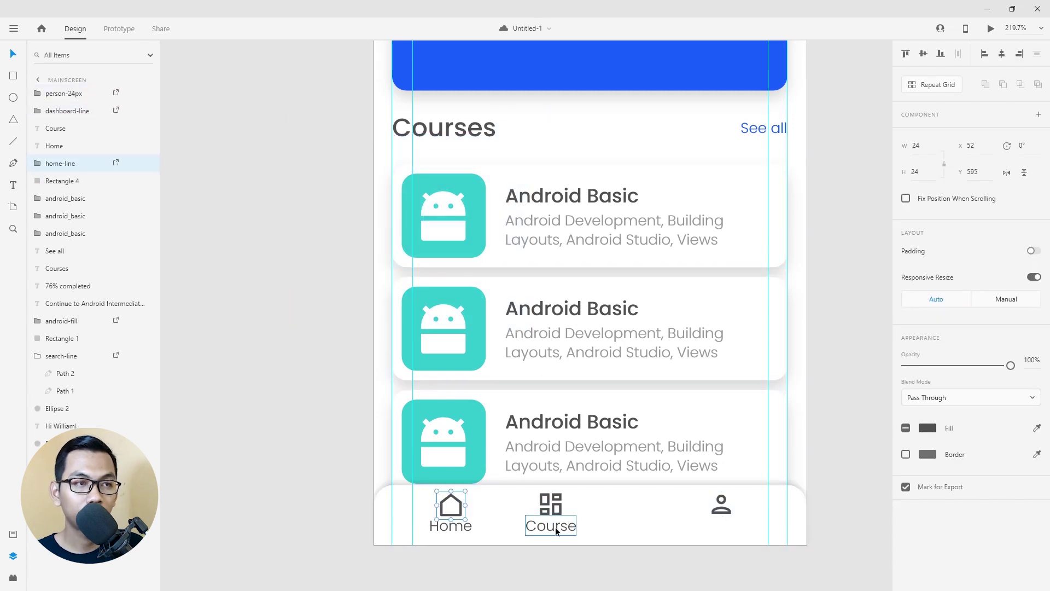
pyautogui.click(555, 527)
pyautogui.moveTo(555, 526); pyautogui.dragTo(622, 530)
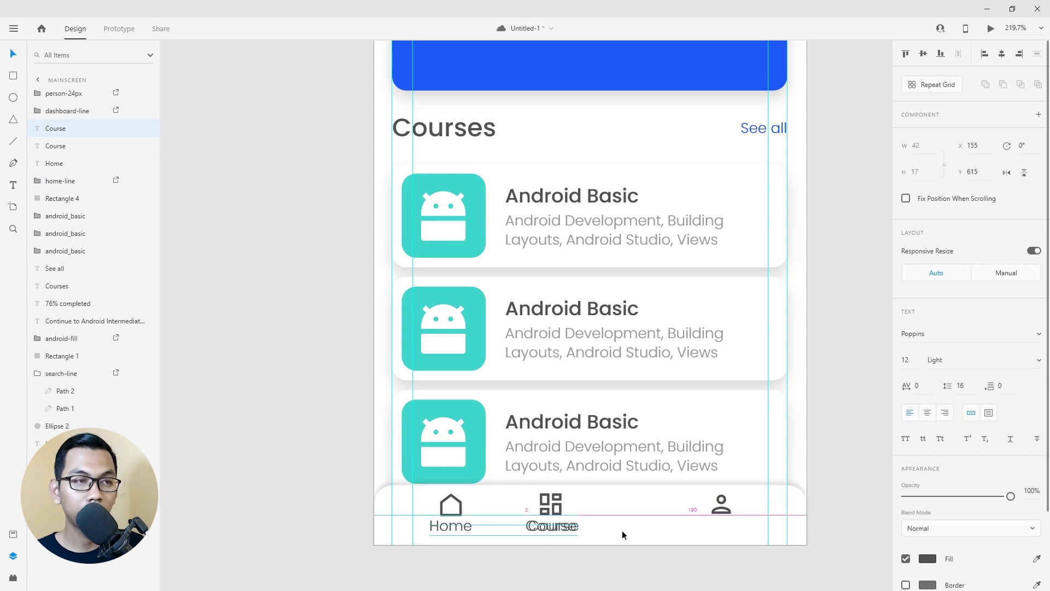
pyautogui.moveTo(621, 530); pyautogui.dragTo(730, 534)
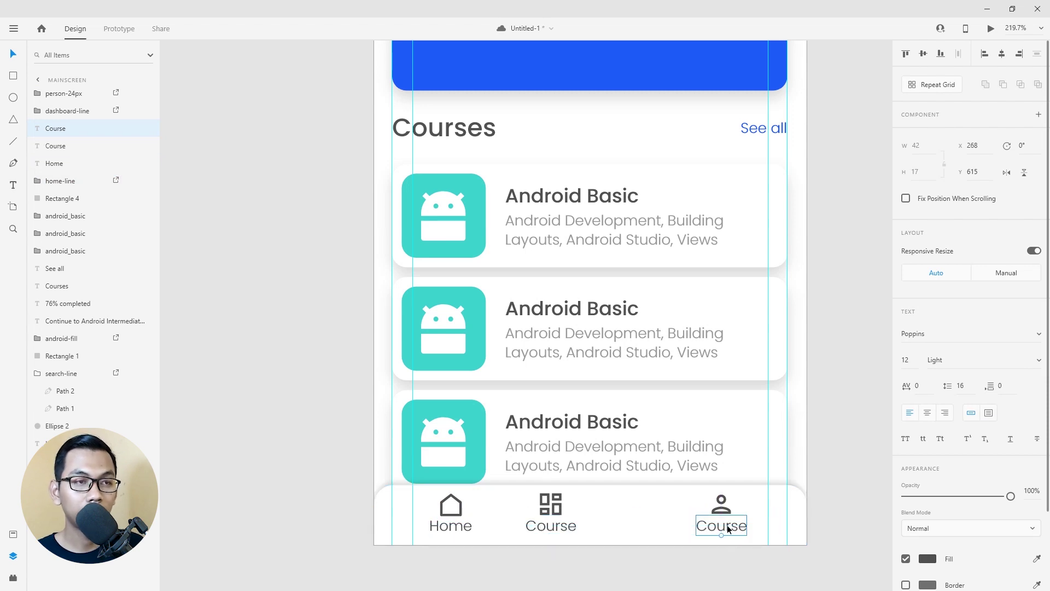
pyautogui.doubleClick(728, 528)
pyautogui.write('Account')
pyautogui.press('Escape')
pyautogui.moveTo(742, 527); pyautogui.dragTo(738, 527)
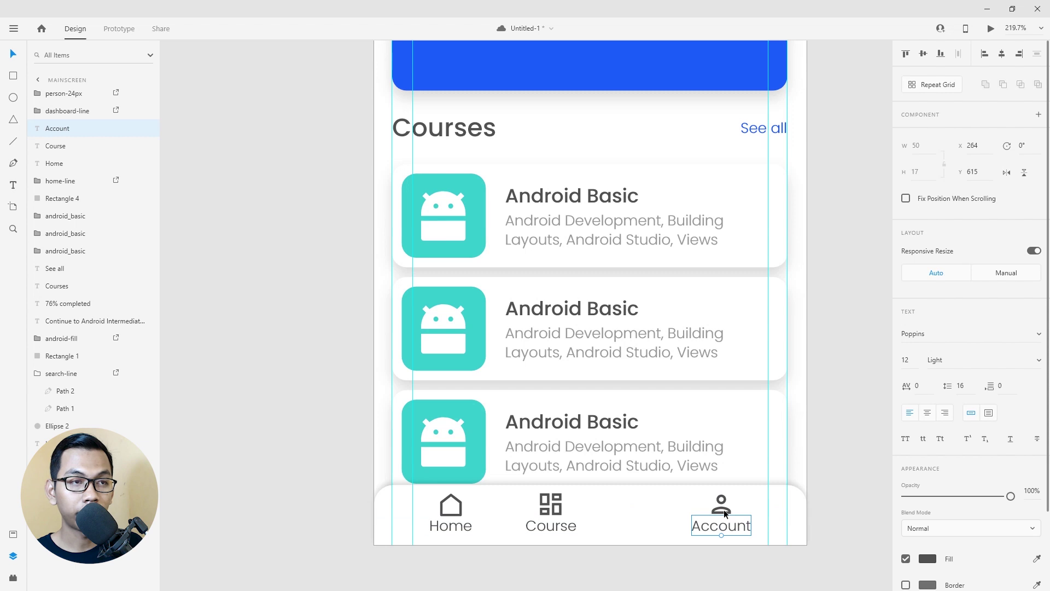
pyautogui.click(727, 522)
pyautogui.press('Escape')
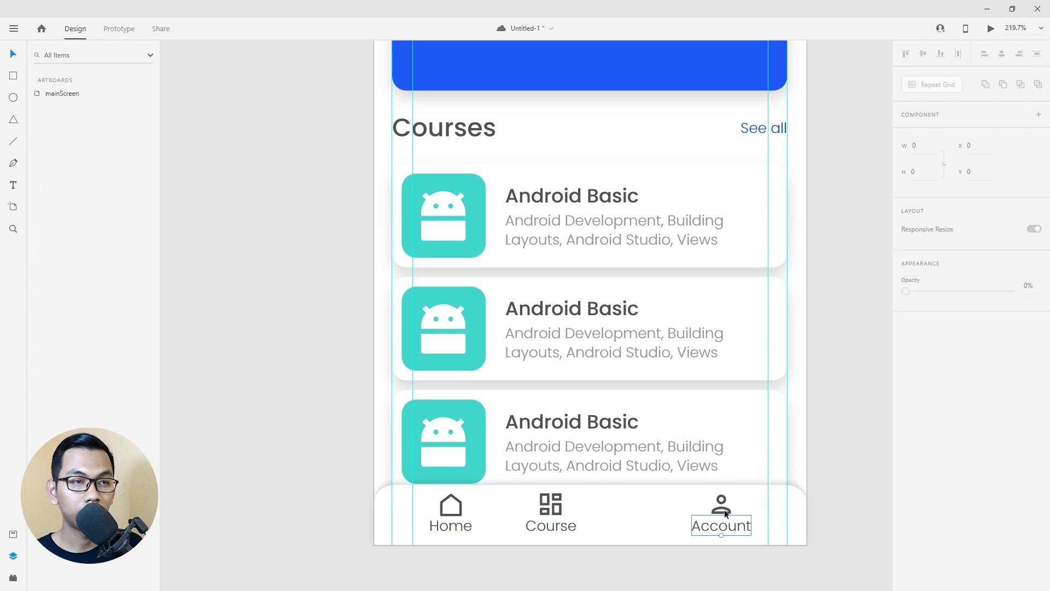
# Group each icon with its label and line up Home, Course and Account across the bar.
pyautogui.click(724, 511)
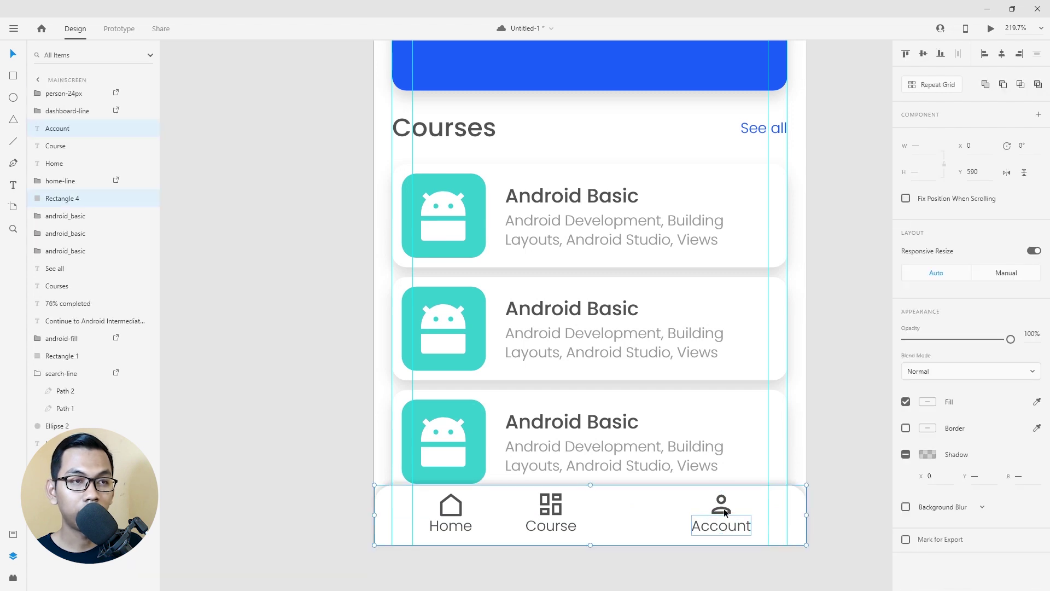
pyautogui.doubleClick(724, 512)
pyautogui.click(554, 510)
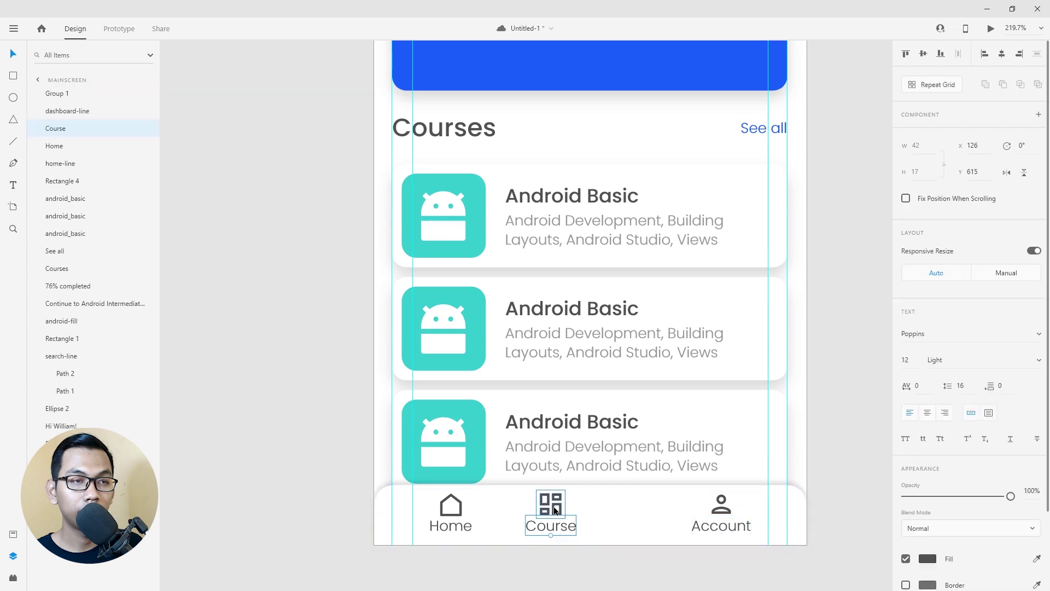
pyautogui.keyDown('shift'); pyautogui.click(554, 509); pyautogui.keyUp('shift')
pyautogui.hotkey('ctrl', 'g')
pyautogui.moveTo(554, 510); pyautogui.dragTo(593, 514)
pyautogui.click(454, 525)
pyautogui.hotkey('ctrl', 'g')
pyautogui.moveTo(453, 519); pyautogui.dragTo(451, 520)
pyautogui.moveTo(727, 514); pyautogui.dragTo(745, 517)
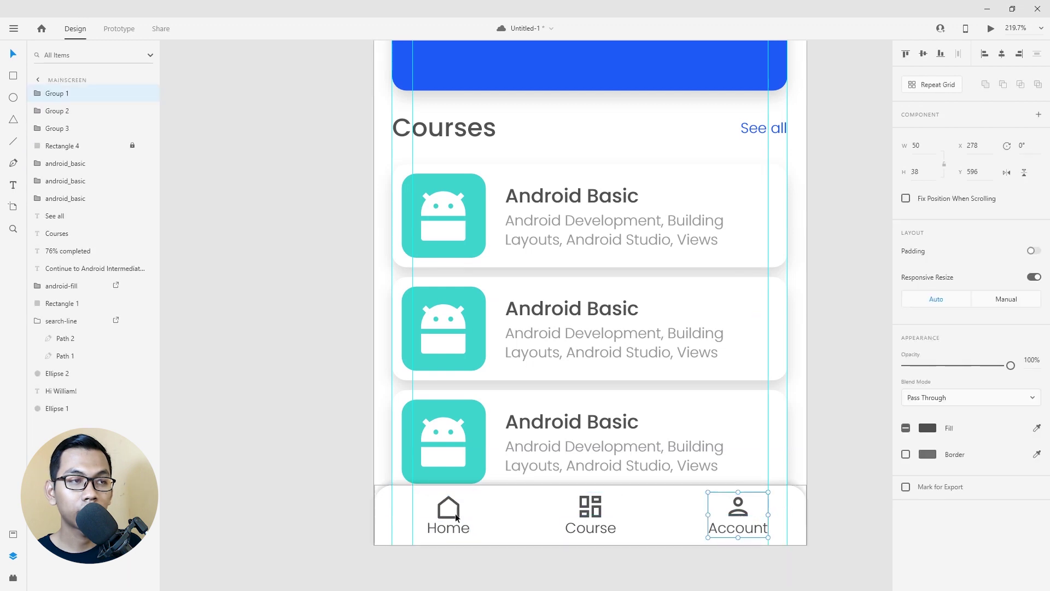
pyautogui.moveTo(457, 528); pyautogui.dragTo(443, 527)
# Colour the Home icon and its label with the blue accent to mark the active tab.
pyautogui.click(494, 569)
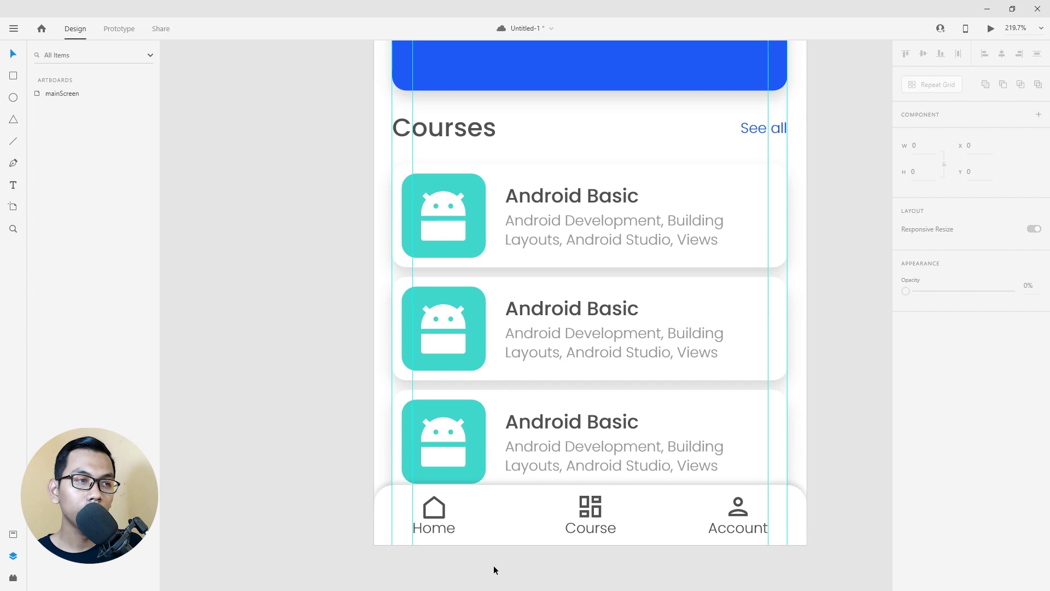
pyautogui.click(436, 514)
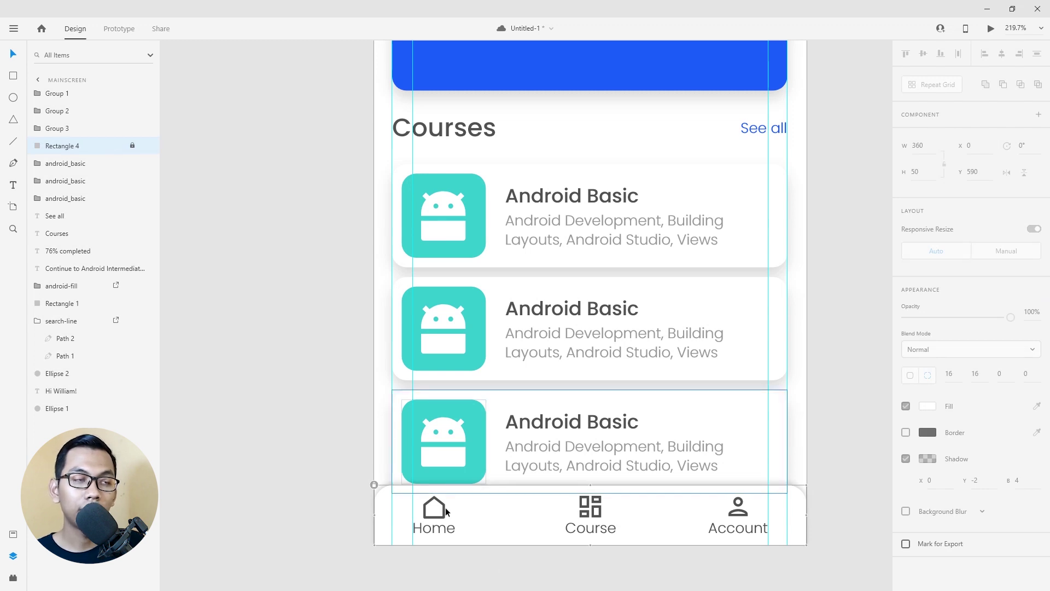
pyautogui.doubleClick(435, 525)
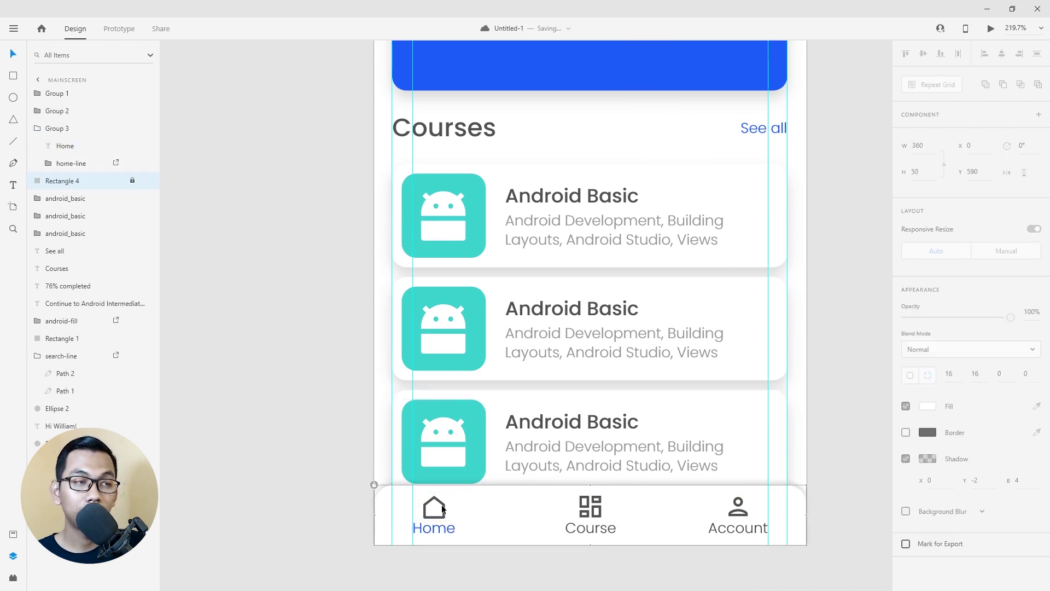
pyautogui.click(264, 281)
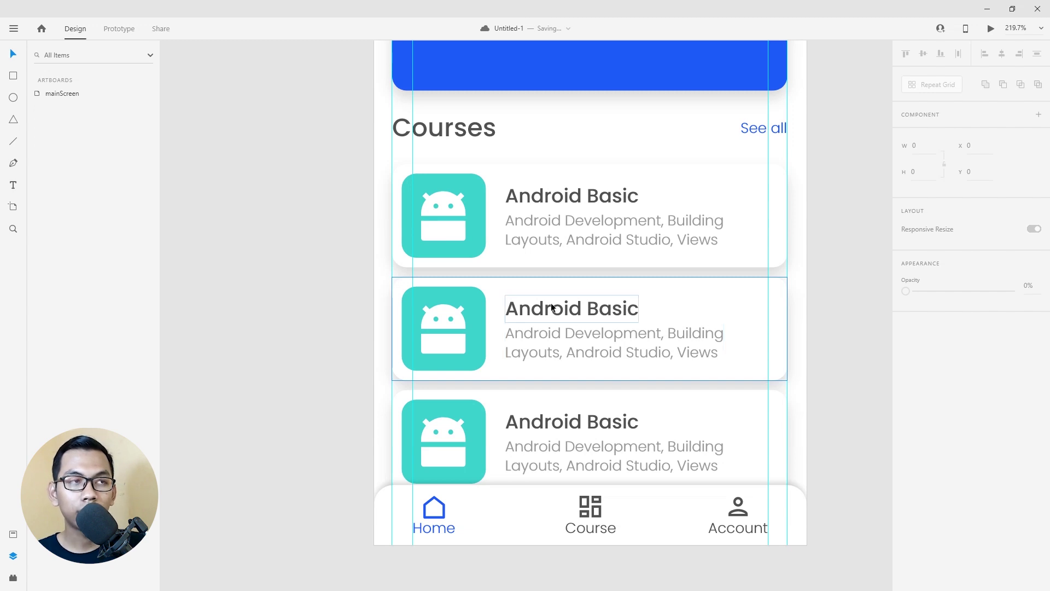
pyautogui.doubleClick(552, 308)
# Retitle the second card 'UI UX Fundamental' with description 'User Research, User Experience, Prototyping, Interactive Design'.
pyautogui.doubleClick(553, 307)
pyautogui.write('UI UX Fu')
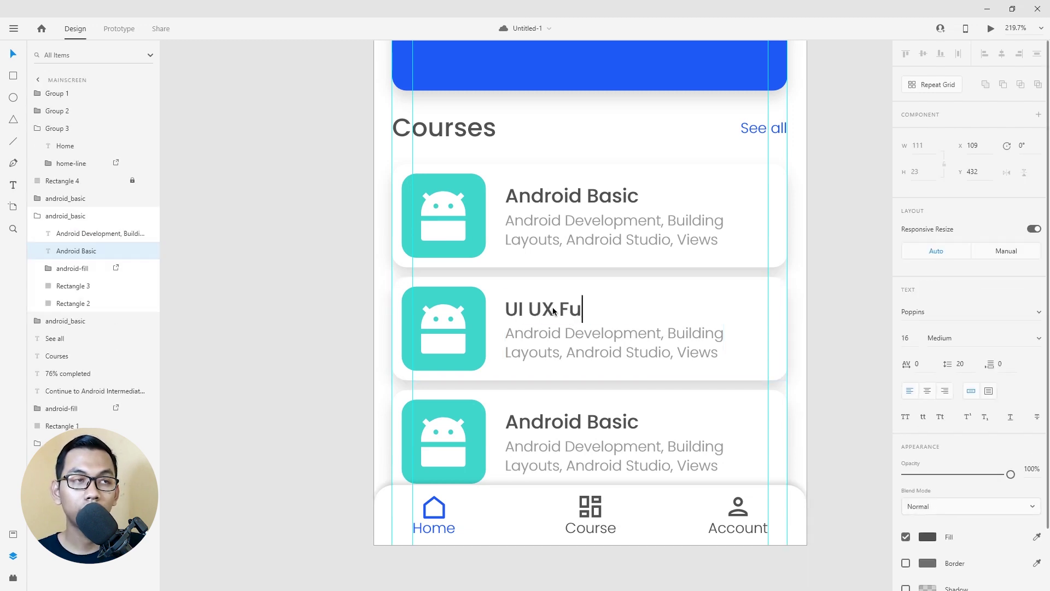
pyautogui.write('ndamental')
pyautogui.doubleClick(566, 345)
pyautogui.hotkey('ctrl', 'a')
pyautogui.write('User Research, User Experience, Prototyping, Interactive Design')
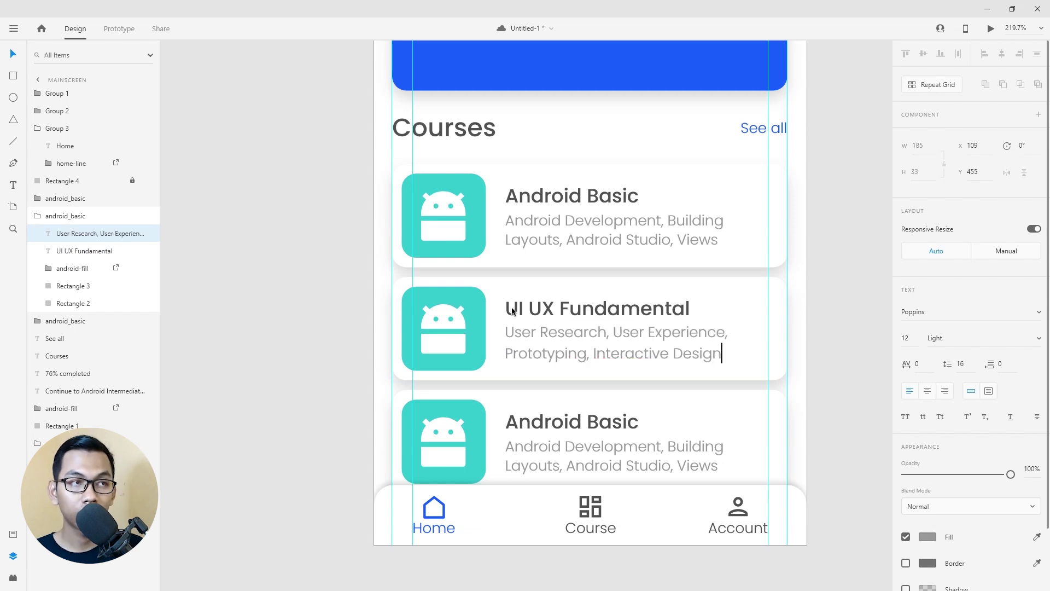
pyautogui.press('Escape')
# Fill the second card's icon tile pink #FC46A5 and drop the pencil icon onto it.
pyautogui.click(472, 296)
pyautogui.click(929, 405)
pyautogui.write('FC46A5')
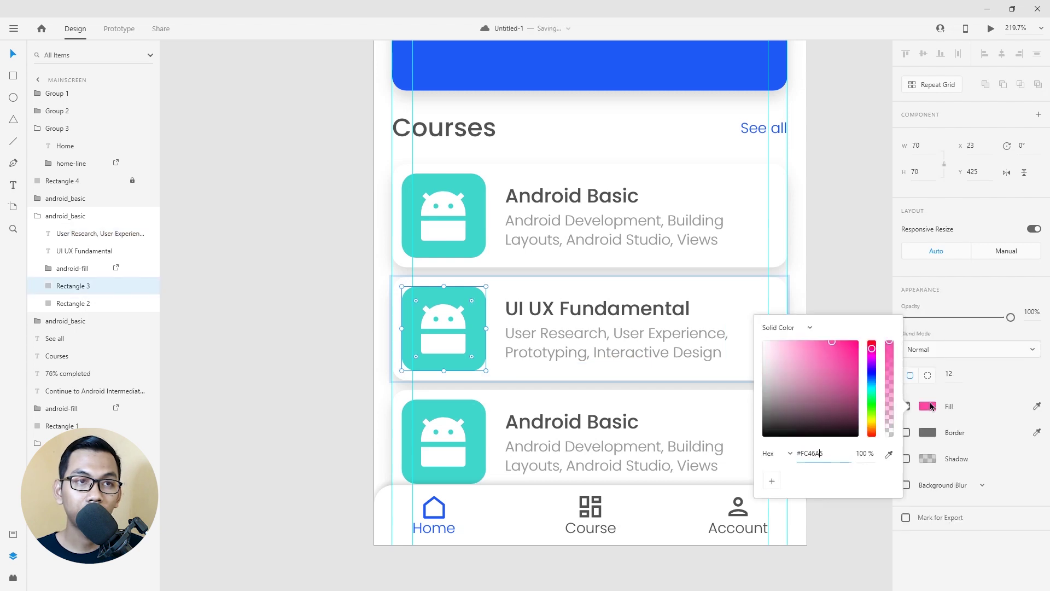
pyautogui.press('Return')
pyautogui.press('Escape')
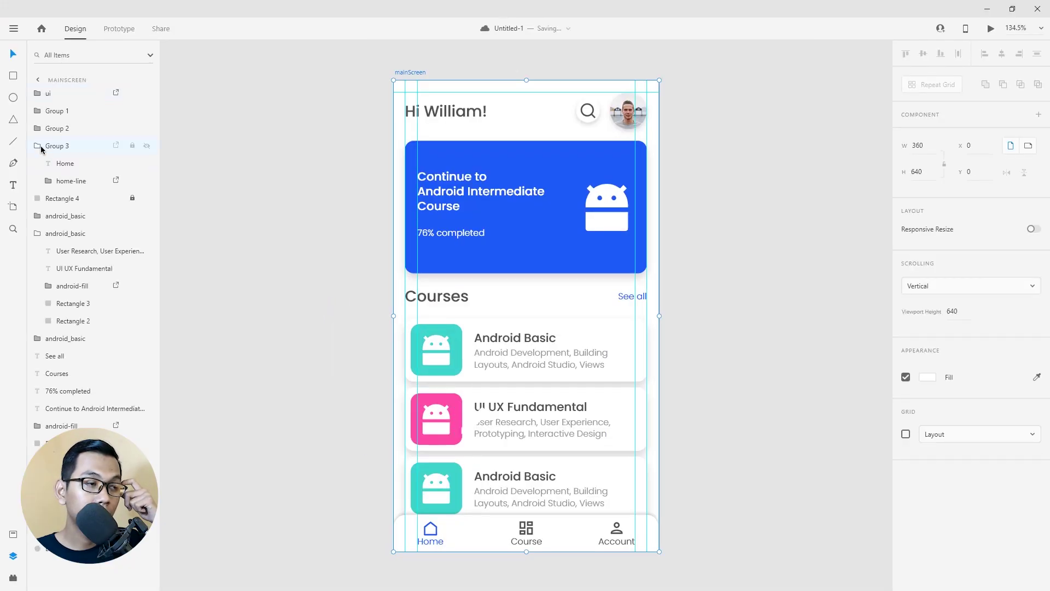
pyautogui.moveTo(48, 93); pyautogui.dragTo(64, 247)
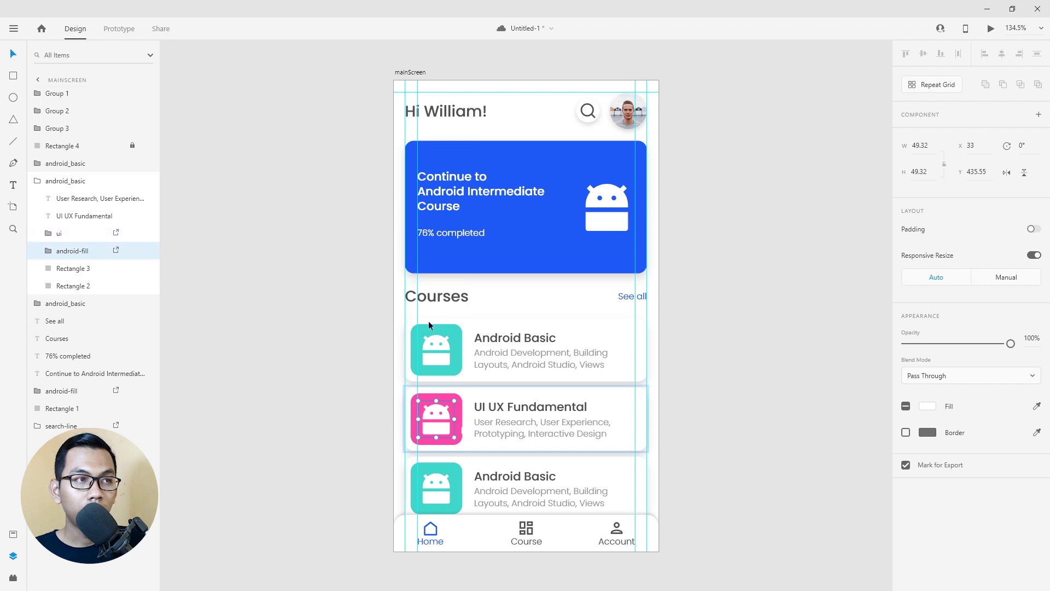
# Save the document and delete the old android icon from the pink tile.
pyautogui.hotkey('ctrl', 's')
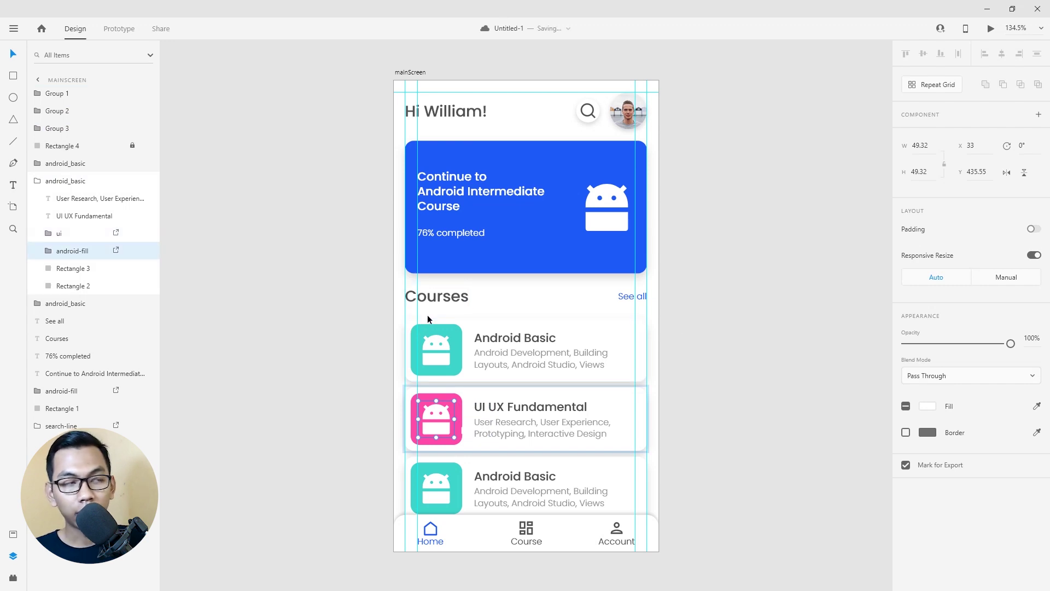
pyautogui.press('Delete')
pyautogui.scroll(5, 546, 437)
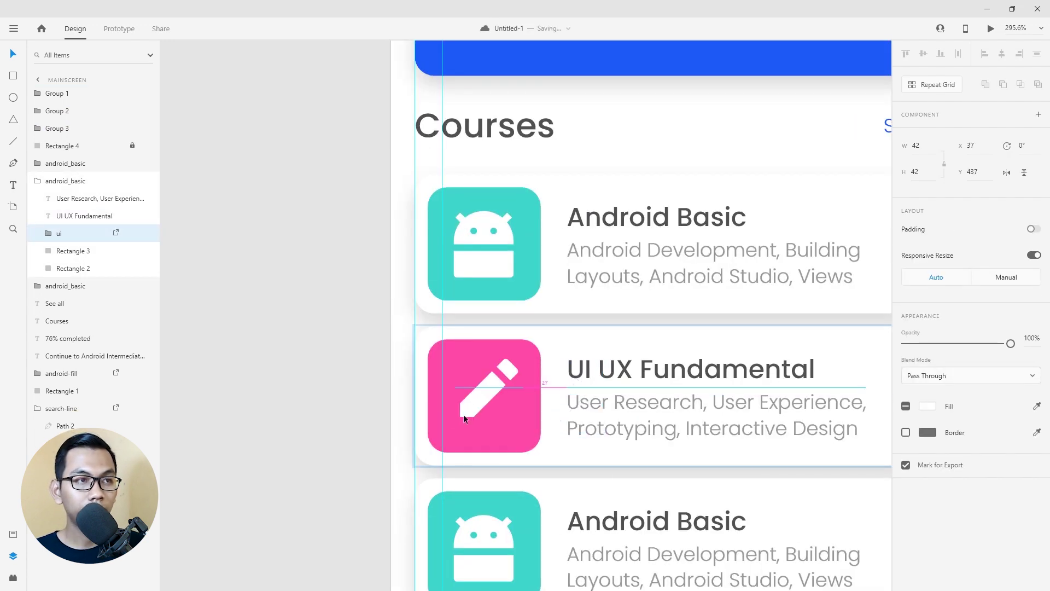
pyautogui.click(290, 359)
pyautogui.scroll(-2, 289, 356)
pyautogui.hscroll(2, 270, 338)
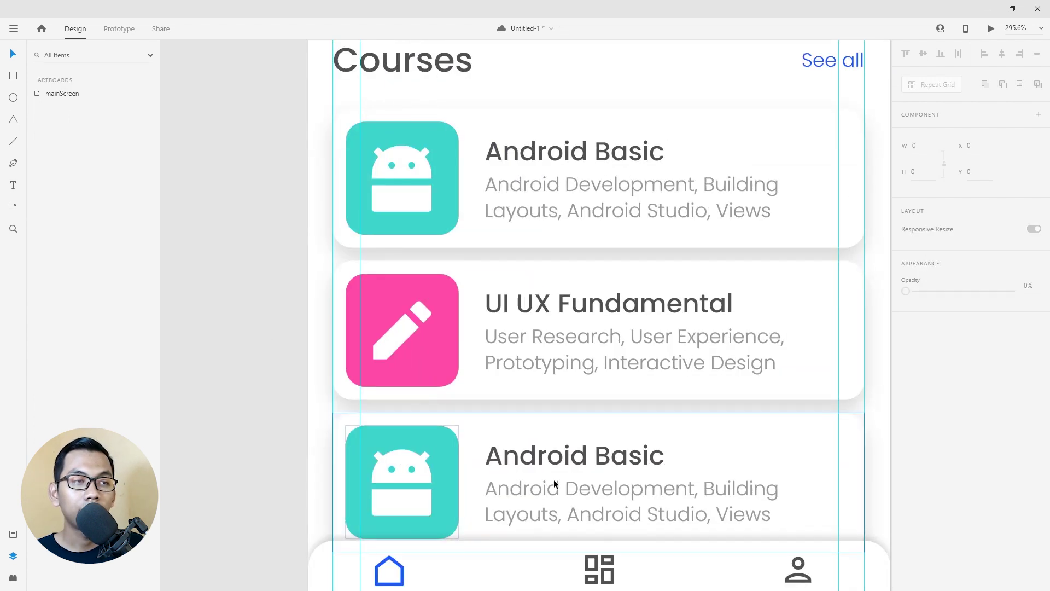
pyautogui.doubleClick(547, 458)
# Retitle the third card 'Full Stack Web Developer'.
pyautogui.press('BackSpace')
pyautogui.write('o')
pyautogui.moveTo(485, 456); pyautogui.dragTo(674, 460)
pyautogui.write('Full Sta')
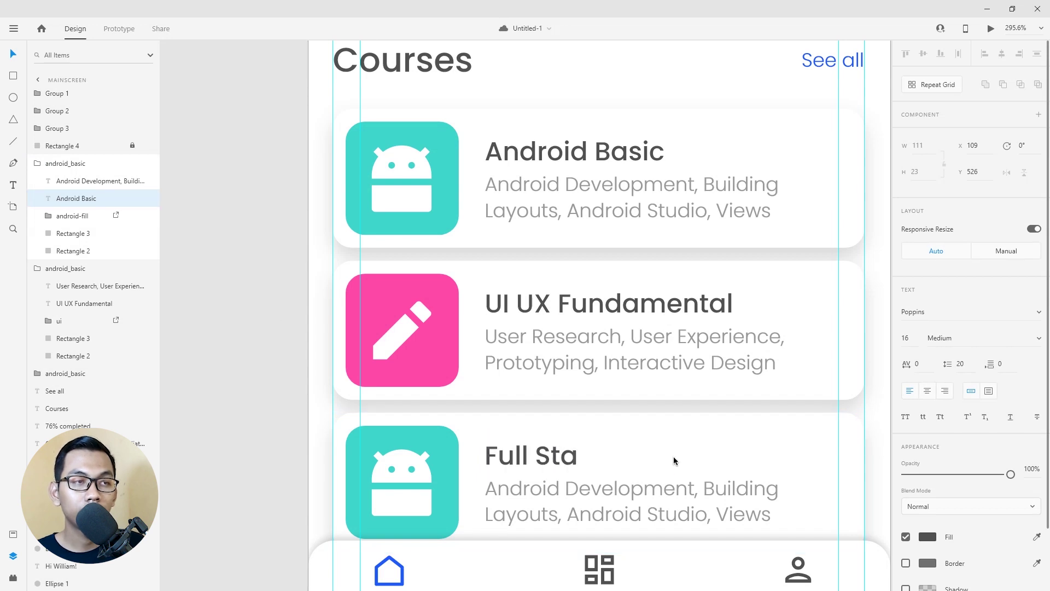
pyautogui.write('ck Web Developer')
pyautogui.press('Escape')
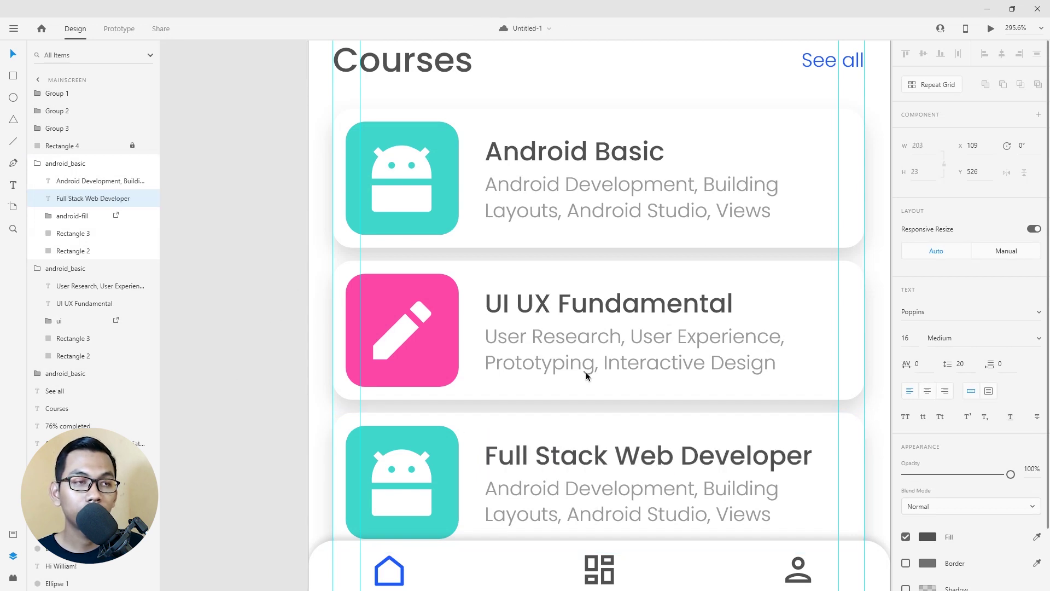
# Set the third card's description to 'Python, JavaScript, PostgreSQL, Flask, Docker, Kubernetes'.
pyautogui.click(524, 488)
pyautogui.doubleClick(524, 488)
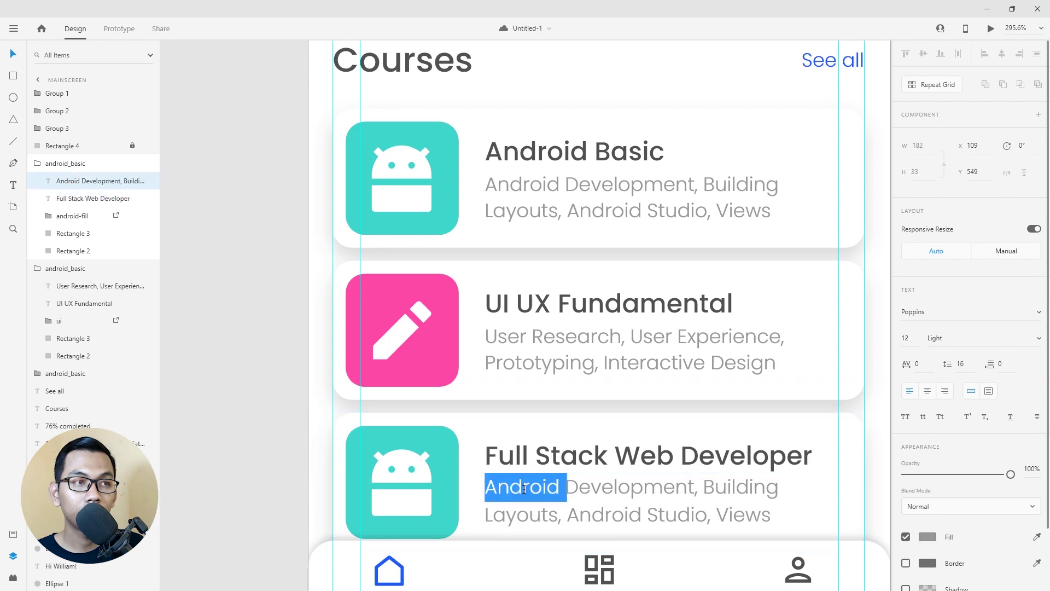
pyautogui.hotkey('ctrl', 'a')
pyautogui.write('Python, javascript, PostgreSQL,')
pyautogui.click(566, 487)
pyautogui.press('BackSpace')
pyautogui.write('J')
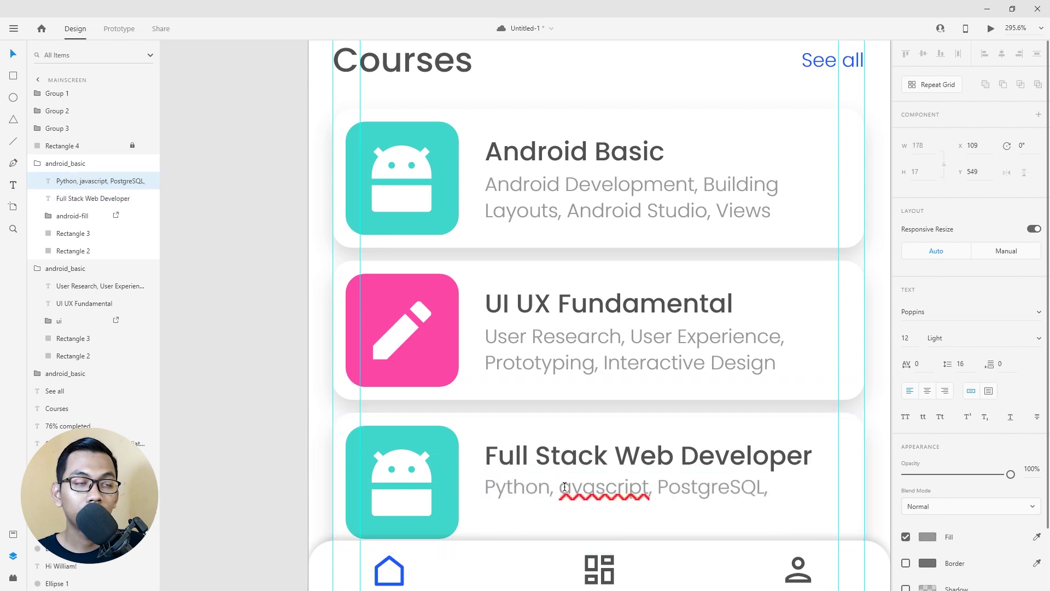
pyautogui.click(616, 483)
pyautogui.press('BackSpace')
pyautogui.write('S')
pyautogui.click(781, 487)
pyautogui.write('Flask')
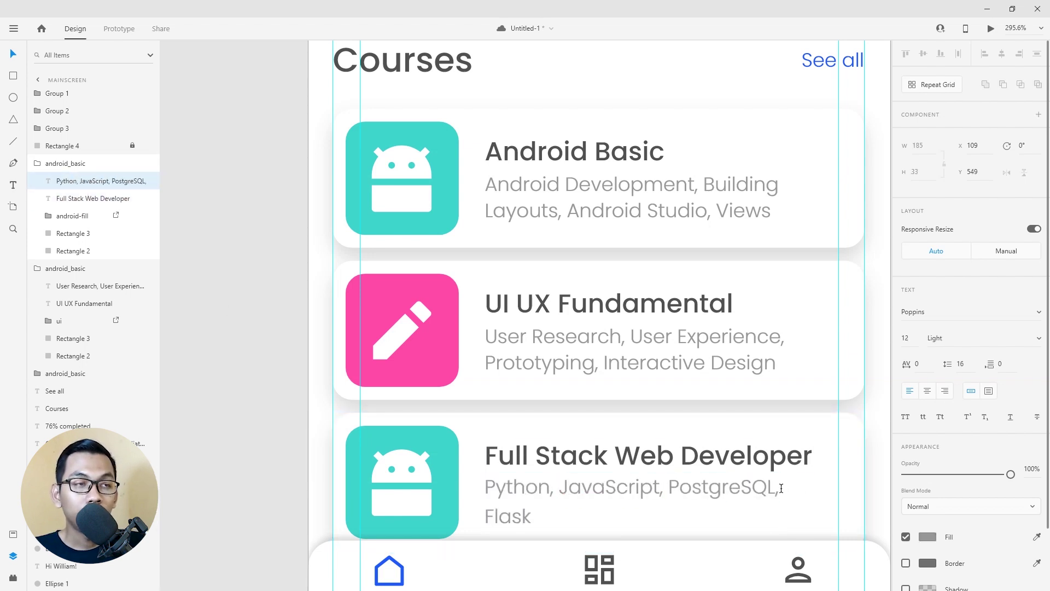
pyautogui.write(', Docker, Kubernetes')
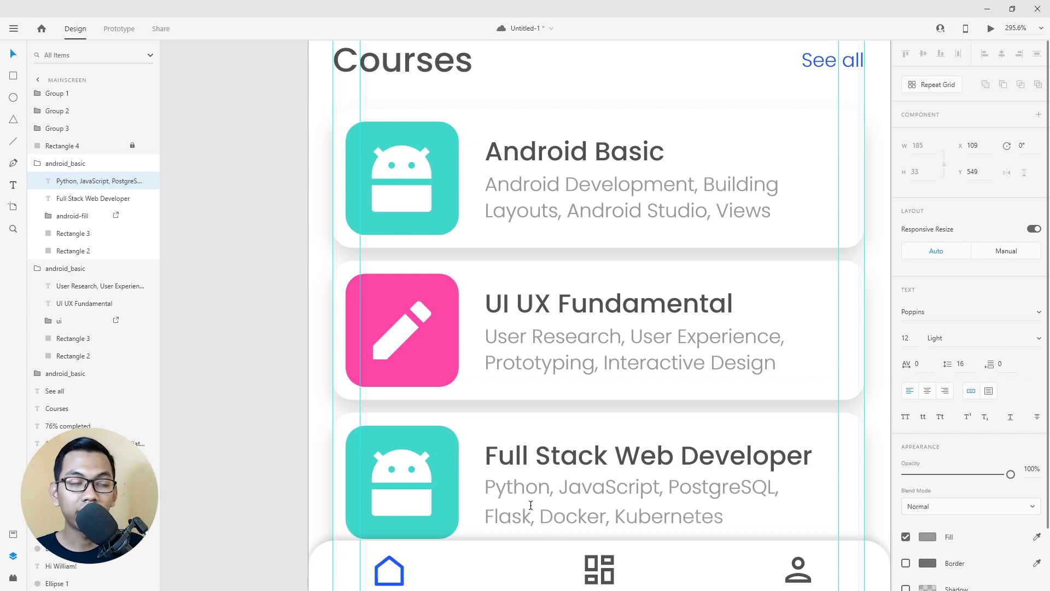
pyautogui.press('Escape')
# Fill the third card's icon tile with orange hex F0936B.
pyautogui.click(428, 438)
pyautogui.click(930, 379)
pyautogui.click(832, 431)
pyautogui.write('F0936B')
pyautogui.press('Return')
pyautogui.click(260, 214)
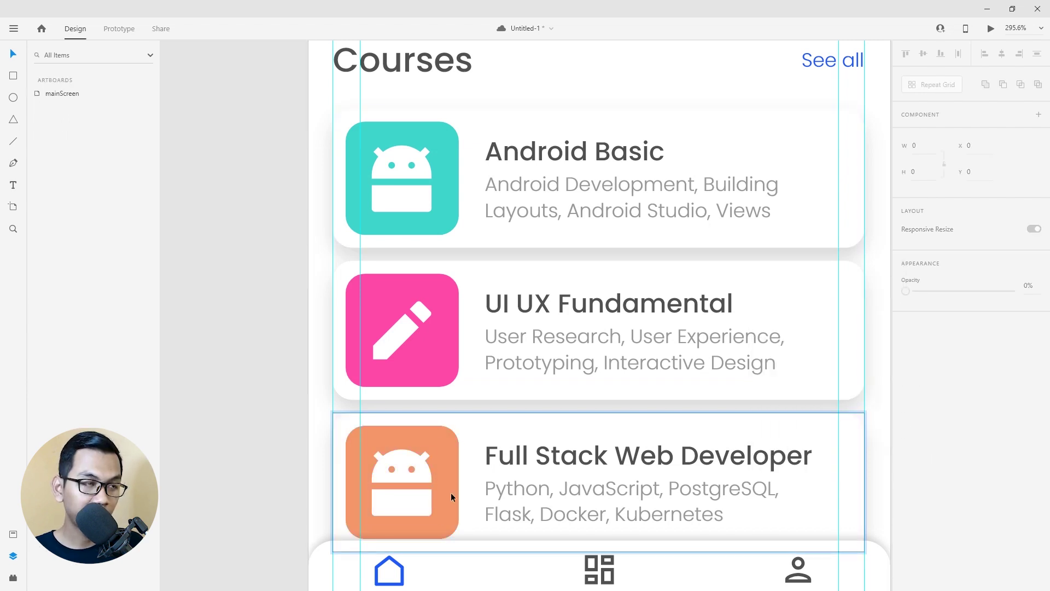
# Replace the orange tile's android icon with the web.svg globe icon.
pyautogui.doubleClick(419, 477)
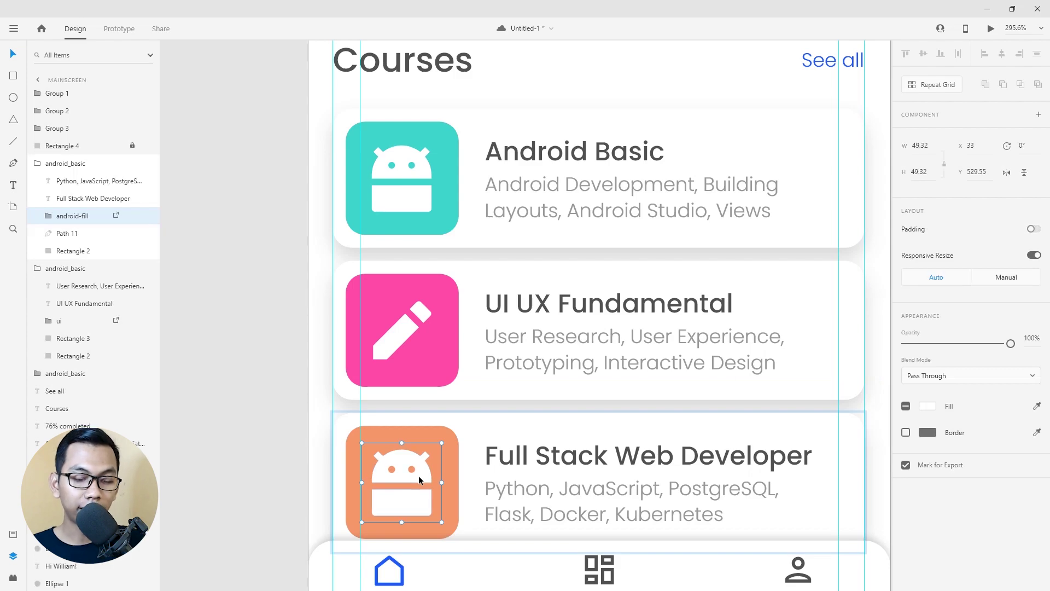
pyautogui.press('Delete')
pyautogui.hotkey('alt', 'Tab')
pyautogui.hotkey('alt', 'Tab')
pyautogui.moveTo(488, 266); pyautogui.dragTo(414, 430)
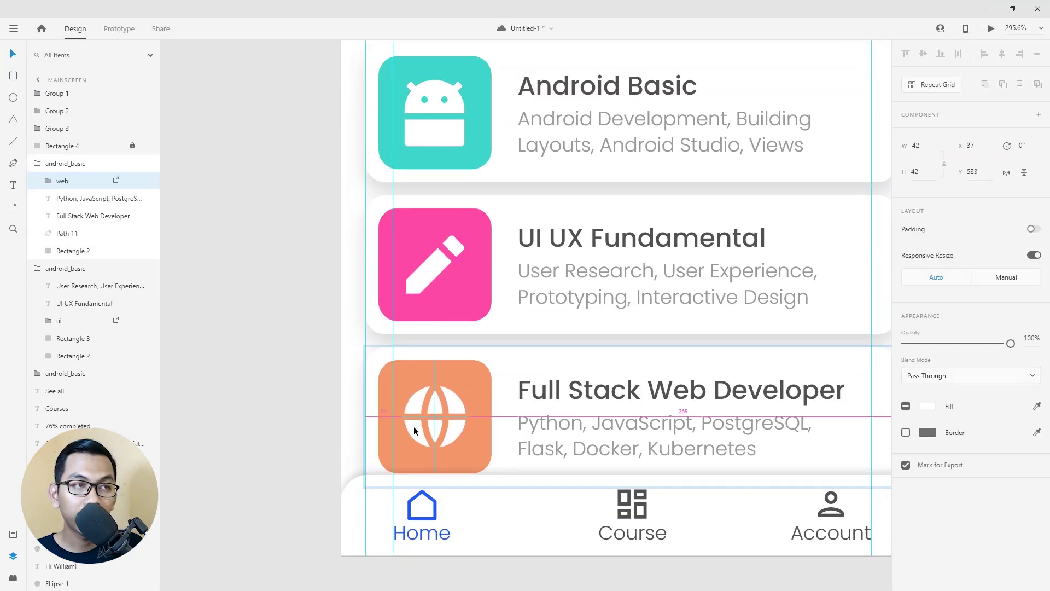
# Resize the Android Basic card's android icon to 42×42.
pyautogui.doubleClick(439, 134)
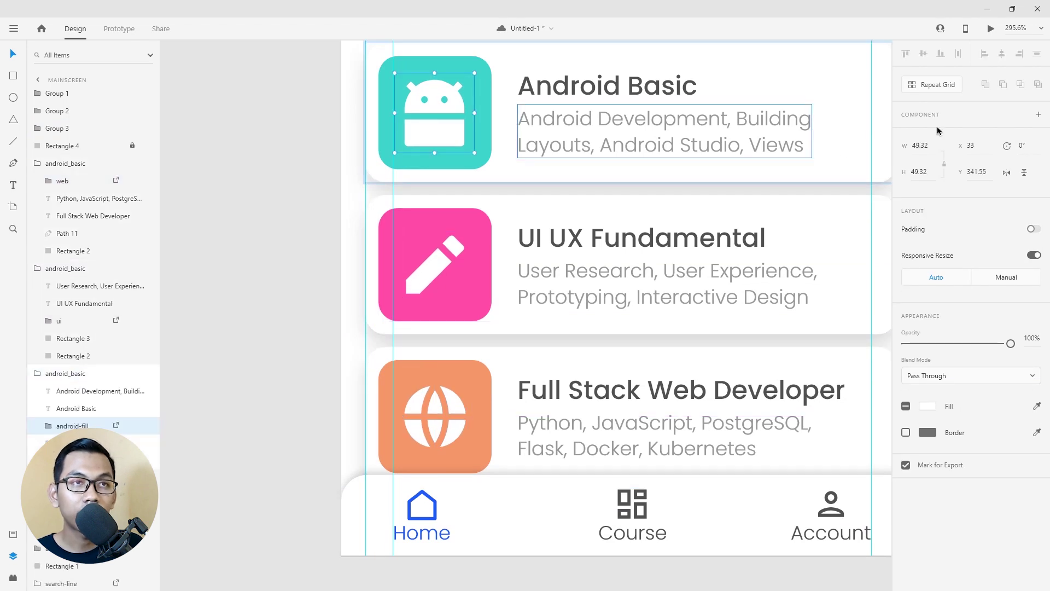
pyautogui.click(933, 145)
pyautogui.write('42')
pyautogui.press('Tab')
pyautogui.write('42')
pyautogui.press('Return')
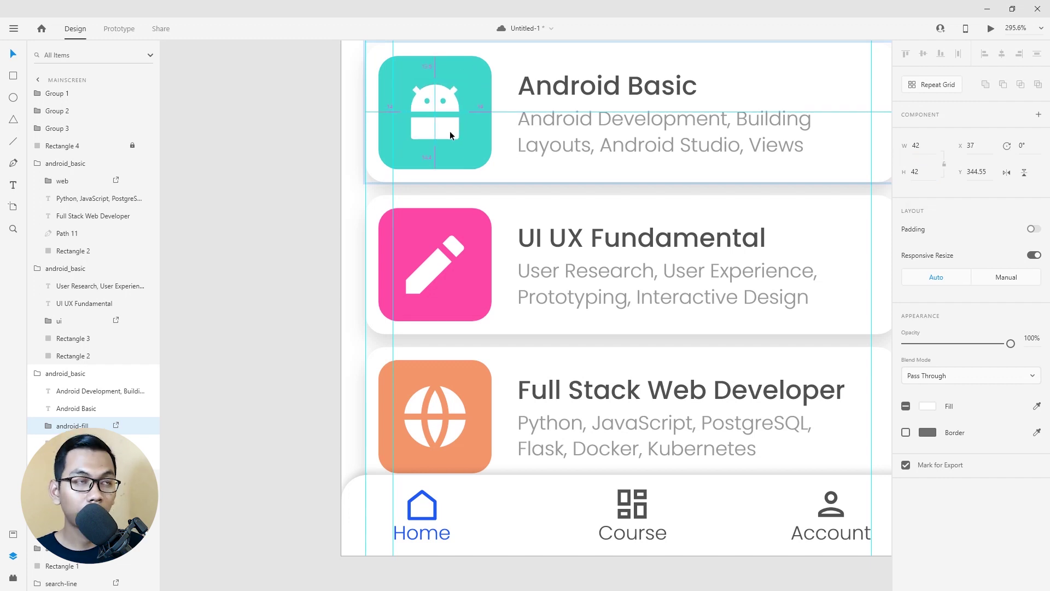
pyautogui.click(299, 150)
pyautogui.scroll(-5, 295, 181)
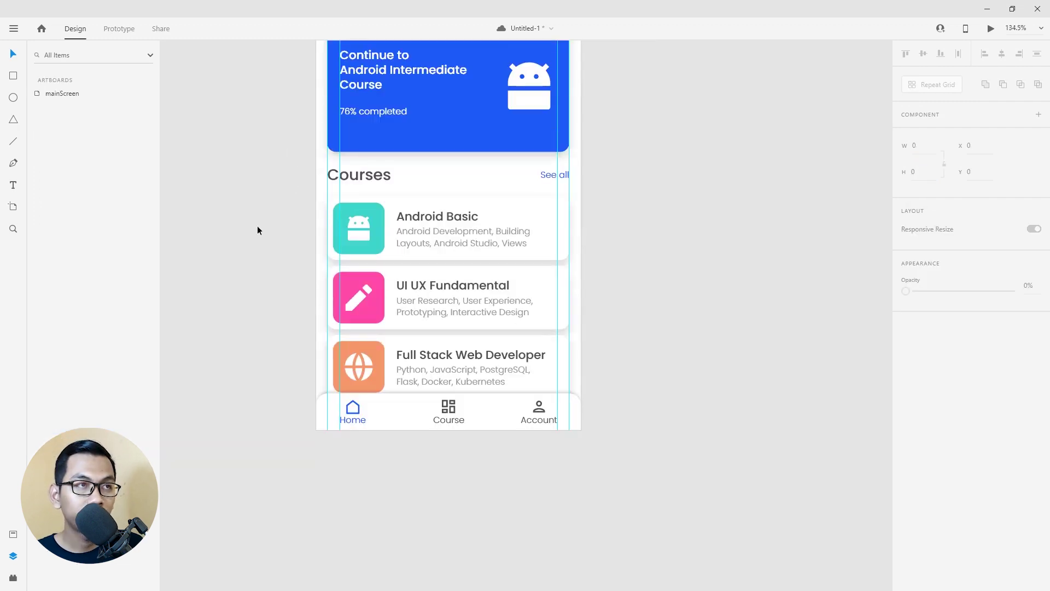
pyautogui.scroll(-4, 265, 221)
pyautogui.scroll(3, 282, 236)
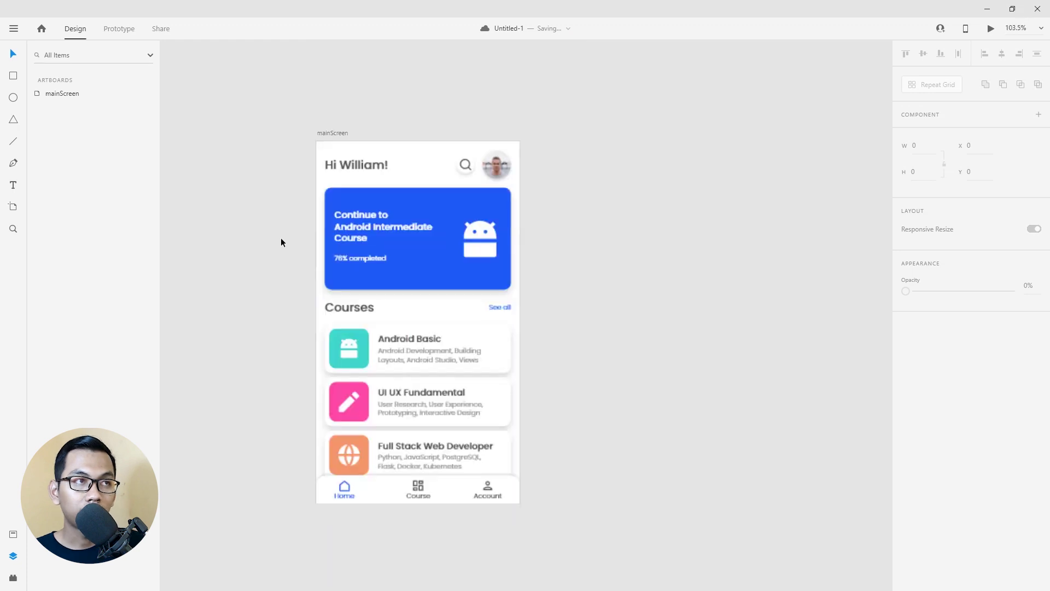
pyautogui.scroll(3, 283, 241)
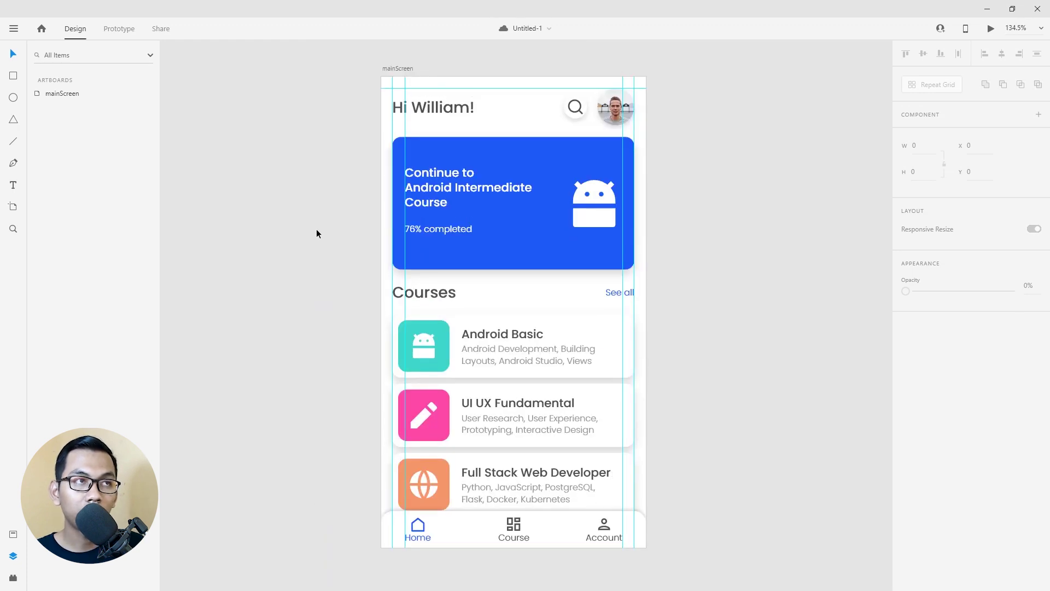